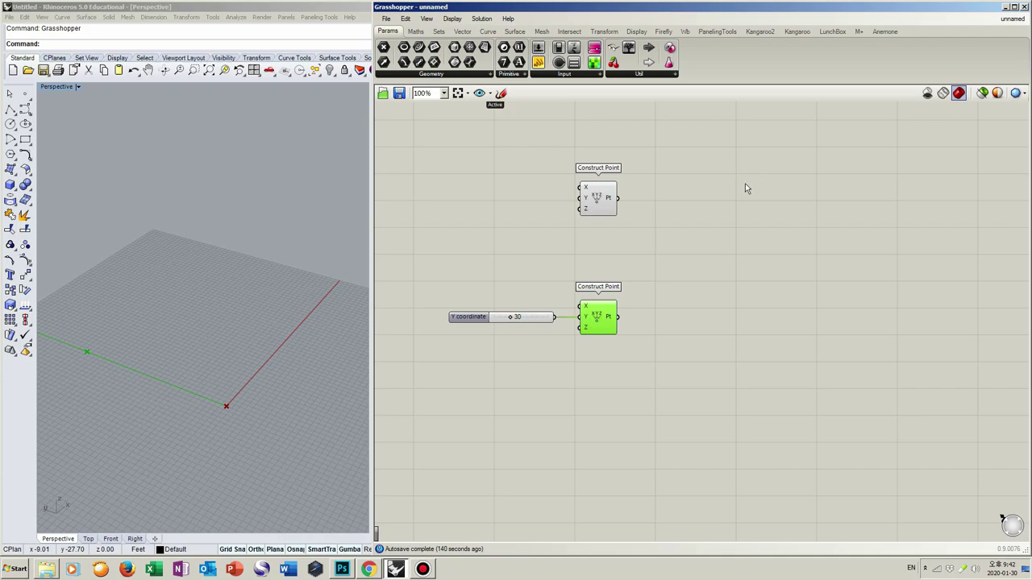
- Add a Line component and connect the two constructed points to its A and B inputs
{"action": "double_click", "coordinate": [745, 188]}
{"action": "type", "text": "line"}
{"action": "left_click", "coordinate": [756, 158]}
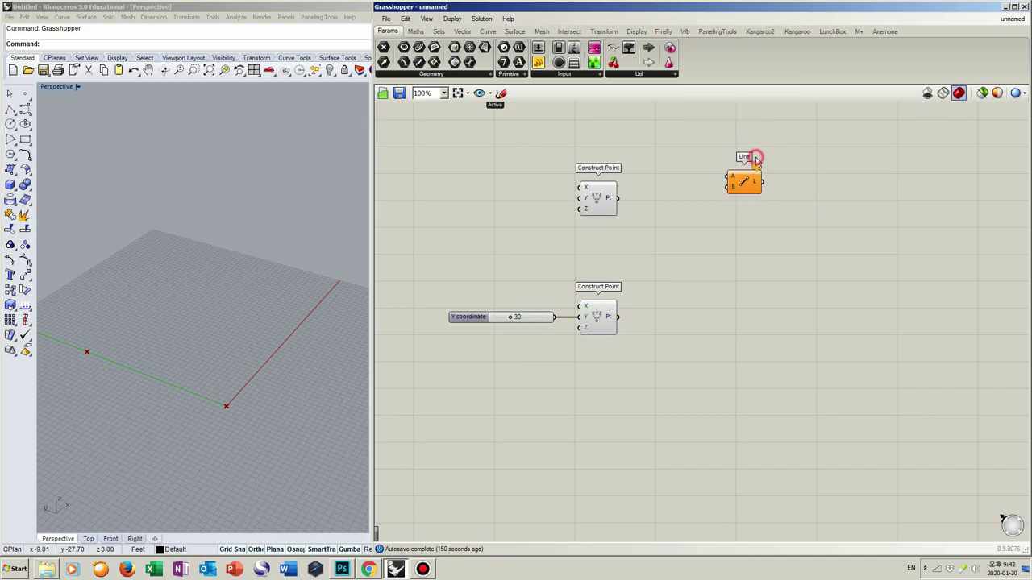
{"action": "left_click_drag", "start_coordinate": [617, 198], "coordinate": [728, 175]}
{"action": "left_click_drag", "start_coordinate": [617, 317], "coordinate": [753, 155]}
{"action": "left_click", "coordinate": [744, 210]}
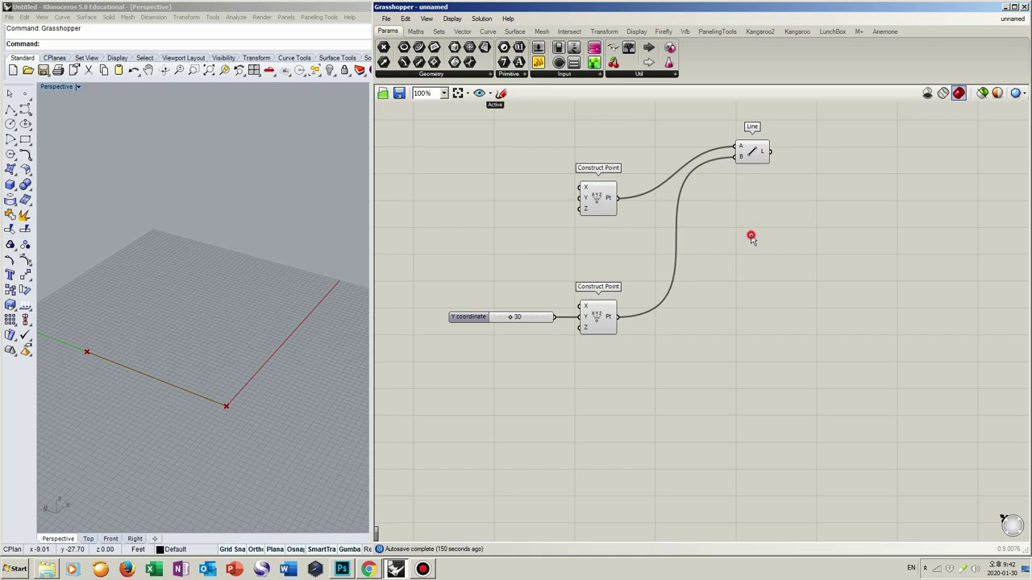
- Add a Catenary component below Line and connect the two constructed points to its A and B inputs
{"action": "double_click", "coordinate": [751, 235]}
{"action": "type", "text": "cate"}
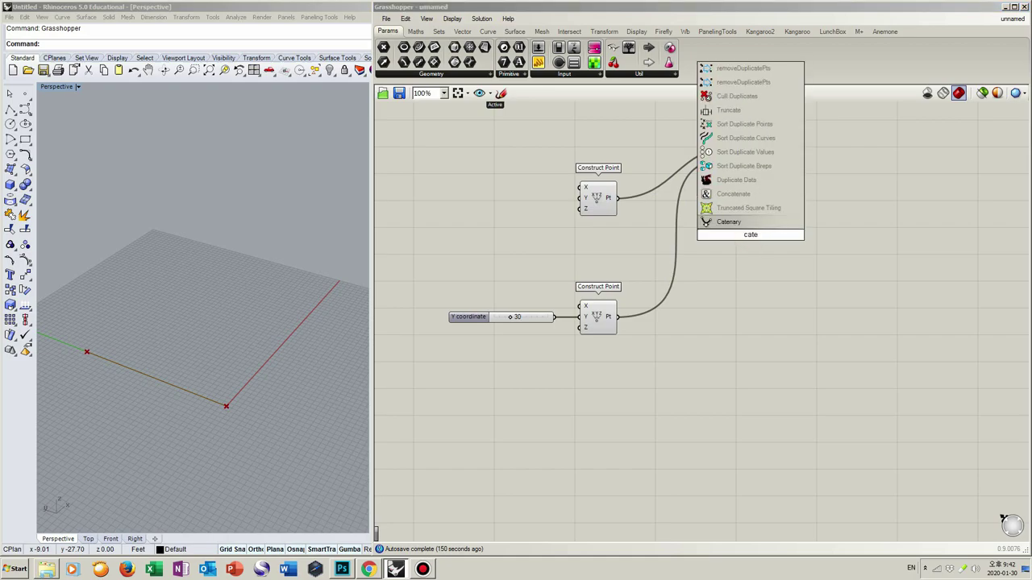
{"action": "left_click", "coordinate": [769, 224]}
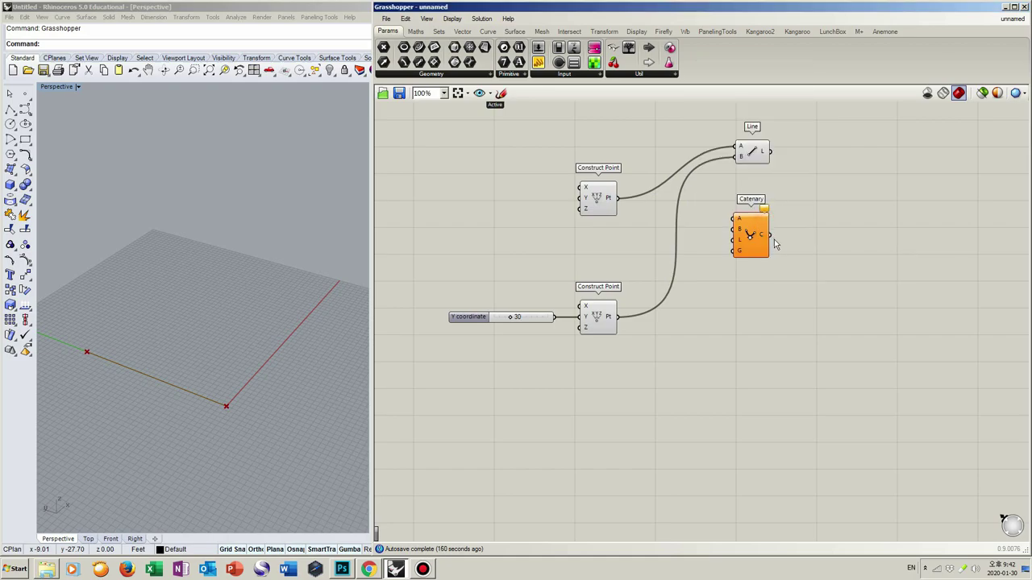
{"action": "left_click_drag", "start_coordinate": [617, 198], "coordinate": [623, 327]}
{"action": "left_click_drag", "start_coordinate": [750, 233], "coordinate": [757, 238]}
{"action": "left_click", "coordinate": [756, 151], "text": "shift"}
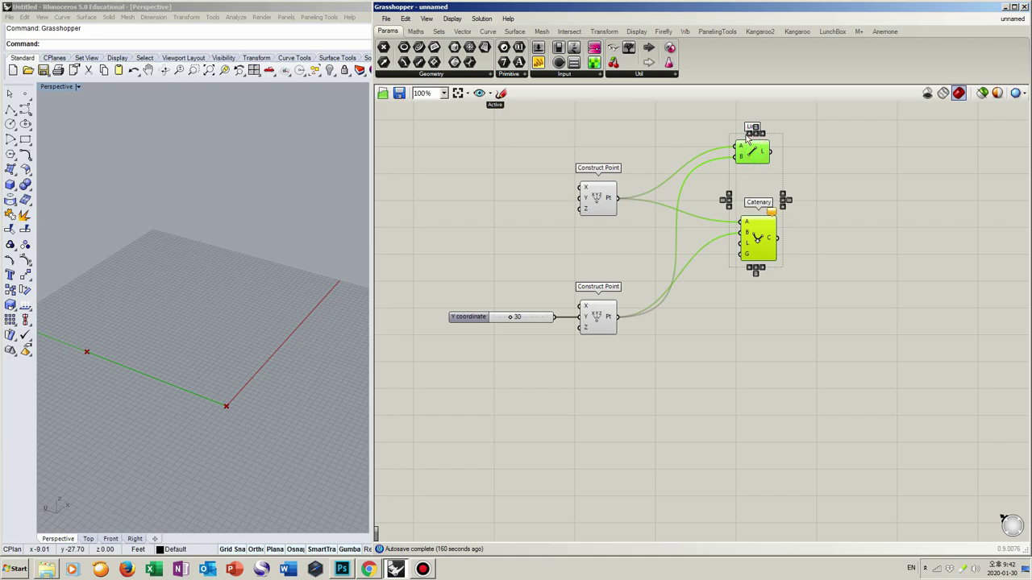
{"action": "left_click", "coordinate": [746, 135]}
- Create a number slider set to 65 and connect it to the Catenary's length input
{"action": "double_click", "coordinate": [613, 258]}
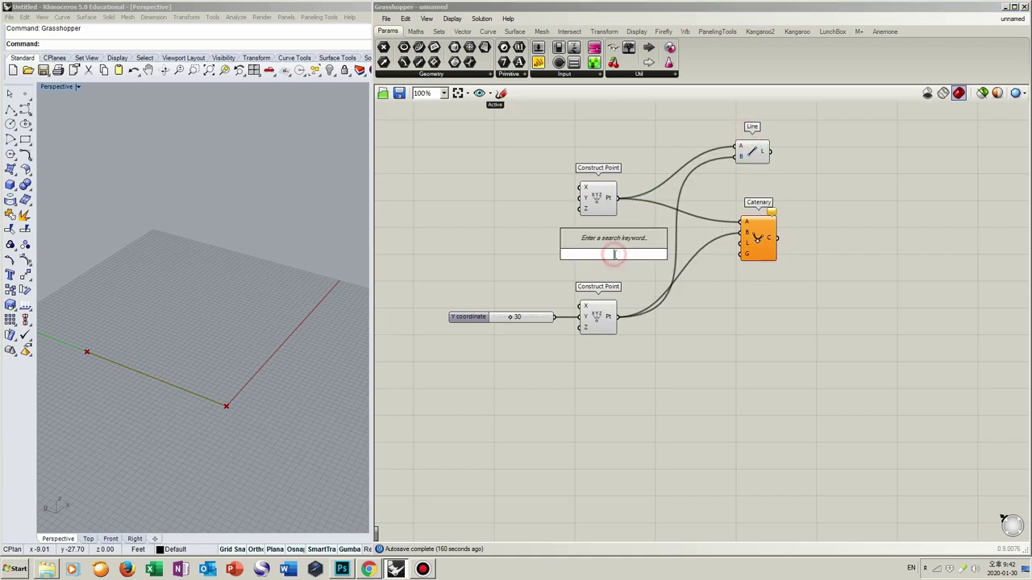
{"action": "type", "text": "65"}
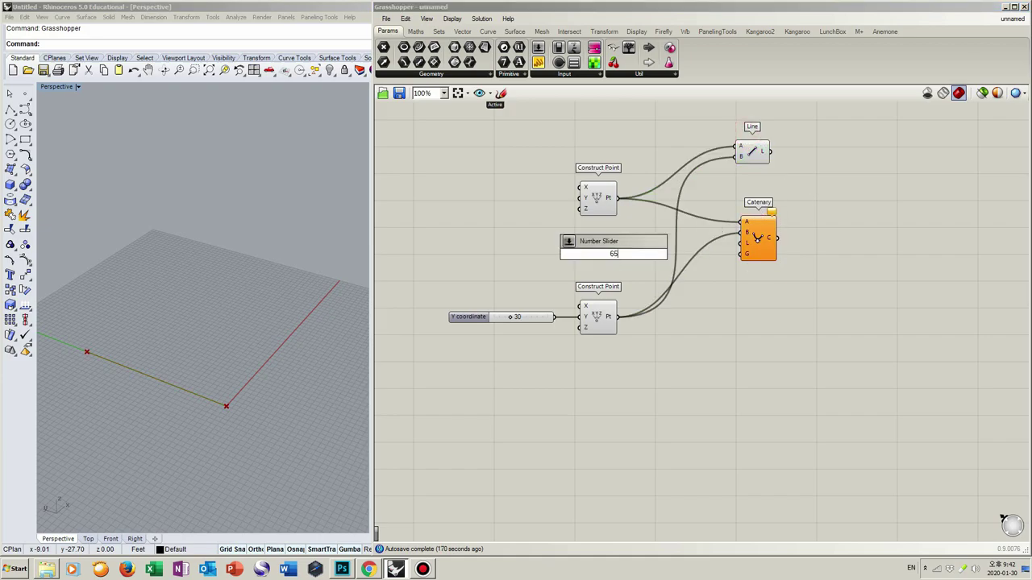
{"action": "key", "text": "Return"}
{"action": "mouse_move", "coordinate": [743, 250]}
{"action": "left_mouse_down"}
{"action": "mouse_move", "coordinate": [668, 260]}
{"action": "mouse_move", "coordinate": [625, 245]}
{"action": "left_mouse_up"}
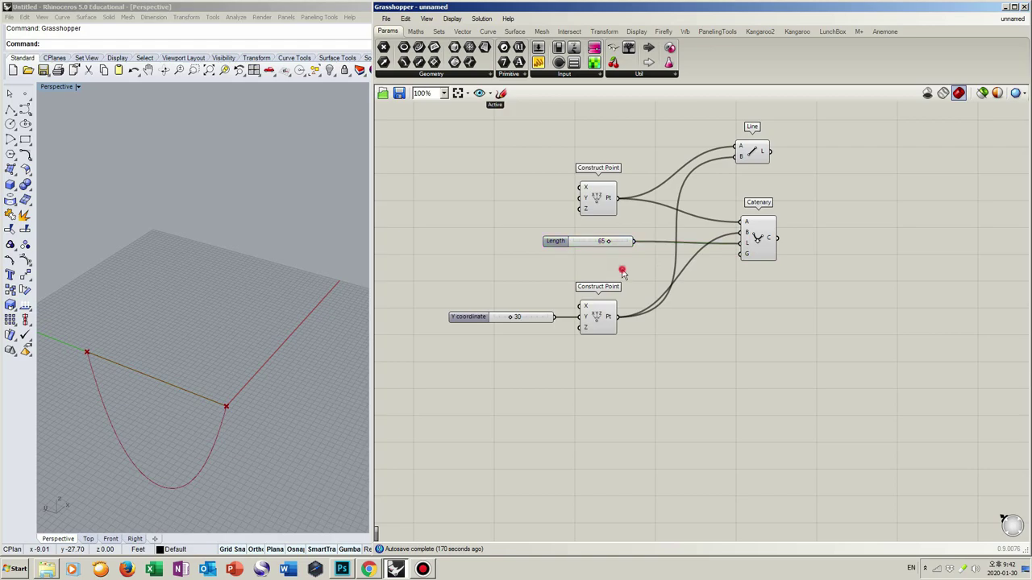
- Add a Unit Z vector, connect it to the Catenary's gravity input, and tidy it beneath the Length slider
{"action": "double_click", "coordinate": [622, 271]}
{"action": "type", "text": "unit z"}
{"action": "key", "text": "Return"}
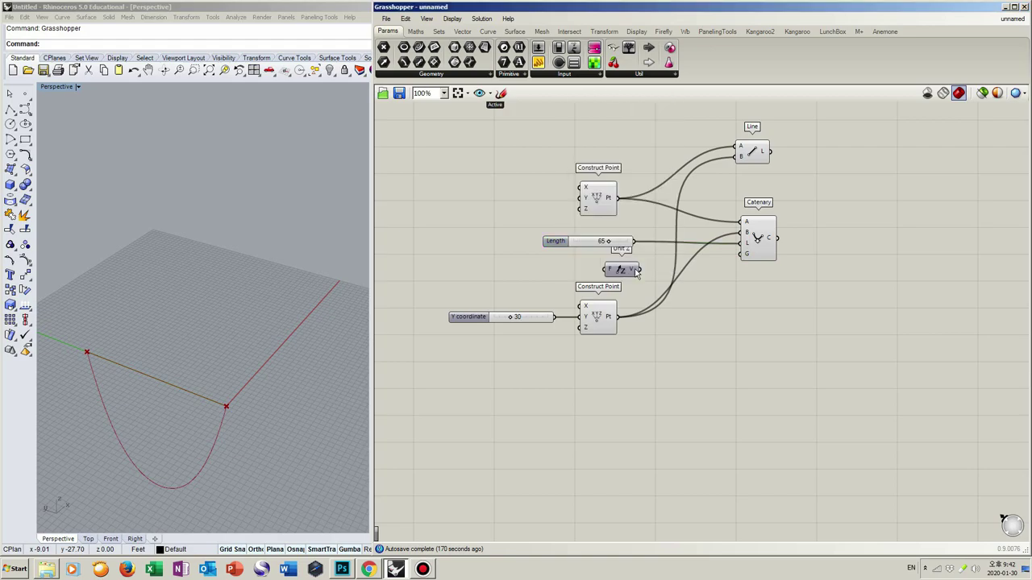
{"action": "left_click_drag", "start_coordinate": [643, 272], "coordinate": [736, 256]}
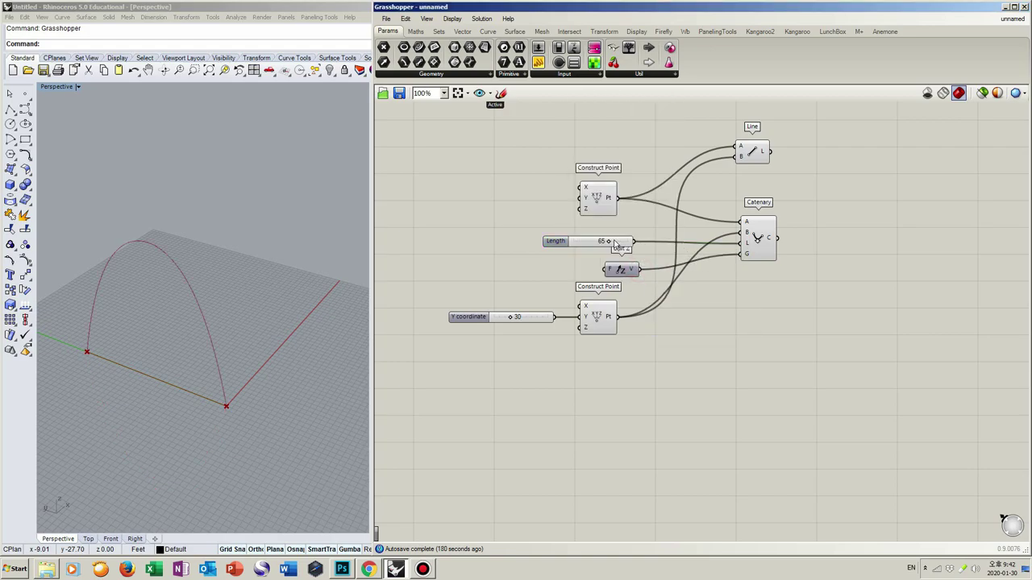
{"action": "left_click_drag", "start_coordinate": [616, 244], "coordinate": [621, 234]}
{"action": "left_click_drag", "start_coordinate": [621, 269], "coordinate": [609, 261]}
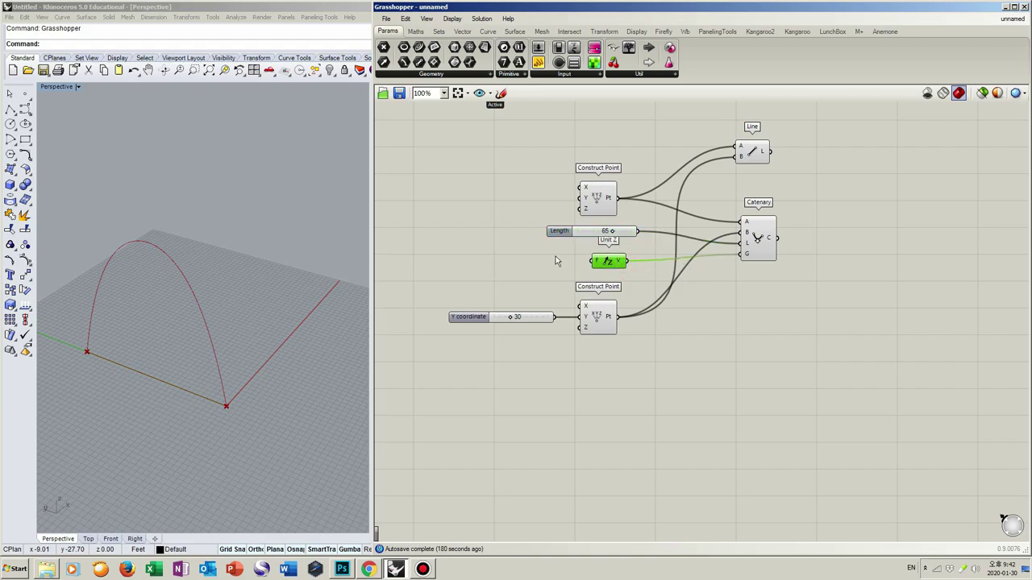
- Connect a number slider set to 1 to Unit Z's factor input and line it up with the Length slider
{"action": "double_click", "coordinate": [540, 262]}
{"action": "type", "text": "1"}
{"action": "key", "text": "Return"}
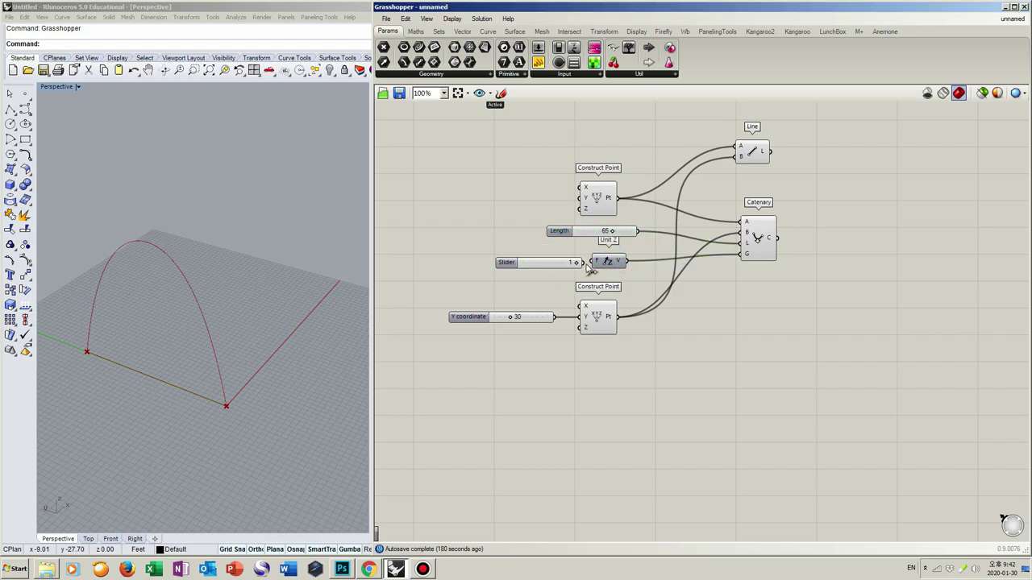
{"action": "left_click_drag", "start_coordinate": [514, 264], "coordinate": [504, 262]}
{"action": "left_click_drag", "start_coordinate": [587, 234], "coordinate": [531, 234]}
{"action": "left_click_drag", "start_coordinate": [539, 278], "coordinate": [523, 222]}
{"action": "left_click", "coordinate": [527, 218]}
{"action": "left_click", "coordinate": [783, 244]}
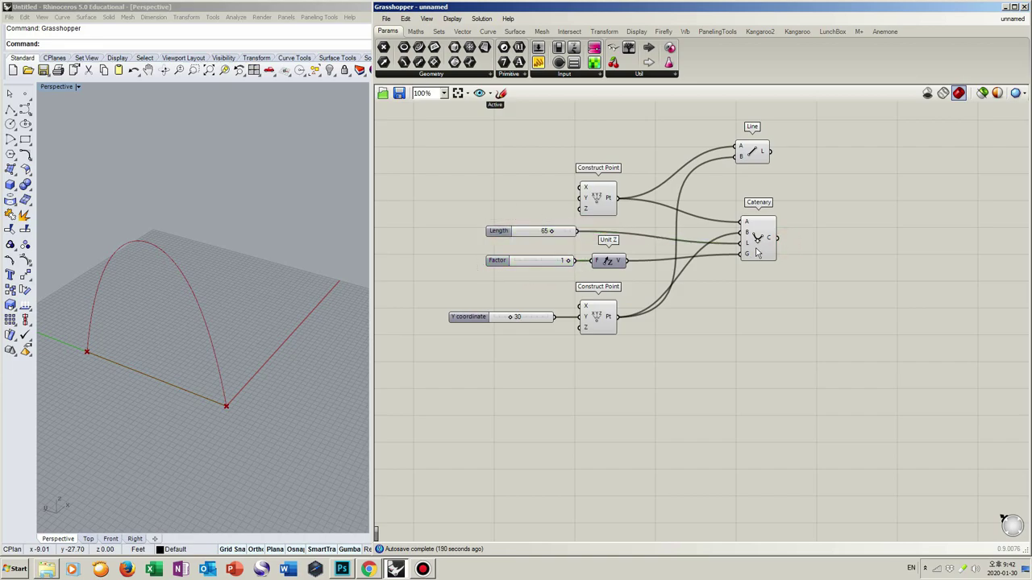
- Align the Line and Catenary components with each other on the canvas
{"action": "left_click_drag", "start_coordinate": [762, 242], "coordinate": [761, 238]}
{"action": "left_click", "coordinate": [750, 159], "text": "shift"}
{"action": "left_click", "coordinate": [765, 133]}
{"action": "left_click", "coordinate": [807, 155]}
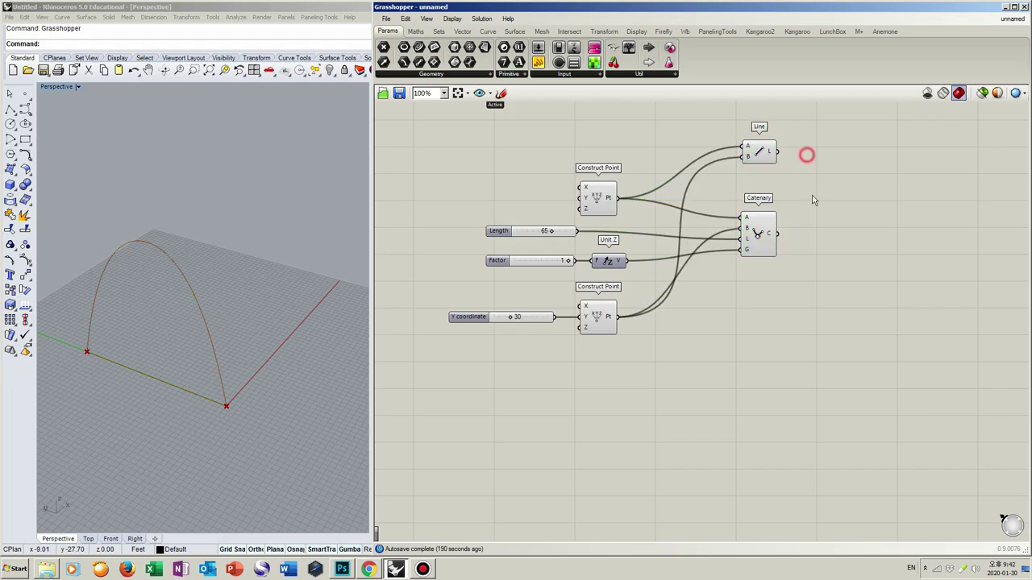
- Set the Y coordinate slider to 32 and the Catenary's Length slider to 66
{"action": "right_click_drag", "start_coordinate": [790, 218], "coordinate": [703, 223]}
{"action": "right_click_drag", "start_coordinate": [347, 318], "coordinate": [366, 303]}
{"action": "mouse_move", "coordinate": [421, 319]}
{"action": "left_mouse_down"}
{"action": "mouse_move", "coordinate": [436, 317]}
{"action": "mouse_move", "coordinate": [415, 317]}
{"action": "mouse_move", "coordinate": [424, 318]}
{"action": "left_mouse_up"}
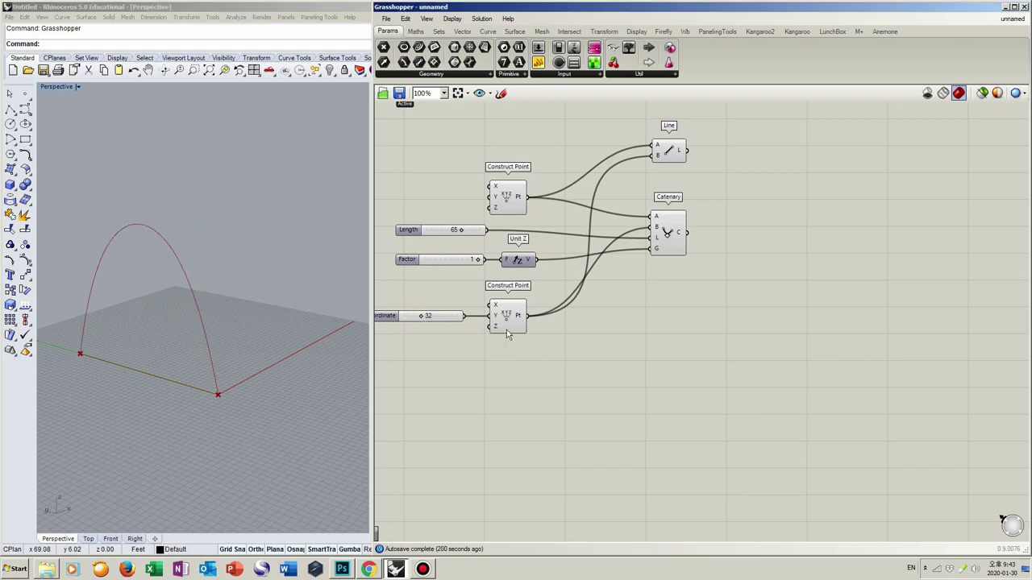
{"action": "mouse_move", "coordinate": [461, 232]}
{"action": "left_mouse_down"}
{"action": "mouse_move", "coordinate": [484, 231]}
{"action": "mouse_move", "coordinate": [464, 233]}
{"action": "left_mouse_up"}
- Add a Scale NU component and connect the Catenary curve to its geometry input
{"action": "double_click", "coordinate": [838, 173]}
{"action": "type", "text": "scale"}
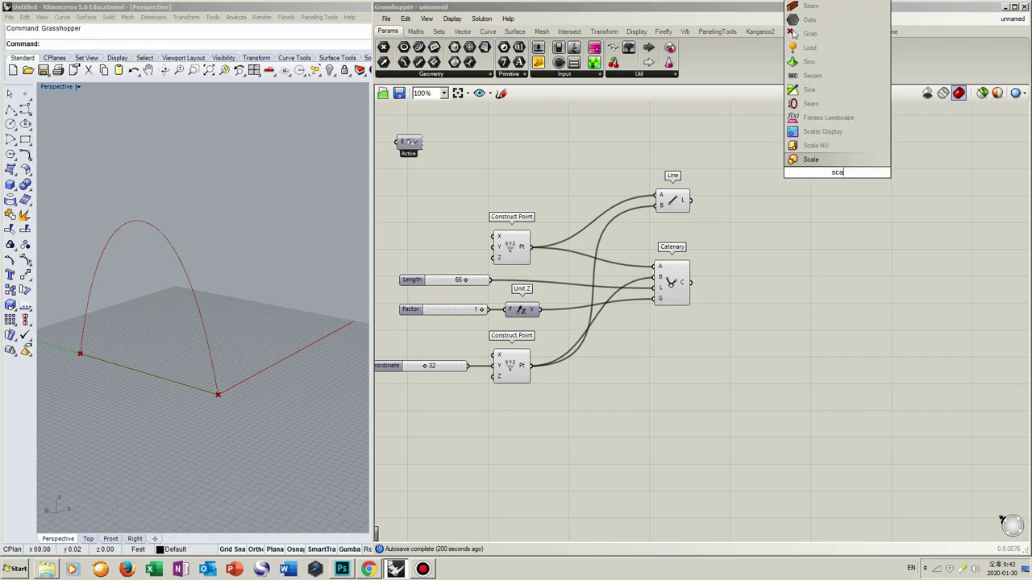
{"action": "left_click", "coordinate": [839, 146]}
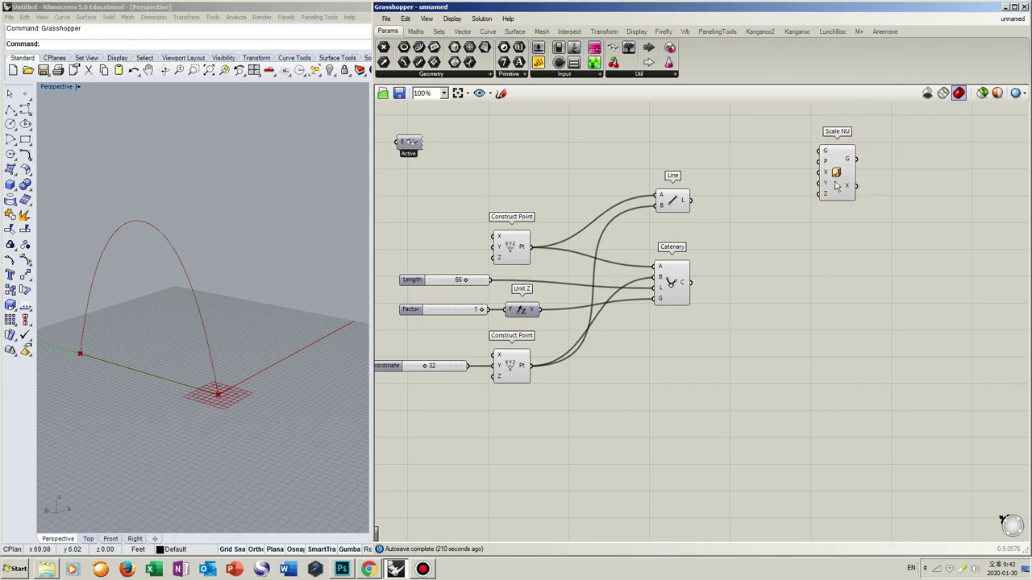
{"action": "left_click_drag", "start_coordinate": [689, 283], "coordinate": [859, 156]}
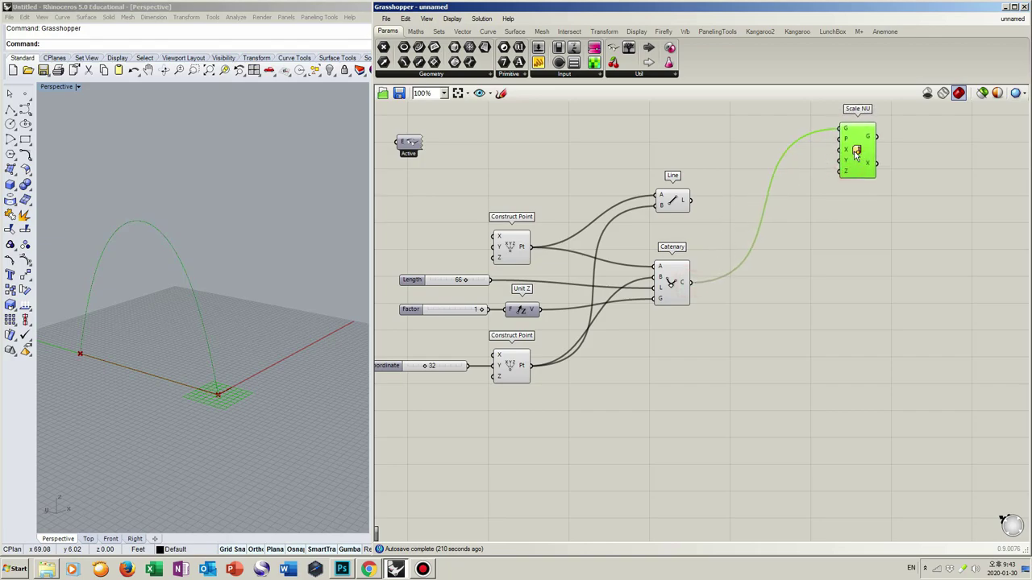
- Add a Point On Curve component at 0.61, fed by the Line, and connect it to Scale NU's P input
{"action": "double_click", "coordinate": [735, 163]}
{"action": "type", "text": "po"}
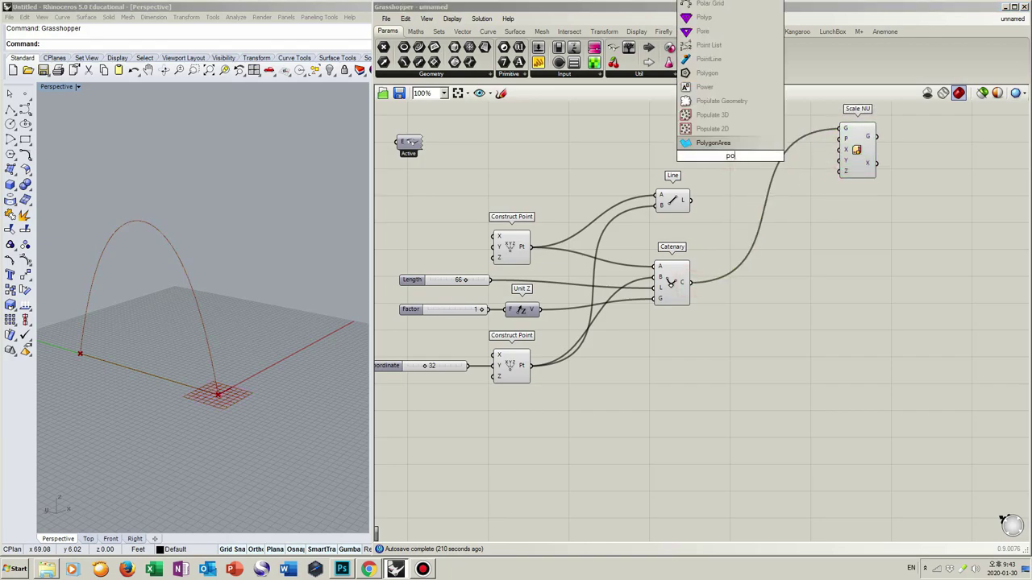
{"action": "type", "text": "int on curve"}
{"action": "key", "text": "Return"}
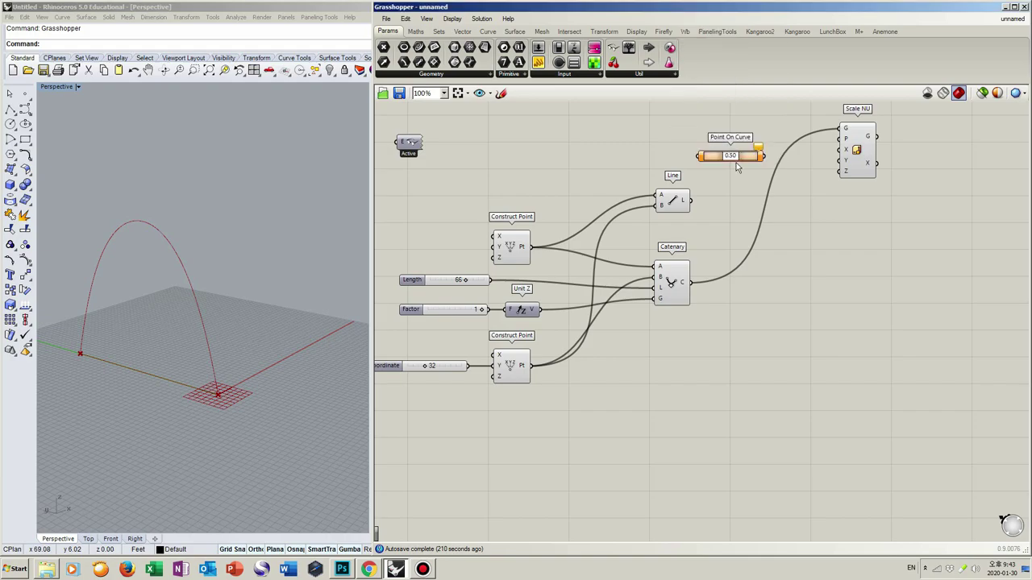
{"action": "left_click_drag", "start_coordinate": [691, 203], "coordinate": [698, 156]}
{"action": "left_click_drag", "start_coordinate": [764, 156], "coordinate": [745, 145]}
- Create a 0.9 number slider, duplicate it twice, and connect the three sliders to Scale NU's X, Y and Z inputs
{"action": "double_click", "coordinate": [767, 179]}
{"action": "type", "text": "0.9"}
{"action": "key", "text": "Return"}
{"action": "left_click_drag", "start_coordinate": [806, 194], "coordinate": [777, 207]}
{"action": "left_click_drag", "start_coordinate": [777, 169], "coordinate": [780, 190], "text": "alt"}
{"action": "left_click_drag", "start_coordinate": [839, 150], "coordinate": [785, 159]}
{"action": "left_click", "coordinate": [765, 155]}
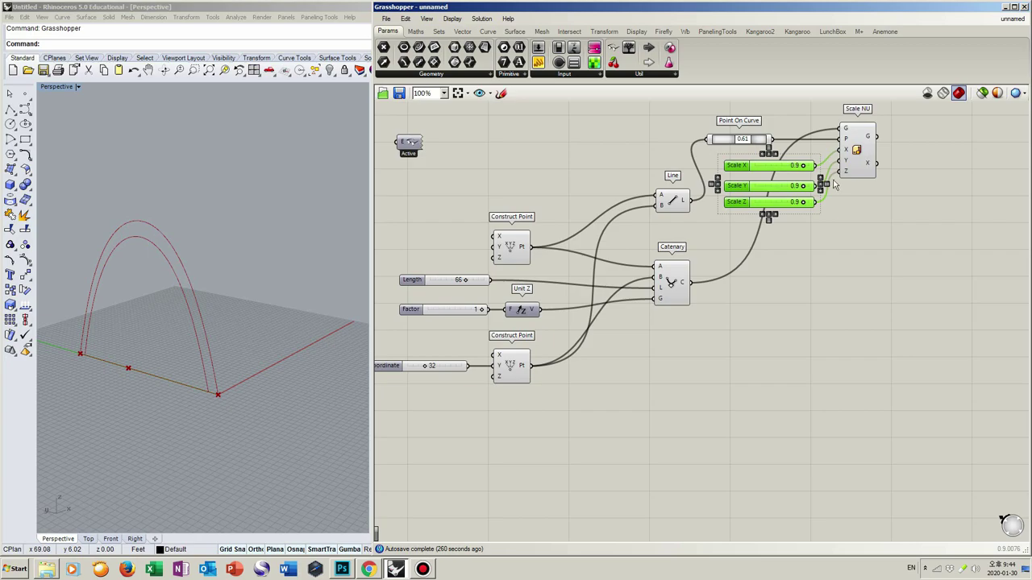
- Set the Scale X, Scale Y and Scale Z sliders to 1.0
{"action": "left_click", "coordinate": [829, 215]}
{"action": "left_click_drag", "start_coordinate": [802, 201], "coordinate": [808, 165]}
{"action": "left_click", "coordinate": [857, 159]}
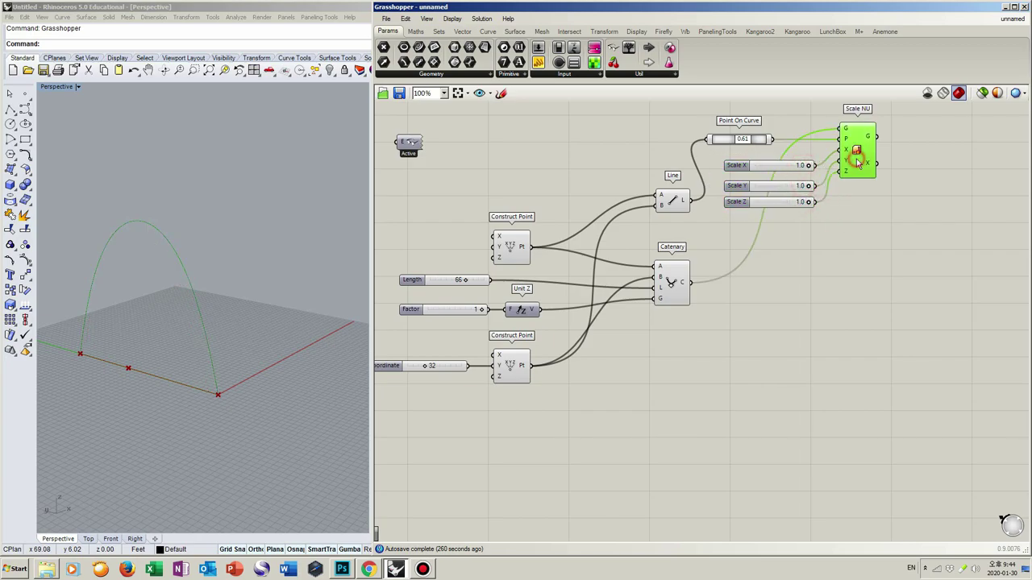
{"action": "left_click", "coordinate": [861, 245]}
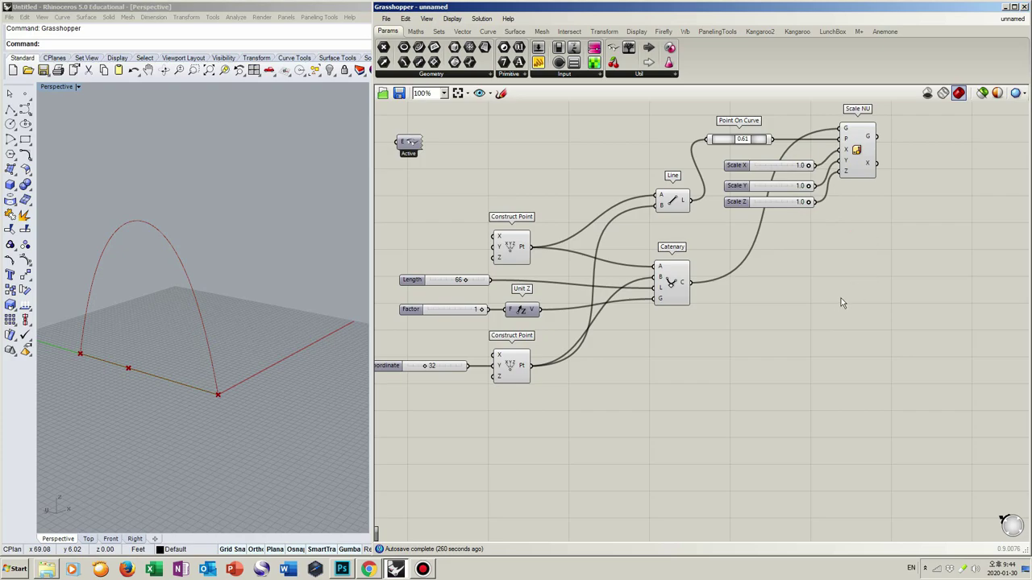
- Add a Move component below the Catenary and connect the catenary curve to its geometry input
{"action": "right_click_drag", "start_coordinate": [786, 347], "coordinate": [739, 294]}
{"action": "double_click", "coordinate": [730, 304]}
{"action": "type", "text": "move"}
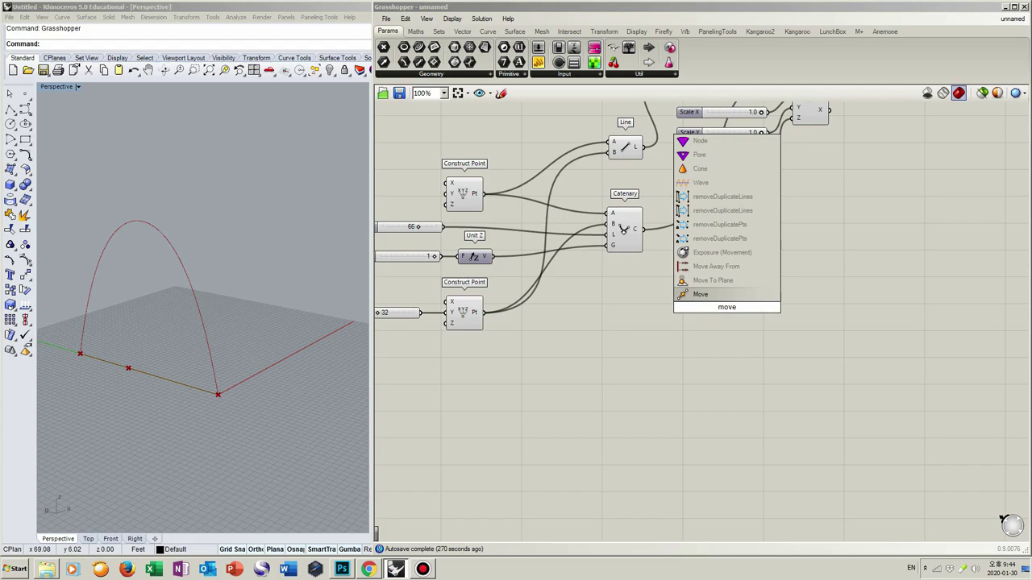
{"action": "key", "text": "Return"}
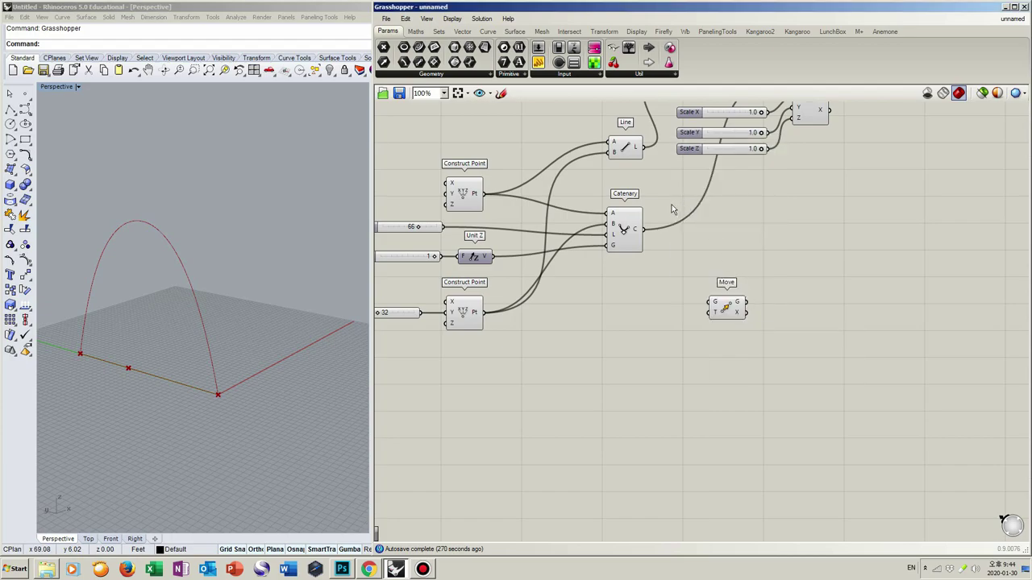
{"action": "left_click_drag", "start_coordinate": [645, 232], "coordinate": [709, 304]}
{"action": "left_click", "coordinate": [726, 316]}
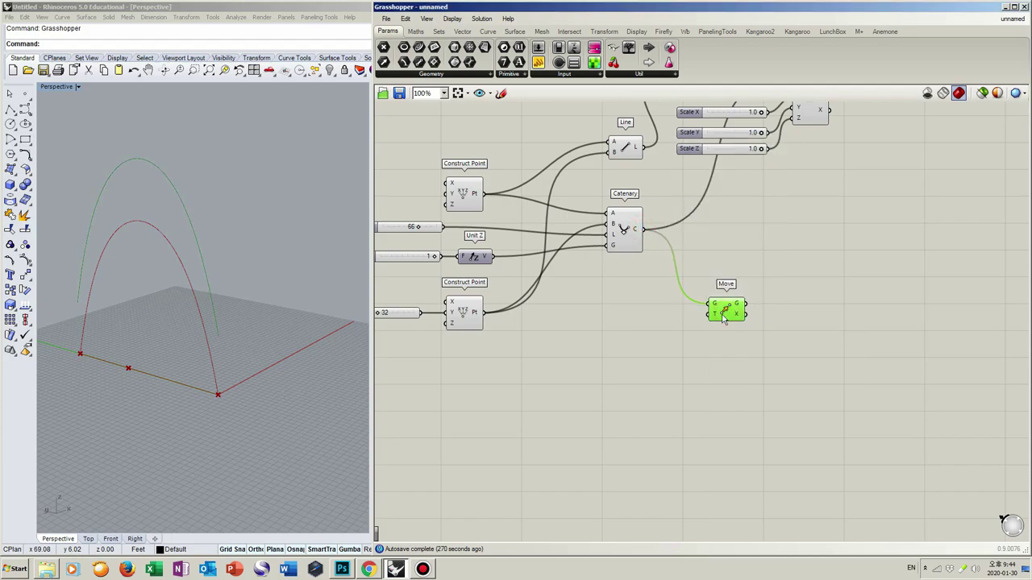
- Add a Unit X vector and connect it to the Move component's translation input
{"action": "double_click", "coordinate": [635, 344]}
{"action": "type", "text": "unit x"}
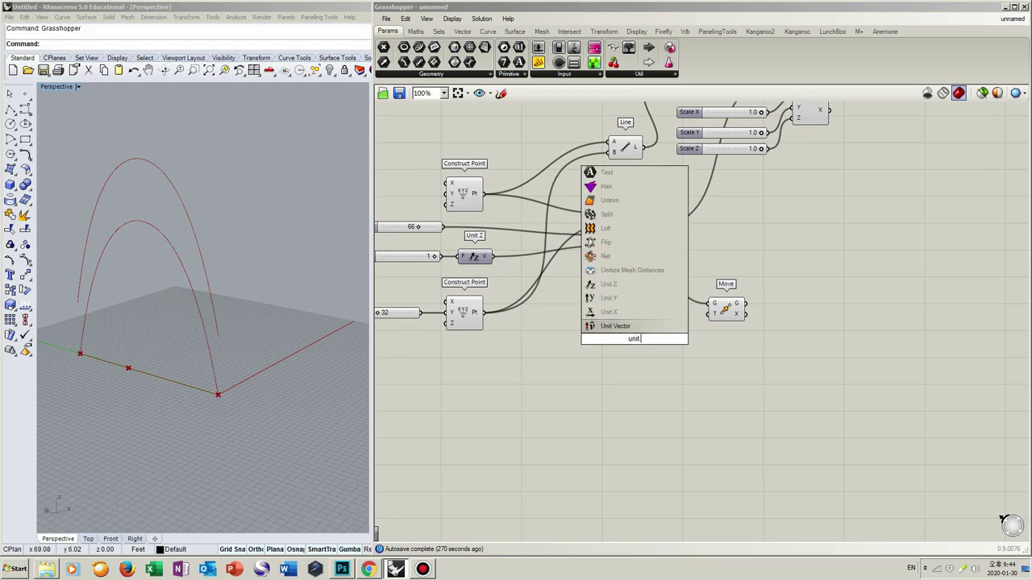
{"action": "key", "text": "Return"}
{"action": "left_click_drag", "start_coordinate": [710, 313], "coordinate": [659, 340]}
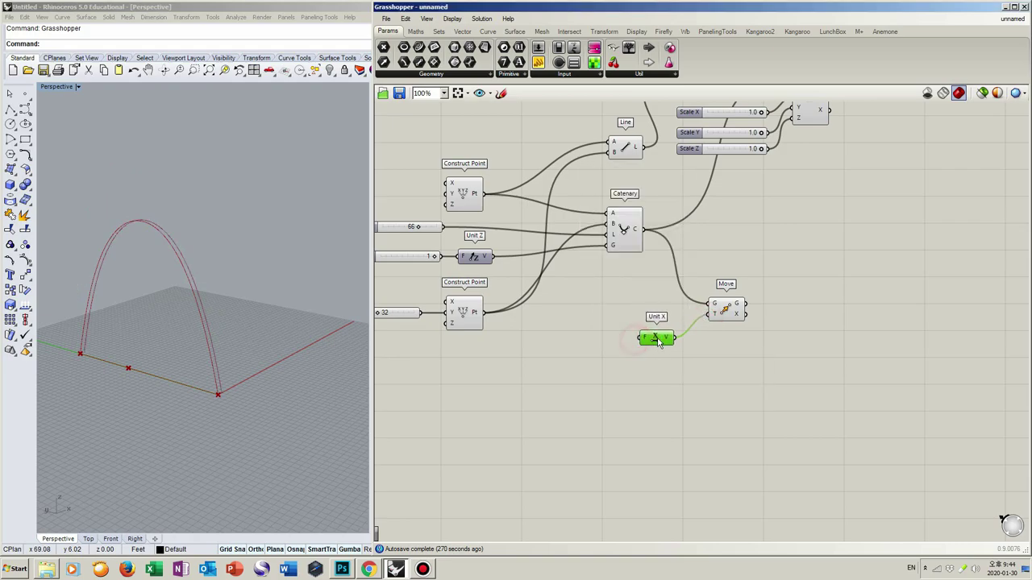
- Create a number slider set to 20 and connect it to Unit X's factor input
{"action": "double_click", "coordinate": [594, 345]}
{"action": "type", "text": "20"}
{"action": "key", "text": "Return"}
{"action": "left_click_drag", "start_coordinate": [642, 339], "coordinate": [617, 342]}
{"action": "left_click", "coordinate": [729, 314]}
- Add a second Scale NU component and connect the moved catenary curve to its geometry input
{"action": "double_click", "coordinate": [808, 315]}
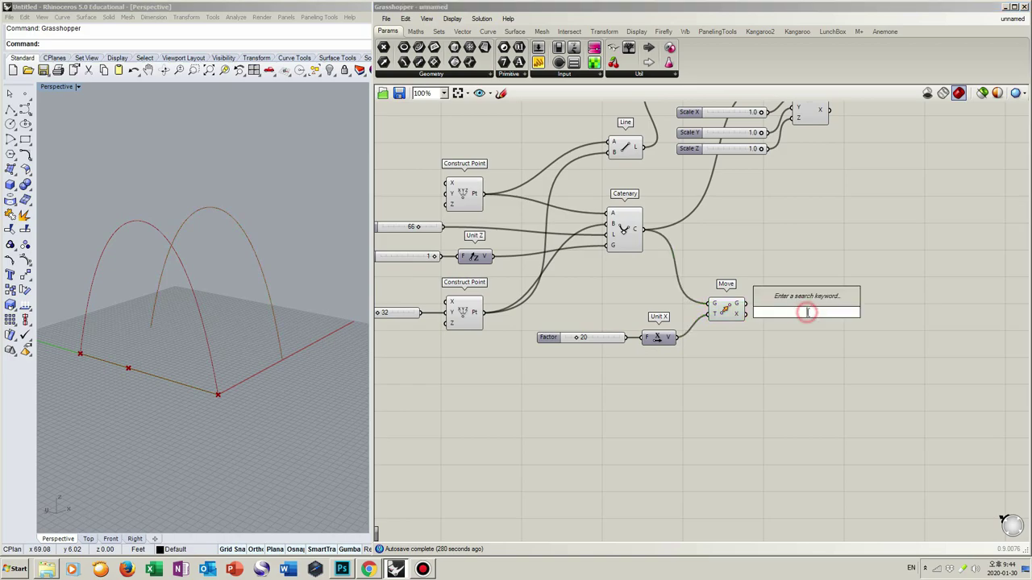
{"action": "type", "text": "scal"}
{"action": "left_click", "coordinate": [800, 288]}
{"action": "left_click_drag", "start_coordinate": [745, 304], "coordinate": [845, 323]}
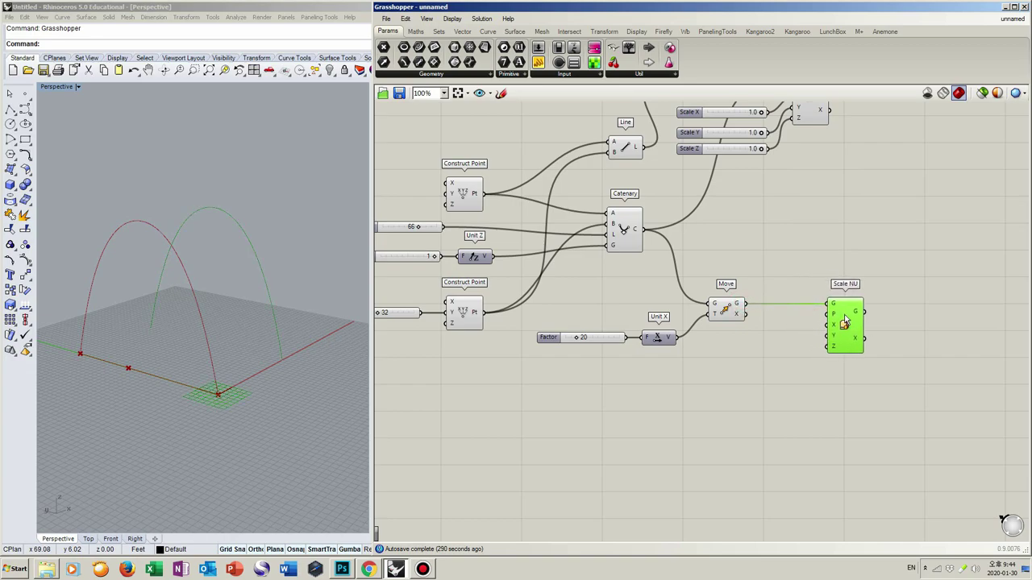
- Add another Point On Curve component and connect it to the second Scale NU's P input
{"action": "double_click", "coordinate": [758, 377]}
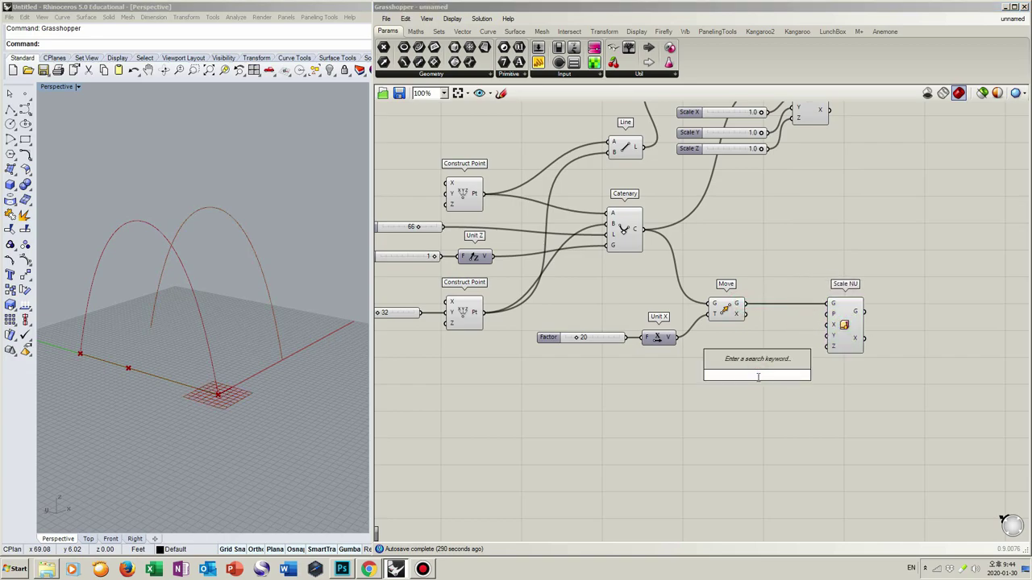
{"action": "type", "text": "point on"}
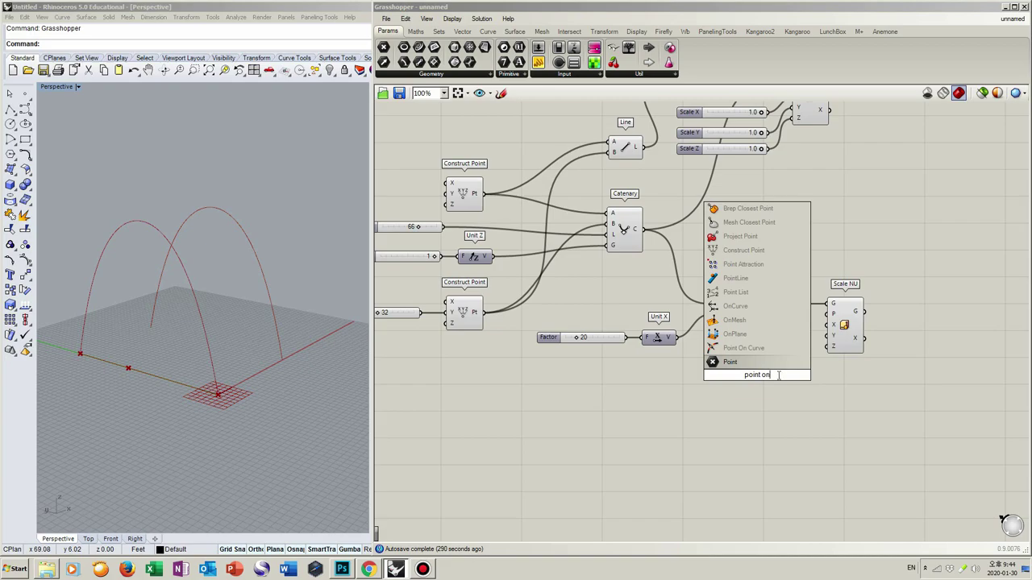
{"action": "left_click", "coordinate": [763, 348]}
{"action": "left_click_drag", "start_coordinate": [827, 323], "coordinate": [736, 399]}
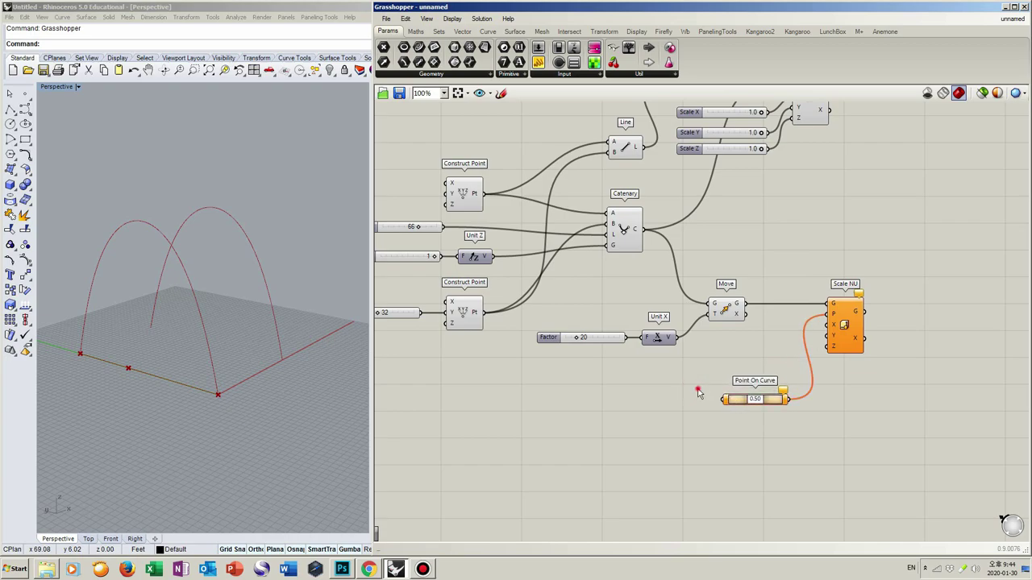
- Add a second Move component, using Unit X as its translation and feeding its geometry output to the new Point On Curve
{"action": "double_click", "coordinate": [693, 387]}
{"action": "type", "text": "move"}
{"action": "key", "text": "Return"}
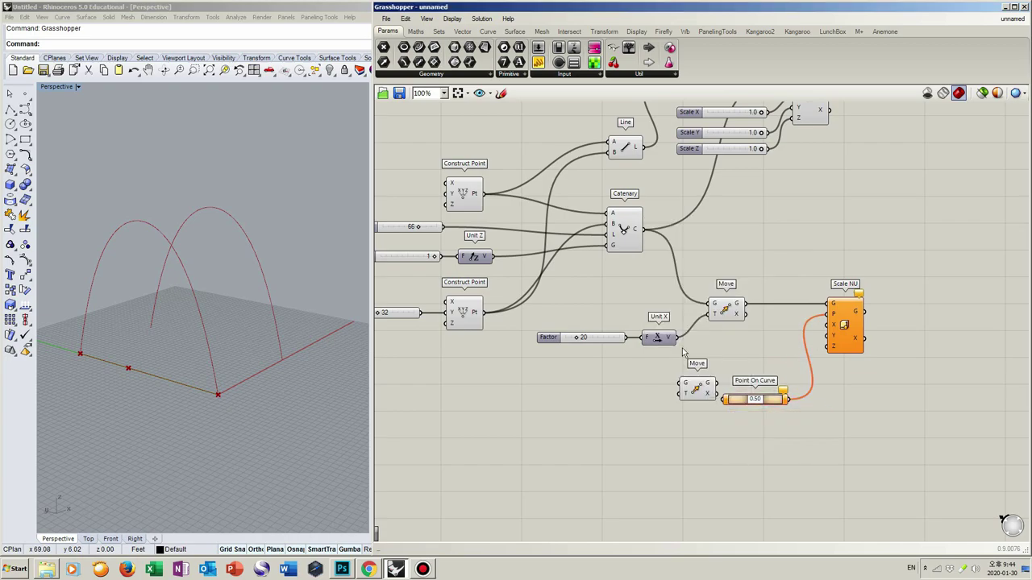
{"action": "left_click_drag", "start_coordinate": [677, 338], "coordinate": [693, 409]}
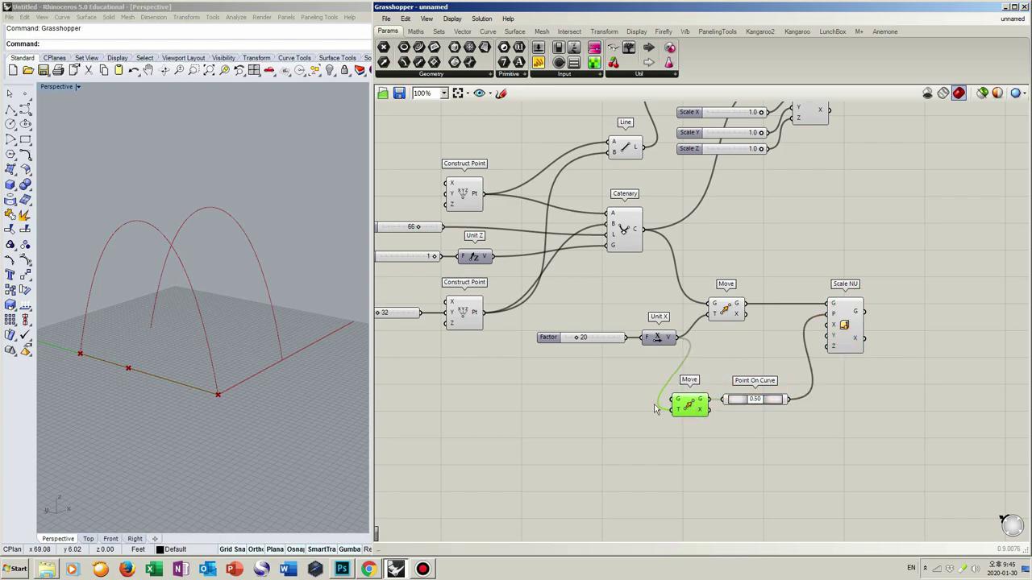
- Add a Line component below Unit X and connect the two Construct Point outputs to its A and B inputs
{"action": "double_click", "coordinate": [585, 406]}
{"action": "type", "text": "line"}
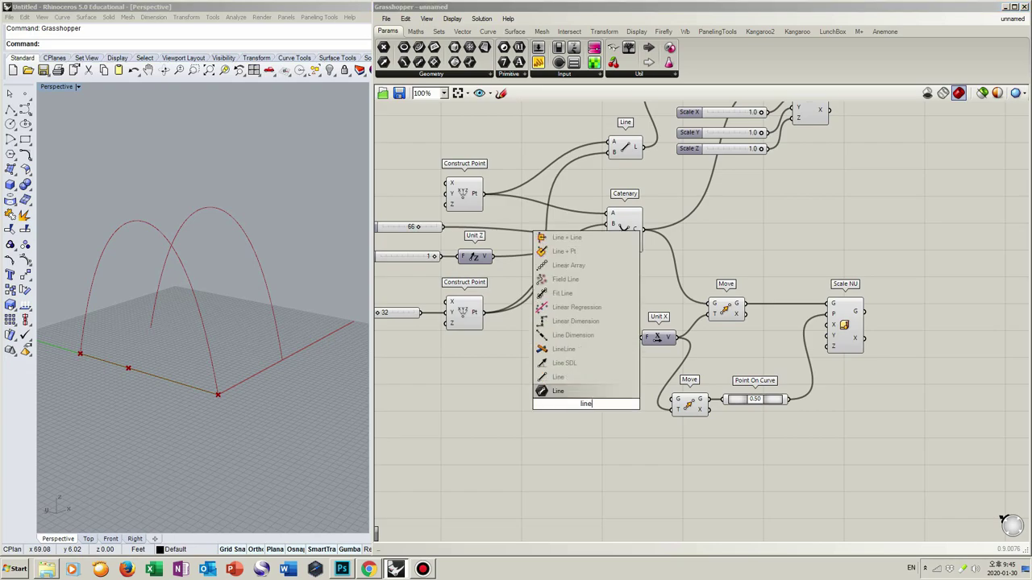
{"action": "left_click", "coordinate": [596, 391]}
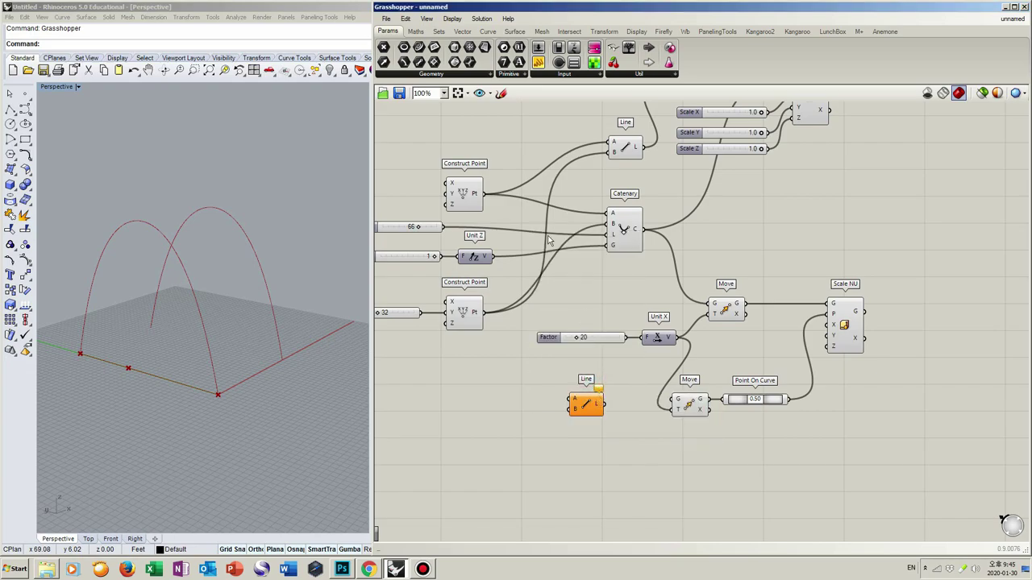
{"action": "left_click_drag", "start_coordinate": [486, 195], "coordinate": [582, 405]}
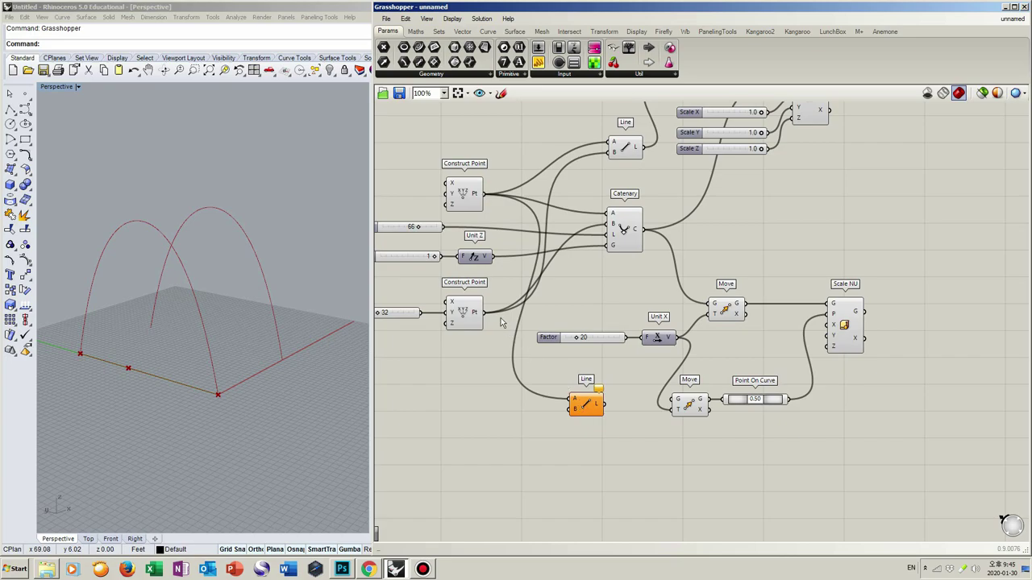
{"action": "left_click_drag", "start_coordinate": [487, 313], "coordinate": [674, 400]}
- Feed the new line into the lower Move's geometry input and set its Point On Curve to 0.33
{"action": "left_click", "coordinate": [597, 403]}
{"action": "left_click_drag", "start_coordinate": [579, 402], "coordinate": [591, 403]}
{"action": "mouse_move", "coordinate": [760, 403]}
{"action": "left_mouse_down"}
{"action": "mouse_move", "coordinate": [738, 403]}
{"action": "mouse_move", "coordinate": [754, 407]}
{"action": "left_mouse_up"}
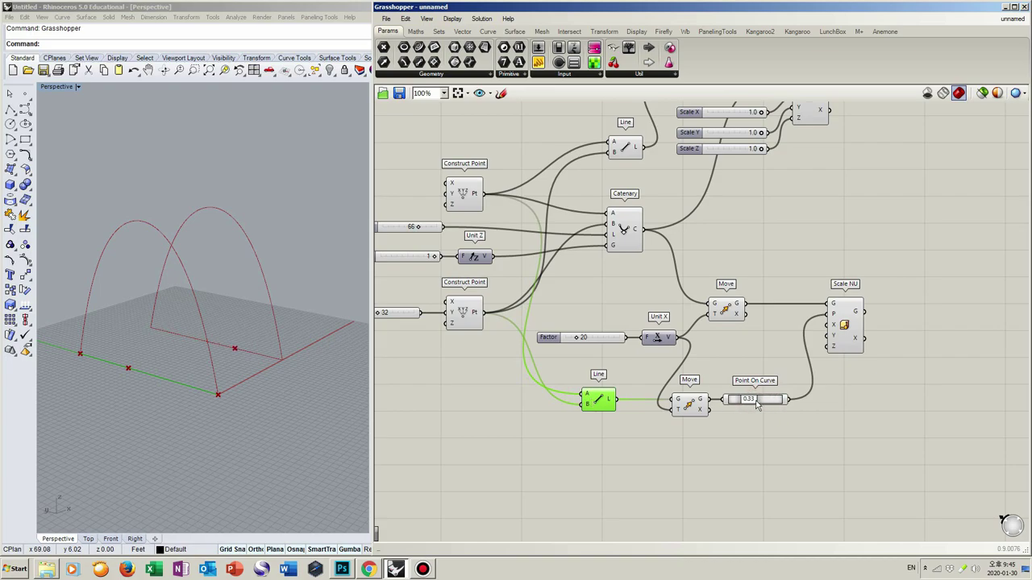
- Create three number sliders set to 0.9, stacked beside the second Scale NU component
{"action": "left_click_drag", "start_coordinate": [867, 323], "coordinate": [882, 324]}
{"action": "double_click", "coordinate": [762, 330]}
{"action": "type", "text": "0.5"}
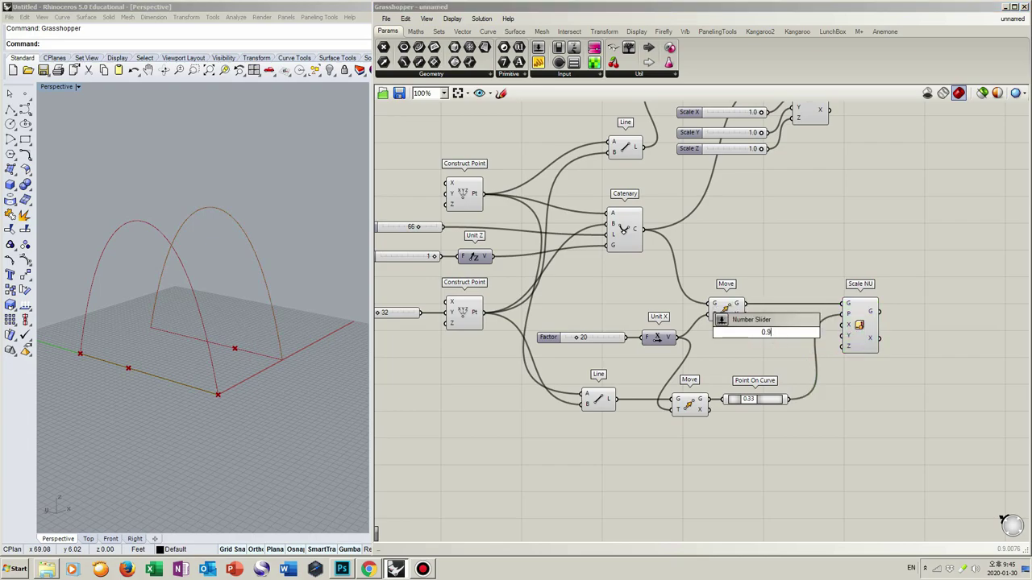
{"action": "type", "text": ".9"}
{"action": "key", "text": "Return"}
{"action": "left_click", "coordinate": [766, 336]}
{"action": "left_click_drag", "start_coordinate": [768, 338], "coordinate": [765, 361], "text": "alt"}
{"action": "left_click", "coordinate": [770, 345], "text": "shift"}
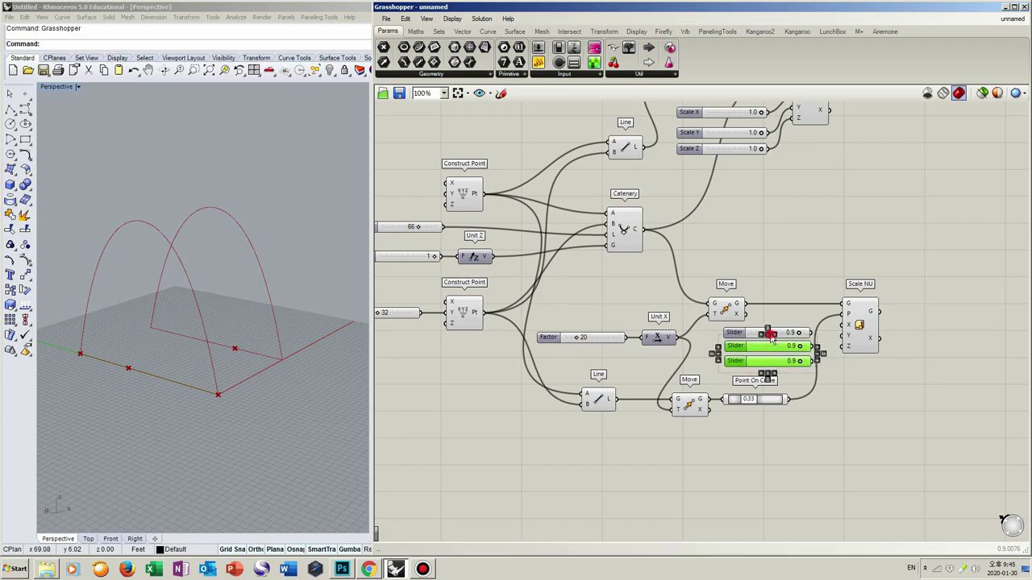
- Connect the three sliders to the second Scale NU's X, Y and Z inputs, setting Scale Y to 0.4 and Scale Z to 0.2
{"action": "left_click", "coordinate": [798, 304]}
{"action": "left_click_drag", "start_coordinate": [818, 337], "coordinate": [880, 341]}
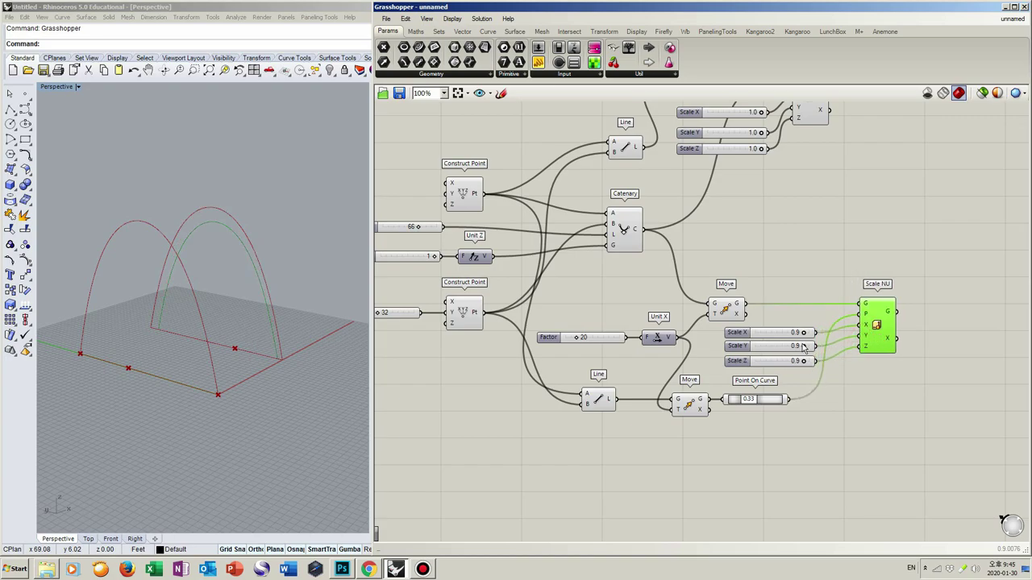
{"action": "left_click_drag", "start_coordinate": [804, 347], "coordinate": [780, 363]}
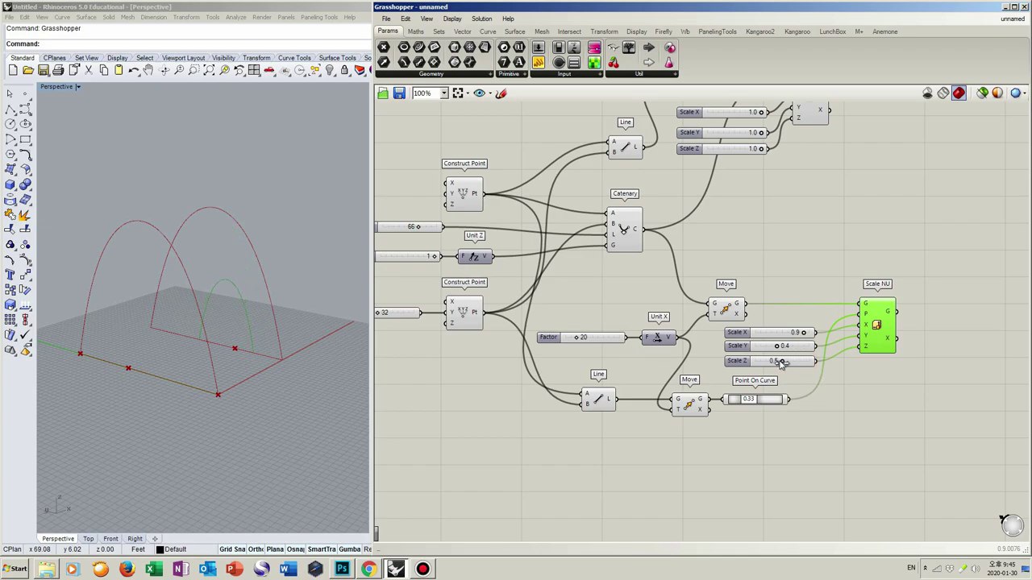
{"action": "left_click", "coordinate": [845, 385]}
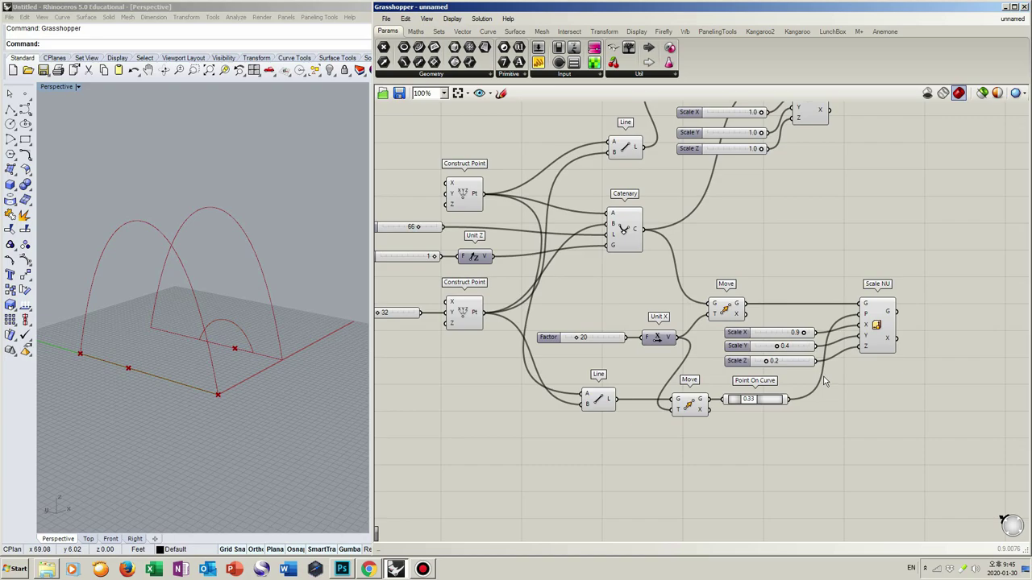
- Duplicate the second arch's group, from its Factor slider and Line through Scale NU, and place the copy below the original
{"action": "left_click_drag", "start_coordinate": [929, 449], "coordinate": [577, 281]}
{"action": "right_click_drag", "start_coordinate": [682, 426], "coordinate": [674, 317]}
{"action": "key", "text": "ctrl+v"}
{"action": "left_click_drag", "start_coordinate": [724, 209], "coordinate": [688, 360]}
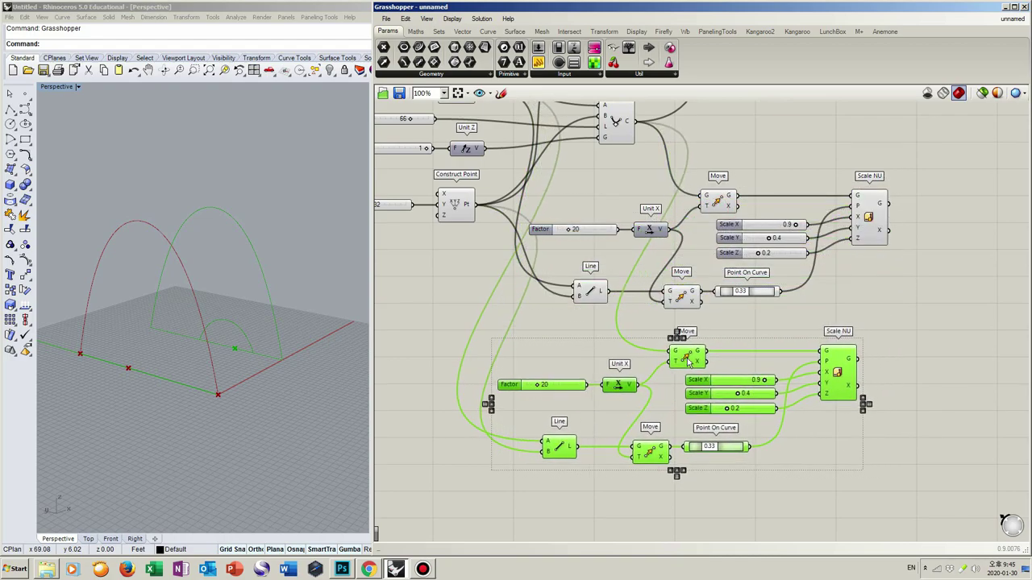
{"action": "left_click", "coordinate": [762, 327]}
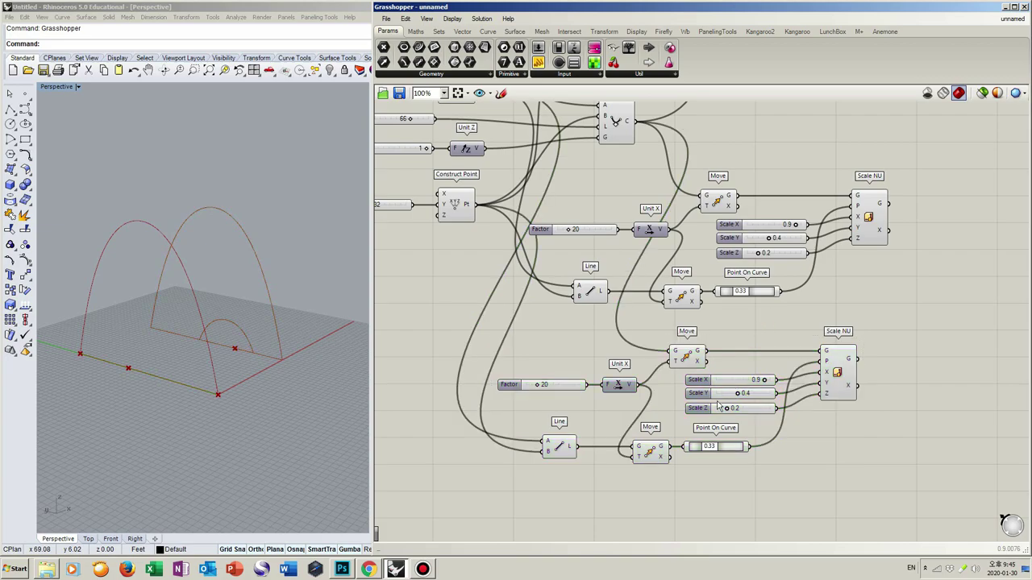
- In the copied group, set Factor to 49, Scale X to 1.0, Scale Y to 0.9, Scale Z to 0.8 and Point On Curve to 0.23
{"action": "left_click_drag", "start_coordinate": [537, 384], "coordinate": [555, 389]}
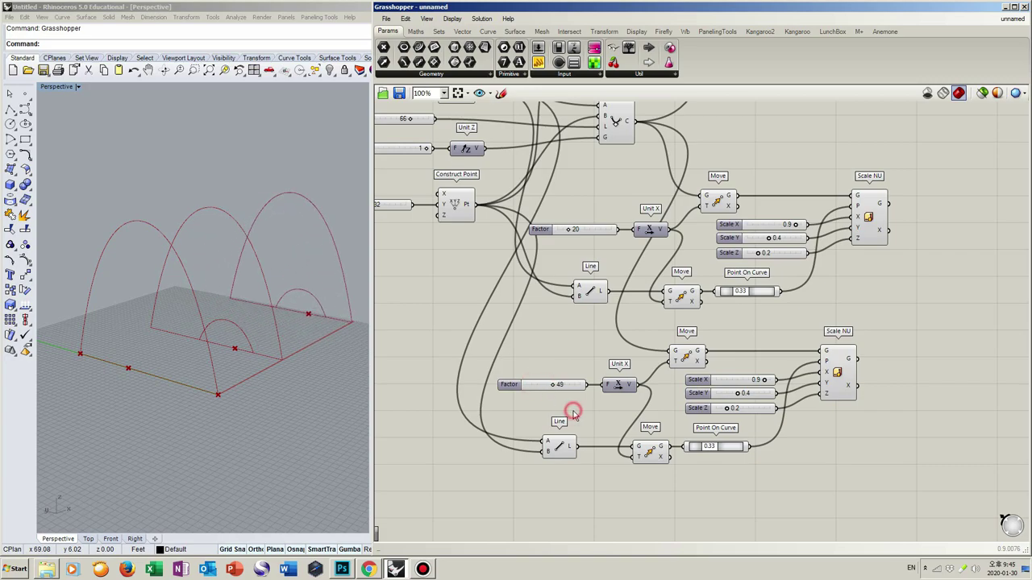
{"action": "left_click_drag", "start_coordinate": [765, 381], "coordinate": [758, 413]}
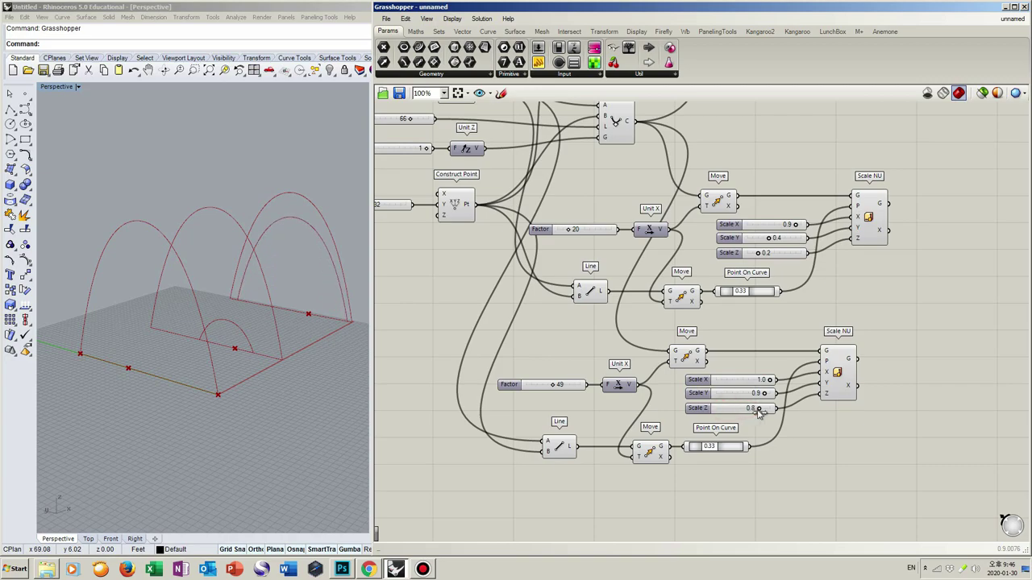
{"action": "left_click", "coordinate": [708, 450]}
{"action": "left_click_drag", "start_coordinate": [709, 449], "coordinate": [707, 451]}
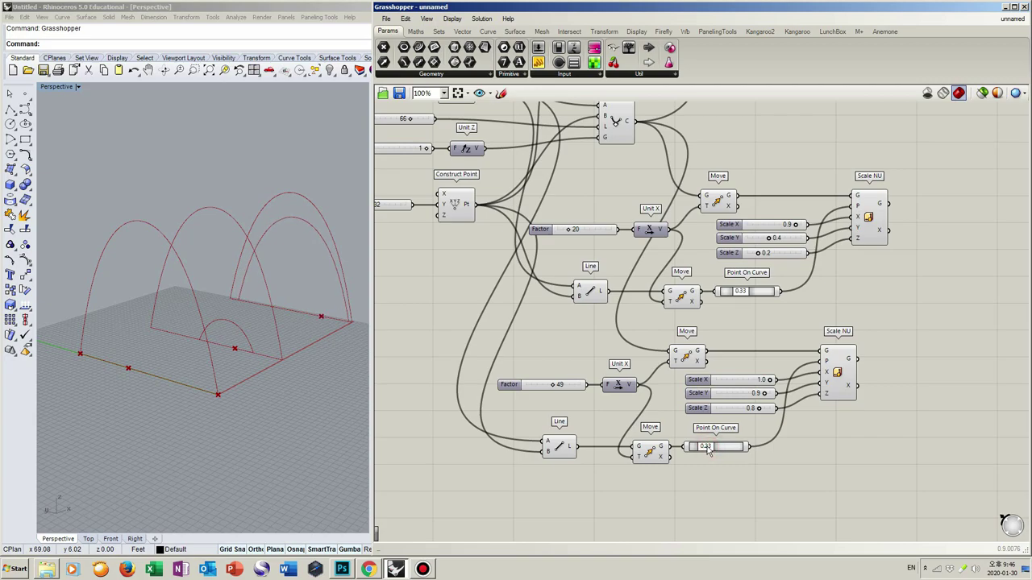
- Add a Loft component in the empty canvas area beyond the three Scale NU components
{"action": "scroll", "coordinate": [809, 341], "scroll_direction": "down", "scroll_amount": 5}
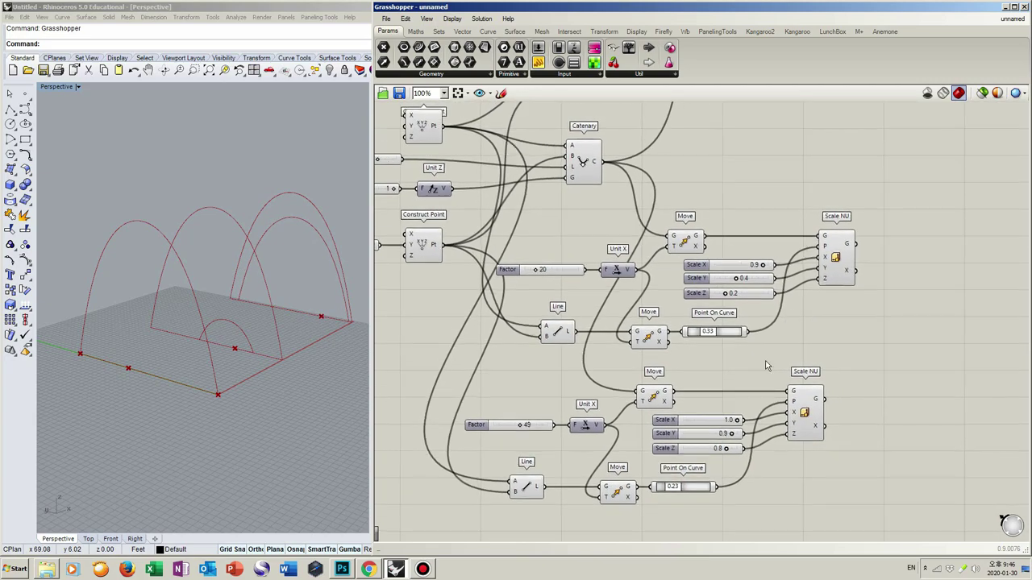
{"action": "right_click_drag", "start_coordinate": [782, 350], "coordinate": [734, 359]}
{"action": "left_click", "coordinate": [800, 343]}
{"action": "right_click_drag", "start_coordinate": [818, 311], "coordinate": [868, 334]}
{"action": "scroll", "coordinate": [806, 316], "scroll_direction": "up", "scroll_amount": 2}
{"action": "double_click", "coordinate": [868, 327]}
{"action": "type", "text": "loft"}
{"action": "key", "text": "Return"}
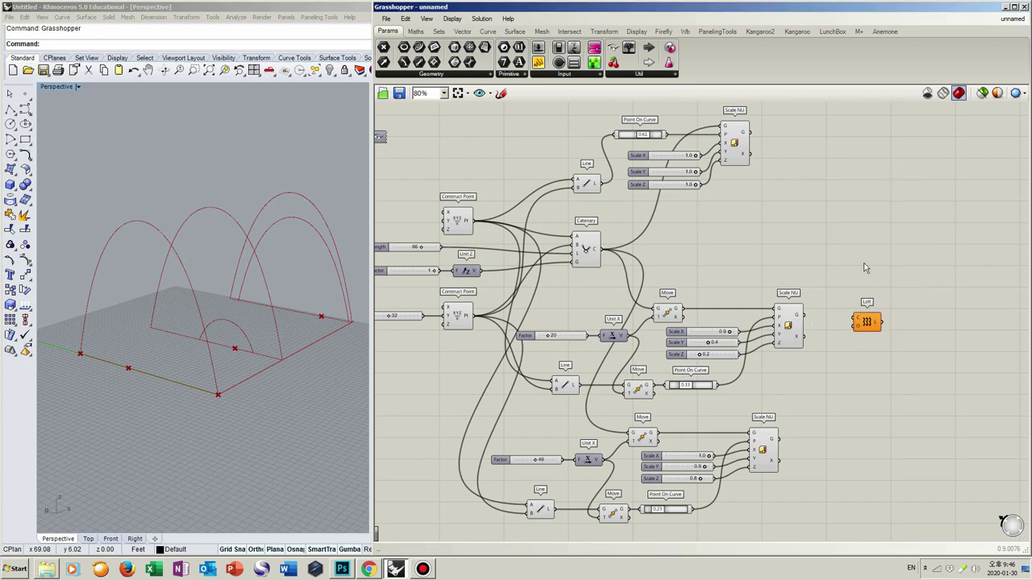
- Connect the geometry outputs of all three Scale NU components to Loft's curves input, in order along X
{"action": "left_click_drag", "start_coordinate": [753, 136], "coordinate": [857, 321]}
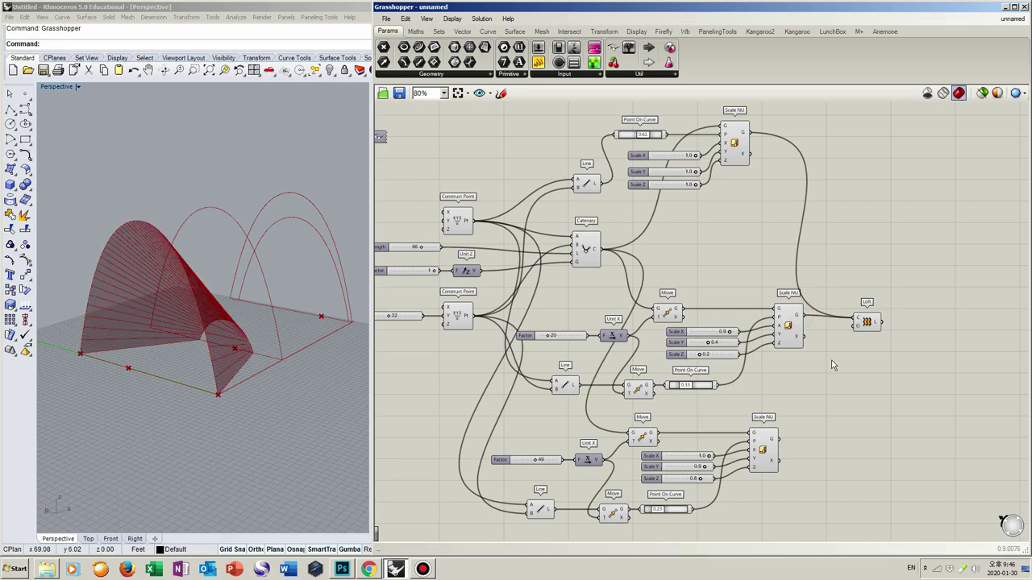
{"action": "left_click_drag", "start_coordinate": [778, 440], "coordinate": [923, 321], "text": "shift"}
{"action": "left_click", "coordinate": [897, 318]}
{"action": "left_click", "coordinate": [906, 348]}
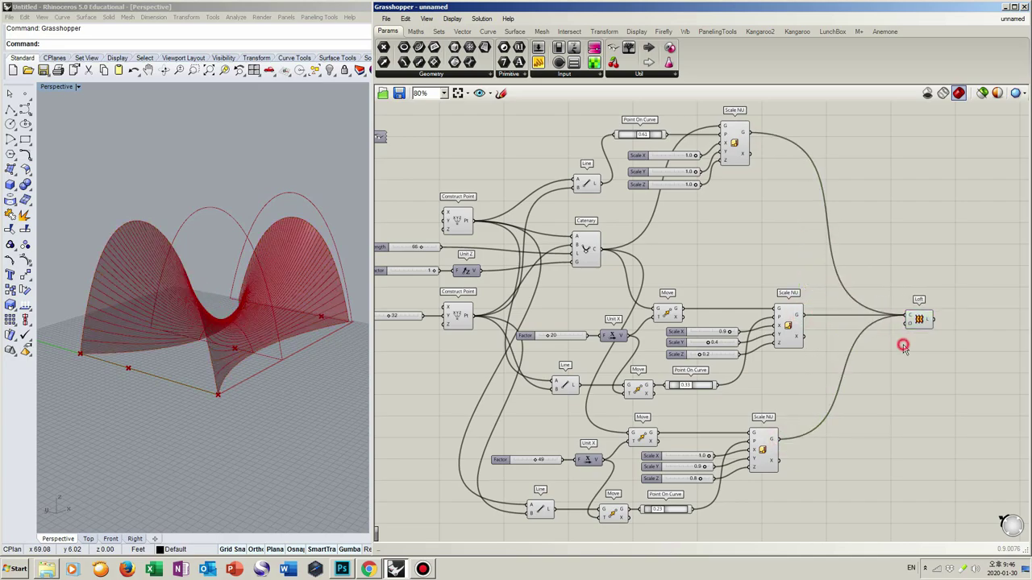
- Turn off the preview of every component feeding the Loft so that only the lofted surface is displayed
{"action": "left_click_drag", "start_coordinate": [842, 536], "coordinate": [413, 114]}
{"action": "middle_click", "coordinate": [738, 155]}
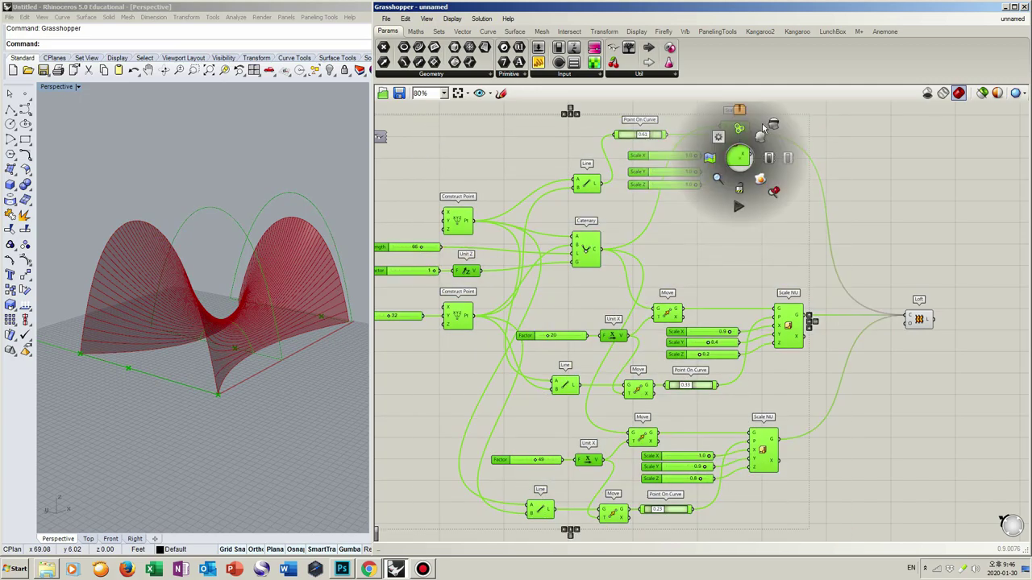
{"action": "left_click", "coordinate": [773, 123]}
{"action": "left_click", "coordinate": [917, 321]}
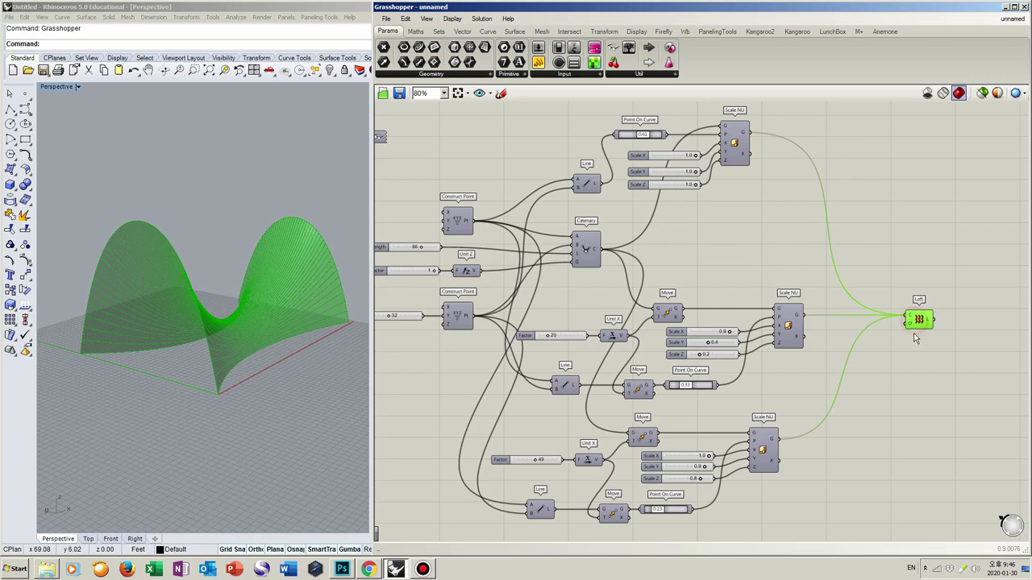
- Add a Loft Options component and connect it to Loft's options input
{"action": "double_click", "coordinate": [901, 363]}
{"action": "type", "text": "lo"}
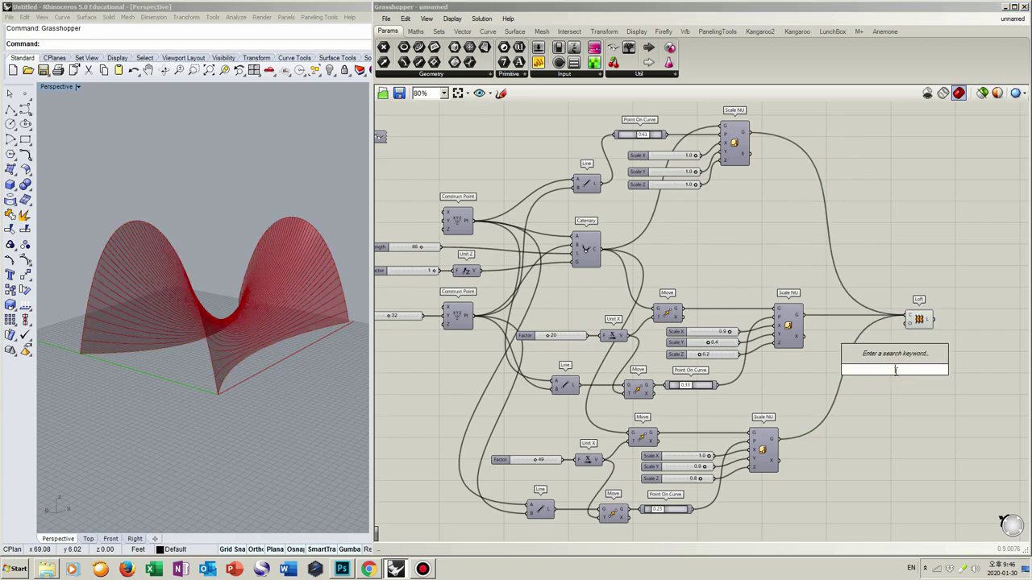
{"action": "type", "text": "ft op"}
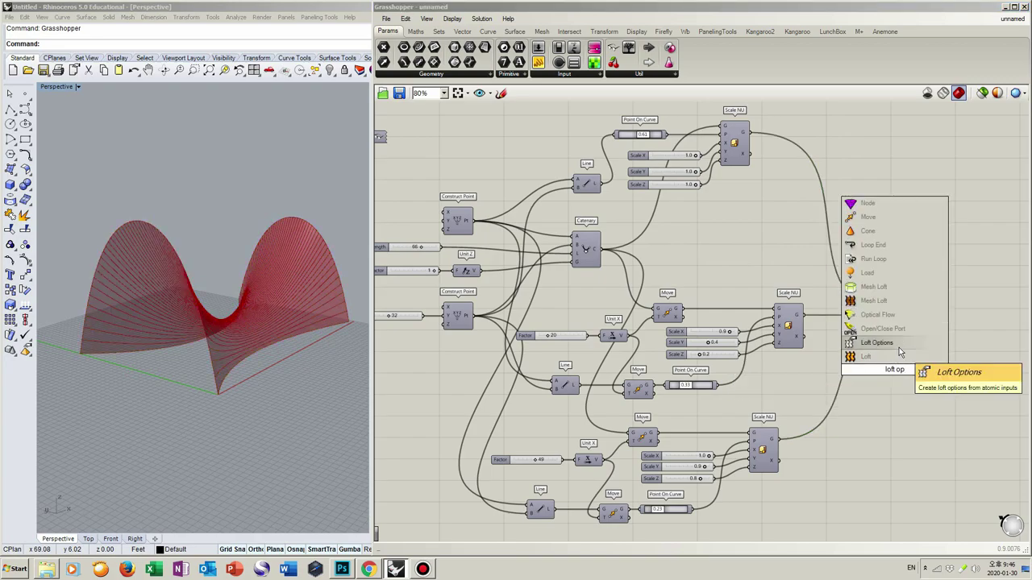
{"action": "left_click", "coordinate": [890, 354]}
{"action": "left_click_drag", "start_coordinate": [912, 322], "coordinate": [911, 324]}
- Create a number slider set to 3, connect it to Loft Options' Rebuild input, and inspect the rebuilt surface
{"action": "left_click_drag", "start_coordinate": [895, 371], "coordinate": [822, 376]}
{"action": "double_click", "coordinate": [805, 375]}
{"action": "type", "text": "3"}
{"action": "key", "text": "Return"}
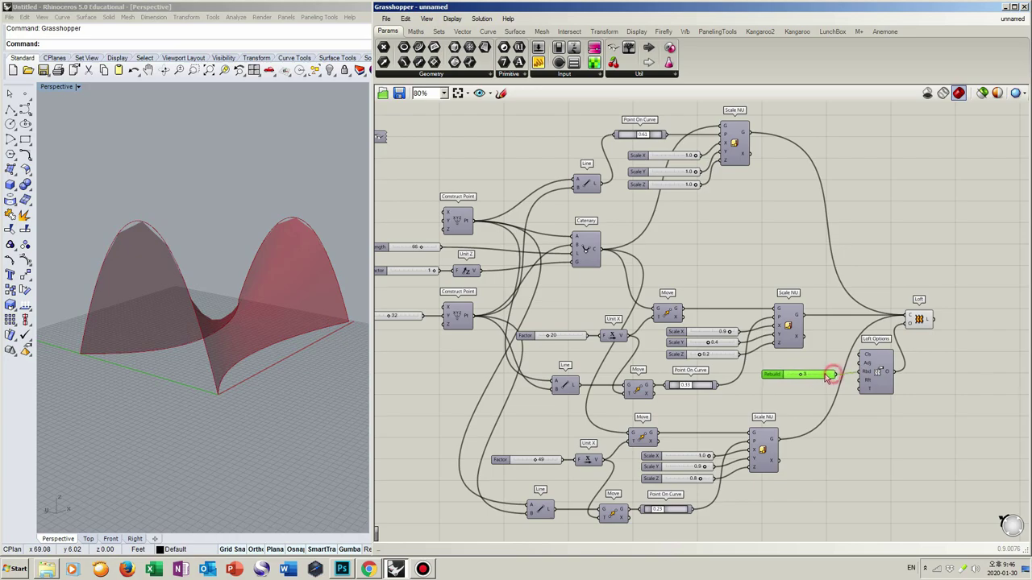
{"action": "left_click", "coordinate": [917, 318]}
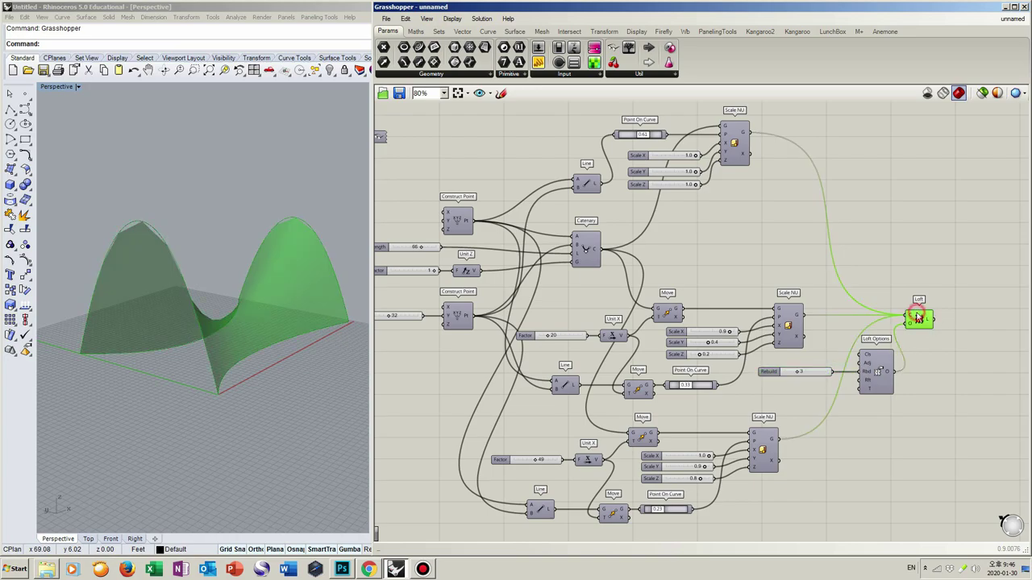
{"action": "right_click_drag", "start_coordinate": [211, 391], "coordinate": [237, 371]}
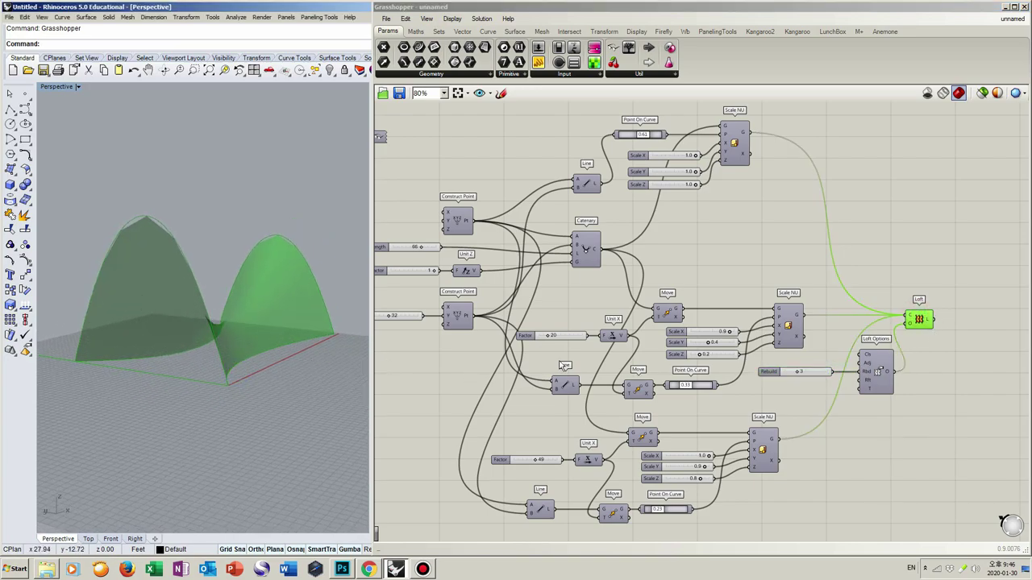
{"action": "left_click", "coordinate": [921, 340]}
- Add a Divide Domain² component and connect the Loft surface to its I input
{"action": "right_click_drag", "start_coordinate": [967, 337], "coordinate": [700, 305]}
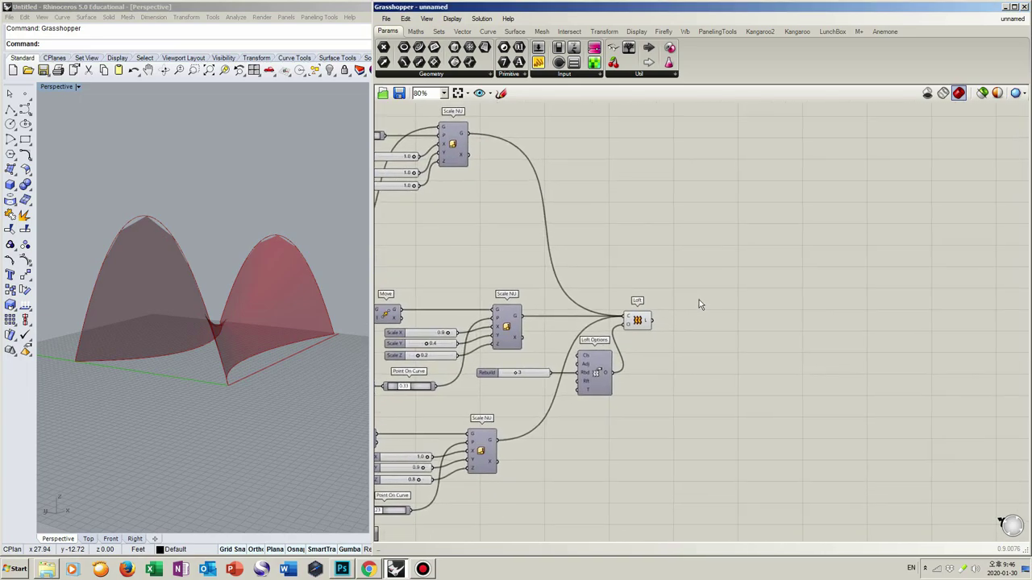
{"action": "double_click", "coordinate": [693, 251]}
{"action": "type", "text": "divide"}
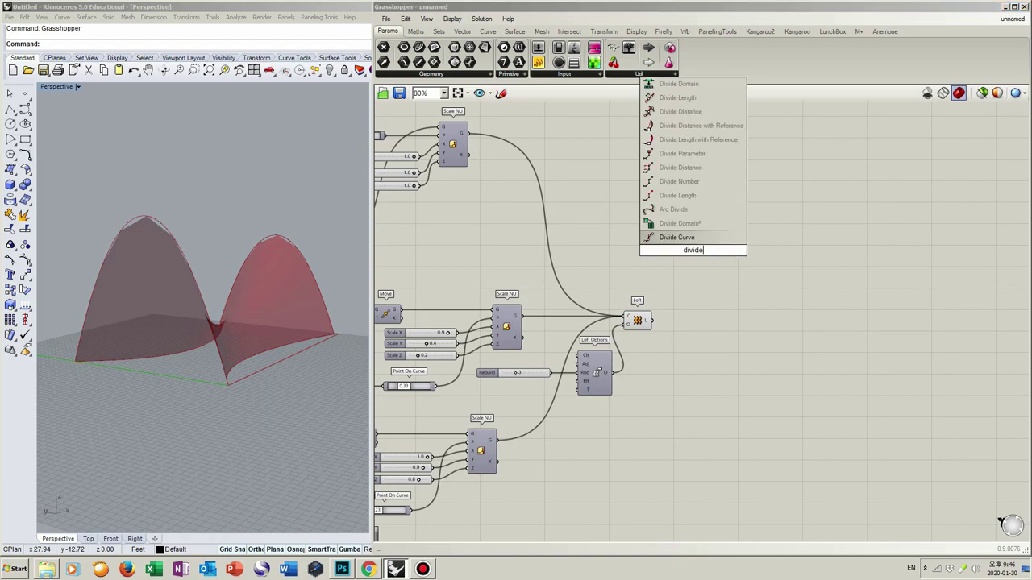
{"action": "key", "text": "Up"}
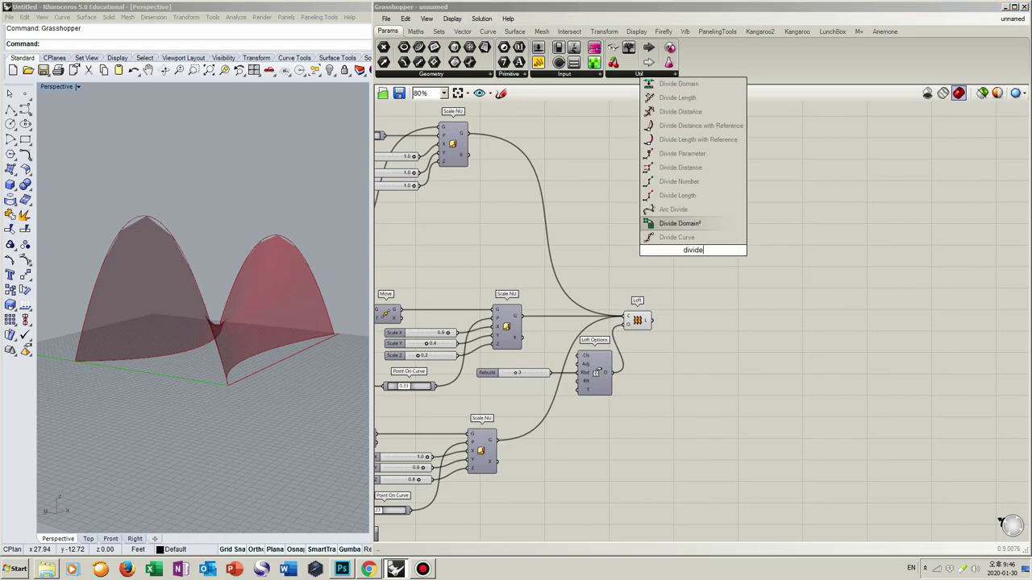
{"action": "left_click", "coordinate": [725, 224]}
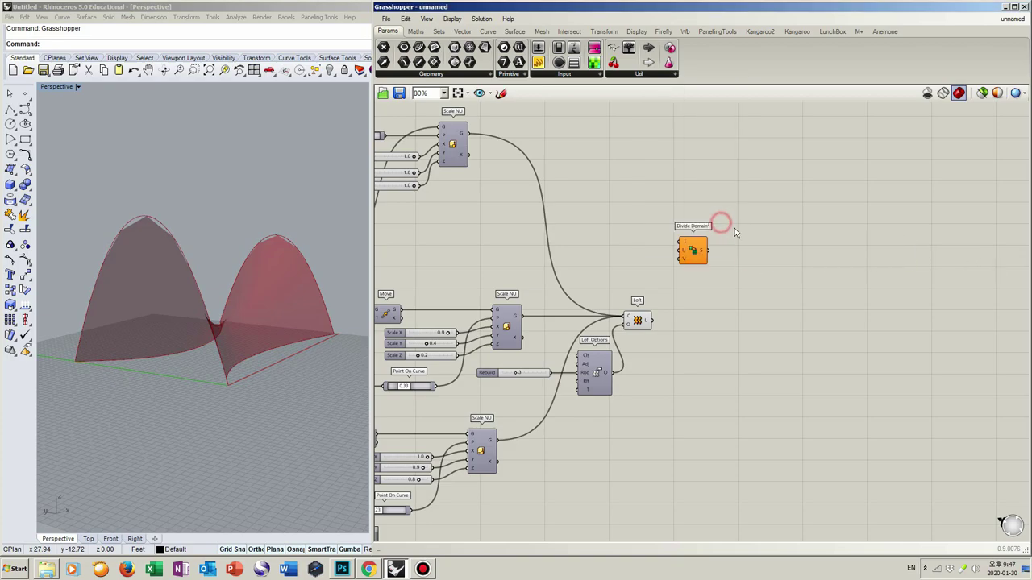
{"action": "left_click_drag", "start_coordinate": [653, 322], "coordinate": [654, 257]}
- Create number sliders set to 1 and 50 and connect them to Divide Domain²'s U Count and V Count inputs
{"action": "double_click", "coordinate": [660, 261]}
{"action": "type", "text": "1"}
{"action": "key", "text": "Return"}
{"action": "double_click", "coordinate": [648, 278]}
{"action": "type", "text": "50"}
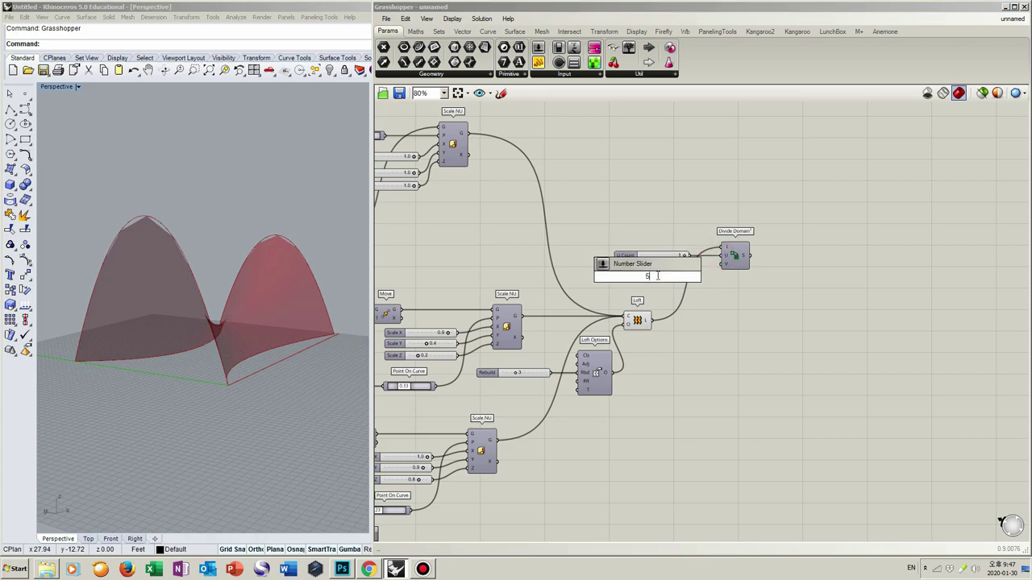
{"action": "key", "text": "Return"}
{"action": "left_click_drag", "start_coordinate": [724, 271], "coordinate": [675, 273]}
- Add an Isotrim component and connect the Loft surface and the Divide Domain² segments to its inputs
{"action": "double_click", "coordinate": [789, 269]}
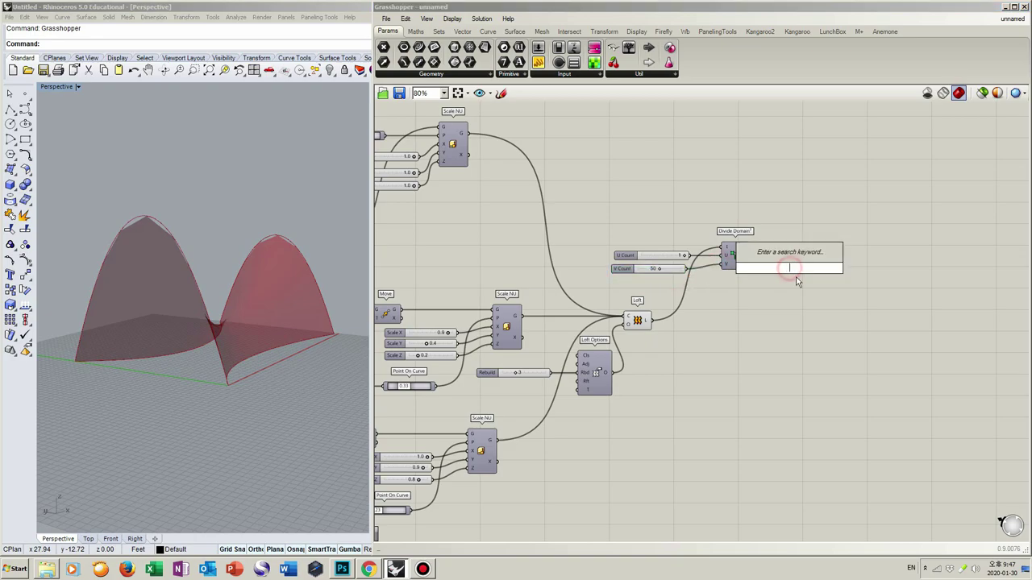
{"action": "type", "text": "isotr"}
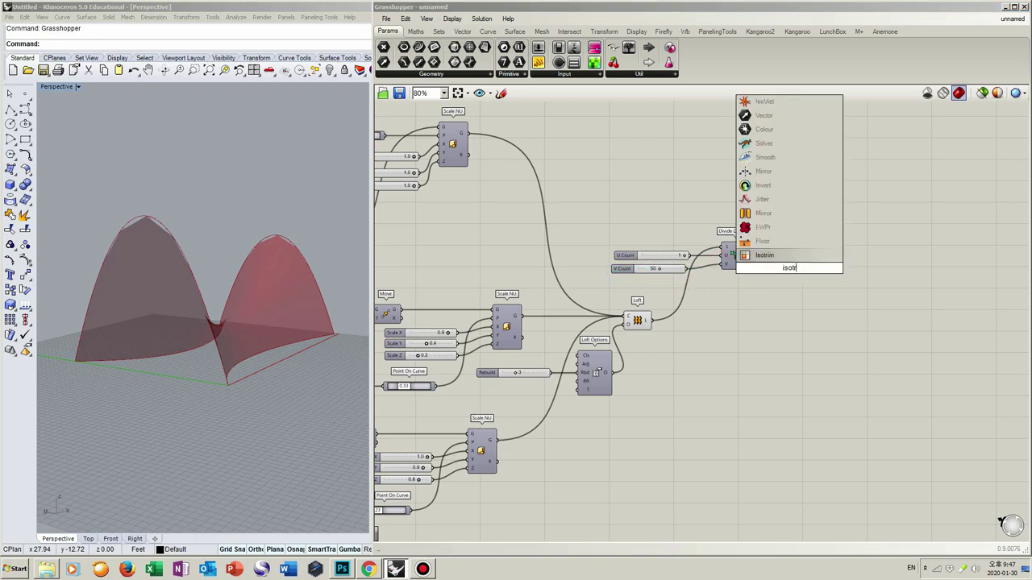
{"action": "key", "text": "Return"}
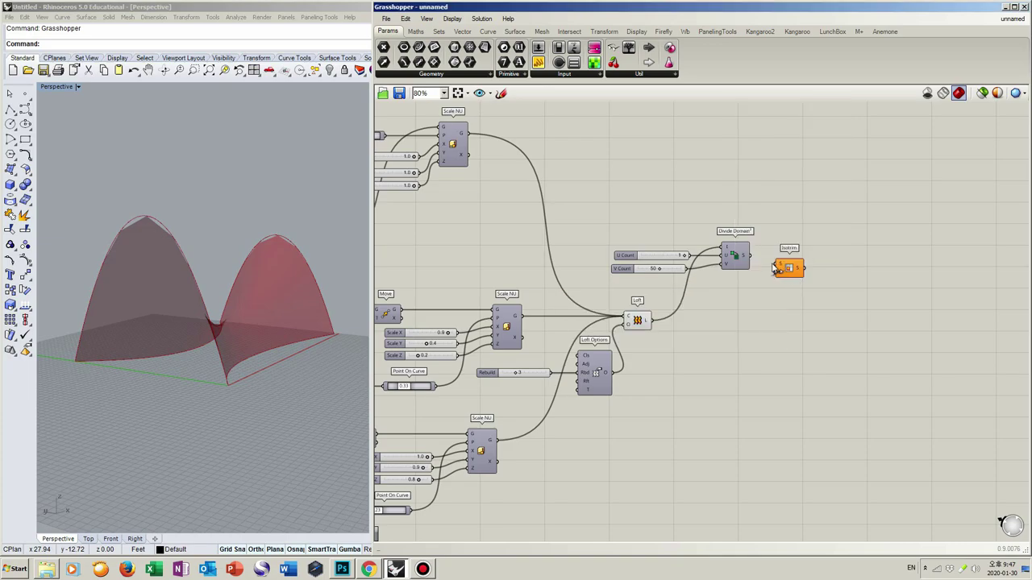
{"action": "left_click_drag", "start_coordinate": [749, 256], "coordinate": [652, 320]}
{"action": "left_click_drag", "start_coordinate": [798, 270], "coordinate": [826, 274]}
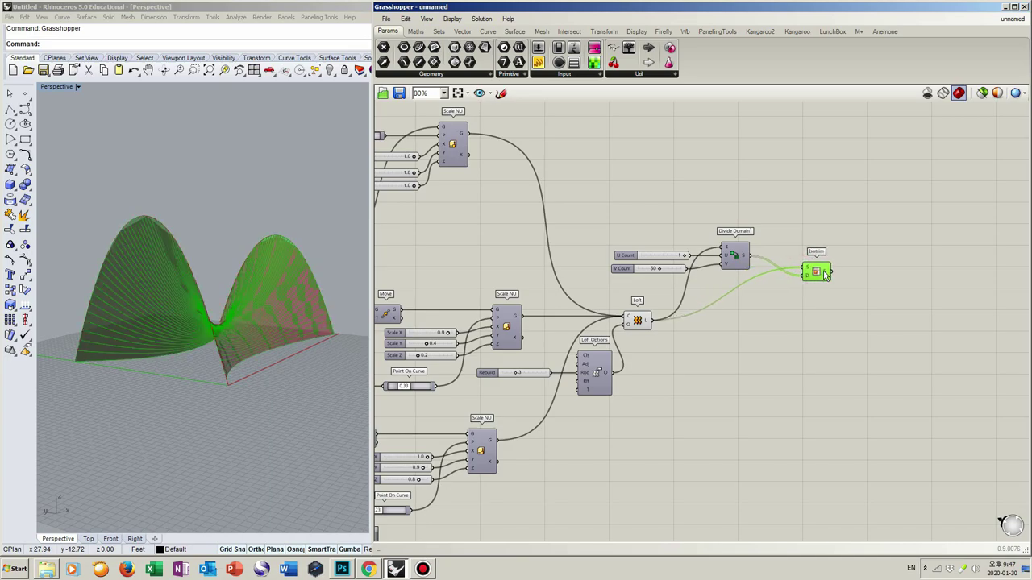
{"action": "right_click_drag", "start_coordinate": [300, 298], "coordinate": [266, 309]}
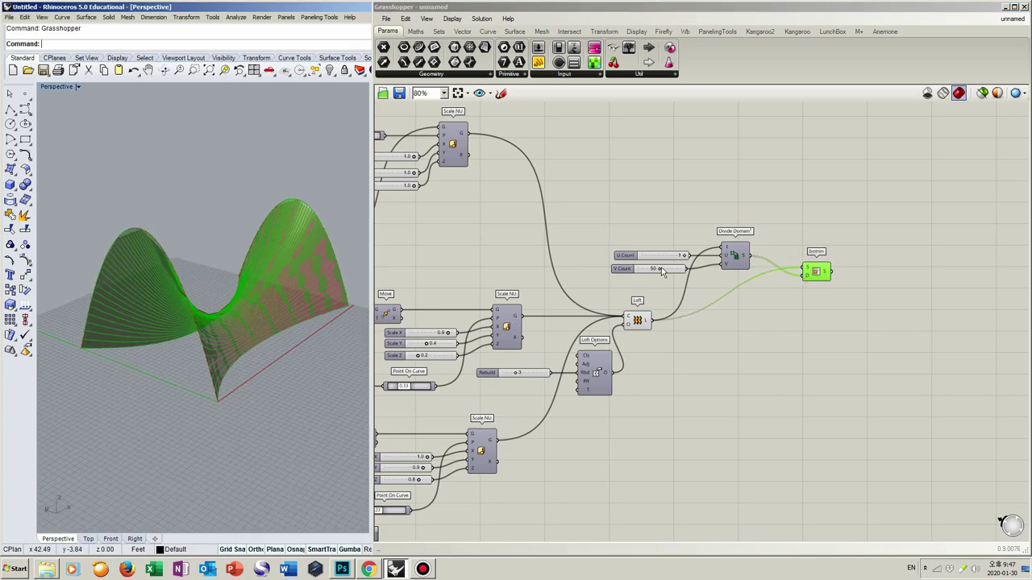
- Set the V Count slider of Divide Domain² to 54 and inspect the denser strips on the surface
{"action": "mouse_move", "coordinate": [659, 272]}
{"action": "left_mouse_down"}
{"action": "mouse_move", "coordinate": [641, 273]}
{"action": "mouse_move", "coordinate": [659, 276]}
{"action": "left_mouse_up"}
{"action": "right_click_drag", "start_coordinate": [294, 317], "coordinate": [296, 288]}
{"action": "left_click", "coordinate": [809, 312]}
- Add a Deconstruct Brep component and connect the Isotrim output to its B input
{"action": "double_click", "coordinate": [889, 230]}
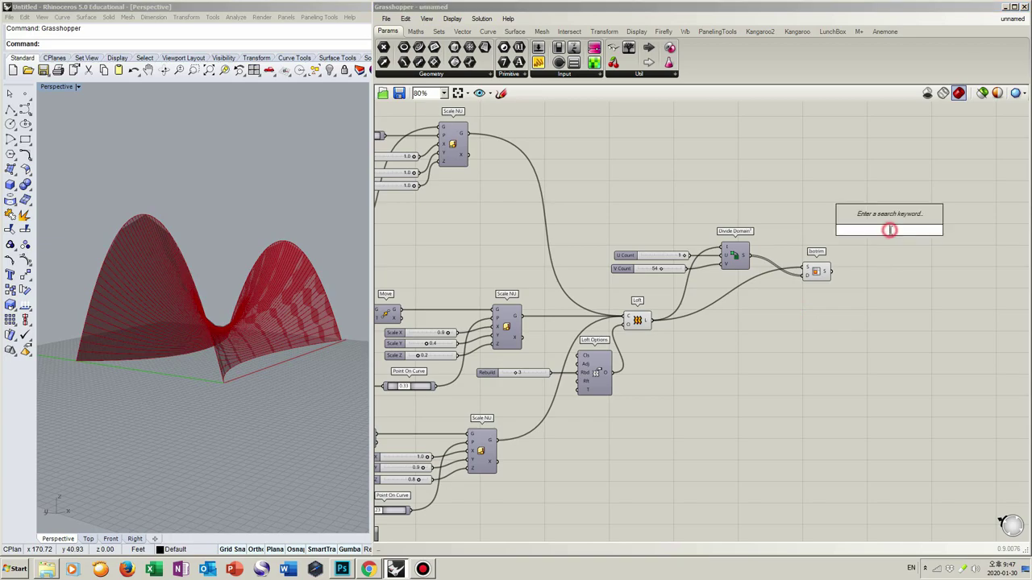
{"action": "type", "text": "decons"}
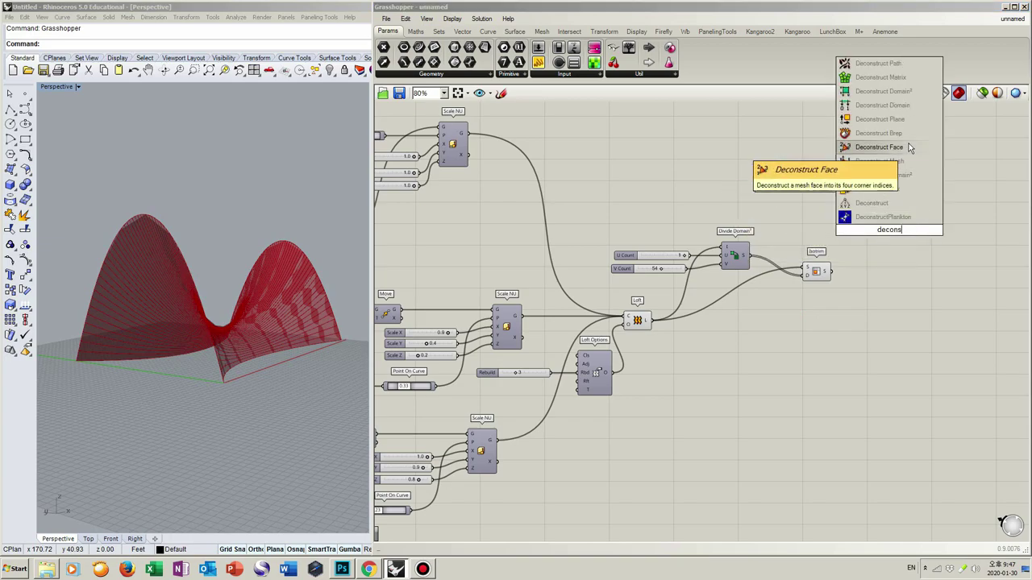
{"action": "left_click", "coordinate": [879, 133]}
{"action": "left_click_drag", "start_coordinate": [831, 271], "coordinate": [879, 240]}
- Add a Curve parameter and connect the Edges output of Deconstruct Brep to it
{"action": "double_click", "coordinate": [935, 246]}
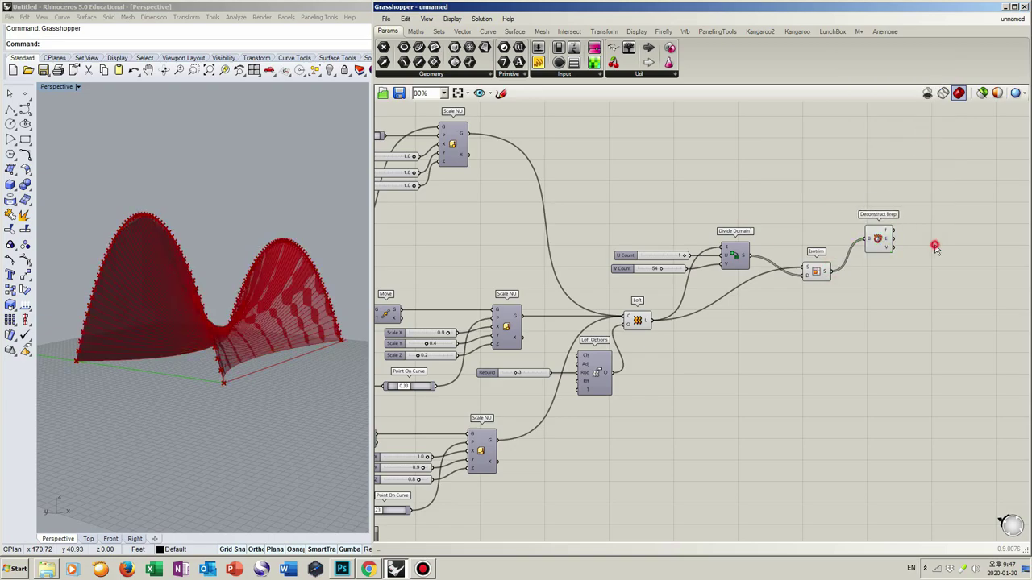
{"action": "type", "text": "cur"}
{"action": "key", "text": "Return"}
{"action": "left_click_drag", "start_coordinate": [900, 246], "coordinate": [922, 244]}
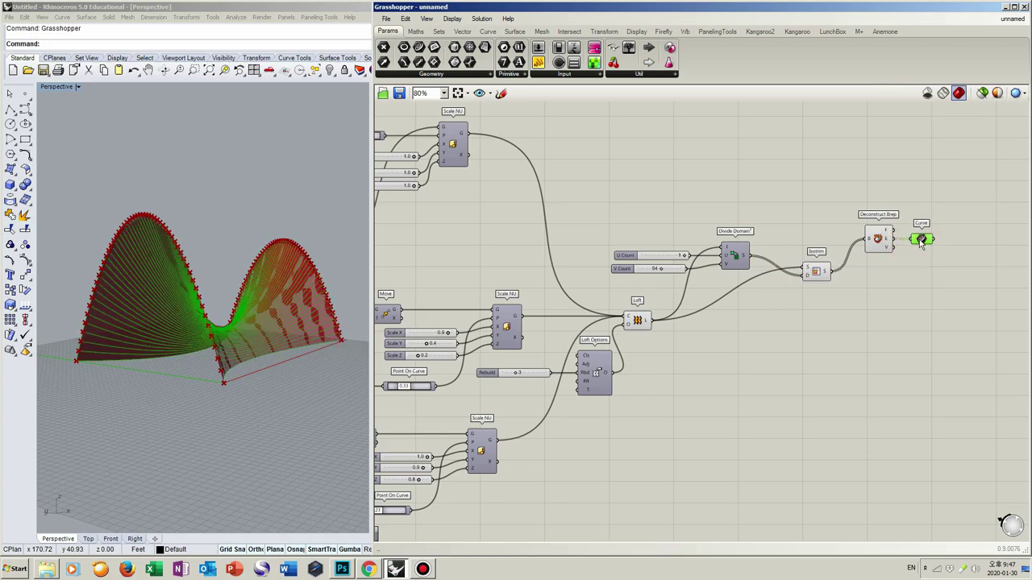
- Add a Pipe component and connect the Curve parameter to its C input
{"action": "double_click", "coordinate": [998, 249]}
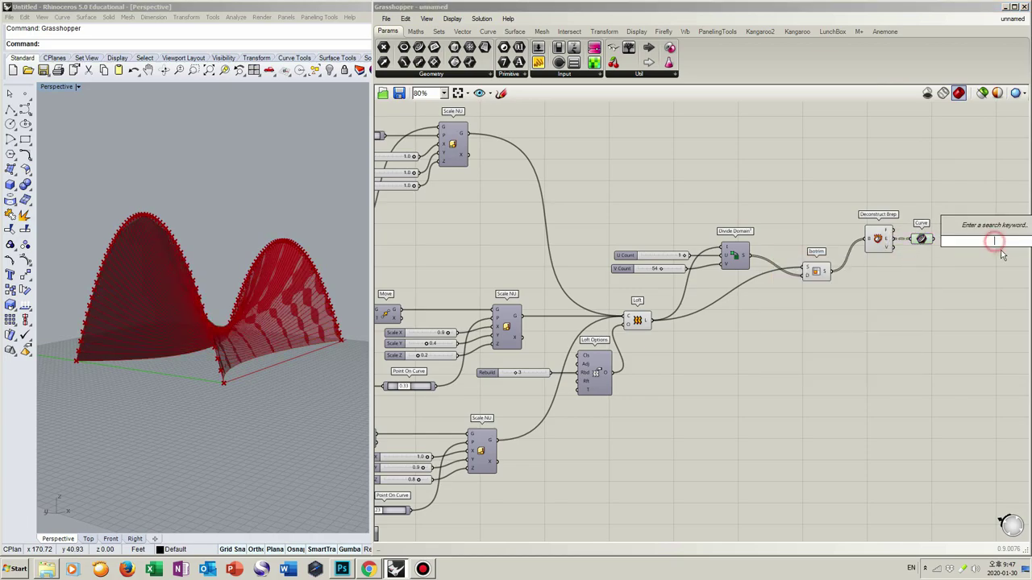
{"action": "right_click_drag", "start_coordinate": [1001, 271], "coordinate": [971, 262]}
{"action": "double_click", "coordinate": [943, 251]}
{"action": "type", "text": "pipe"}
{"action": "key", "text": "Return"}
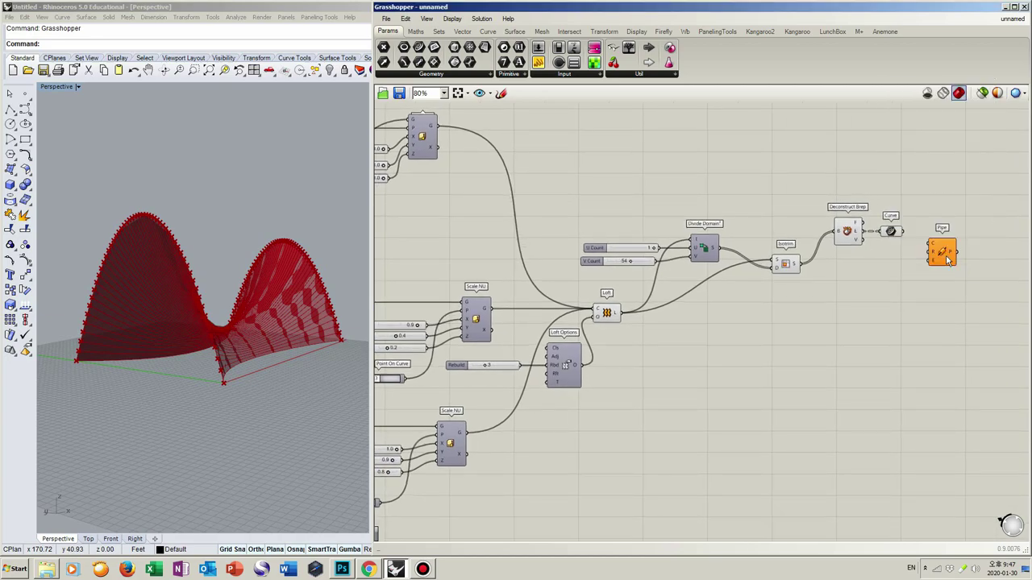
{"action": "mouse_move", "coordinate": [903, 231]}
{"action": "left_mouse_down"}
{"action": "mouse_move", "coordinate": [929, 247]}
{"action": "mouse_move", "coordinate": [980, 242]}
{"action": "left_mouse_up"}
- Create a number slider set to 0.03 and connect it to Pipe's Radius input
{"action": "double_click", "coordinate": [903, 256]}
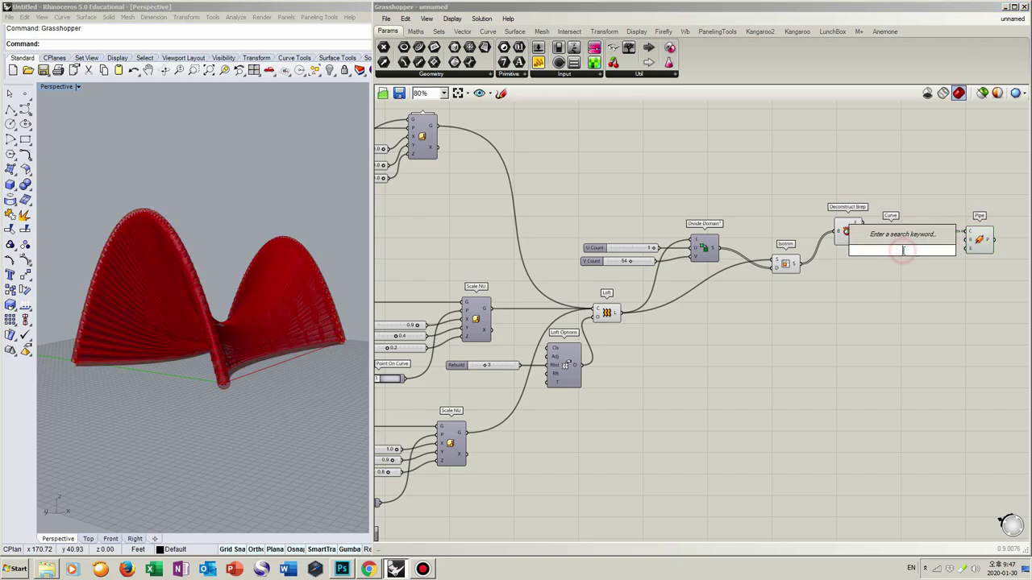
{"action": "type", "text": "0.0"}
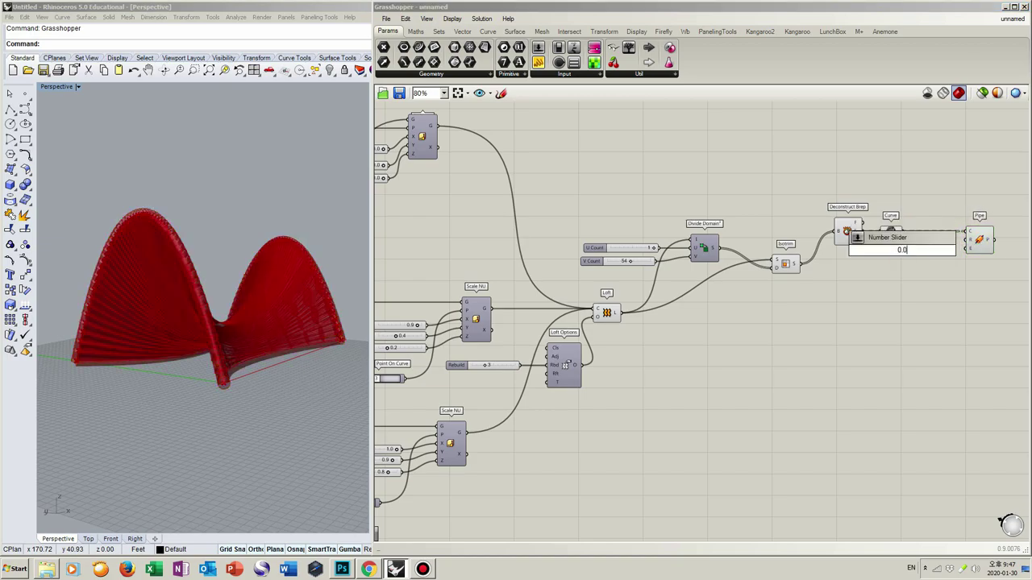
{"action": "type", "text": "3"}
{"action": "key", "text": "Return"}
{"action": "left_click_drag", "start_coordinate": [968, 246], "coordinate": [940, 252]}
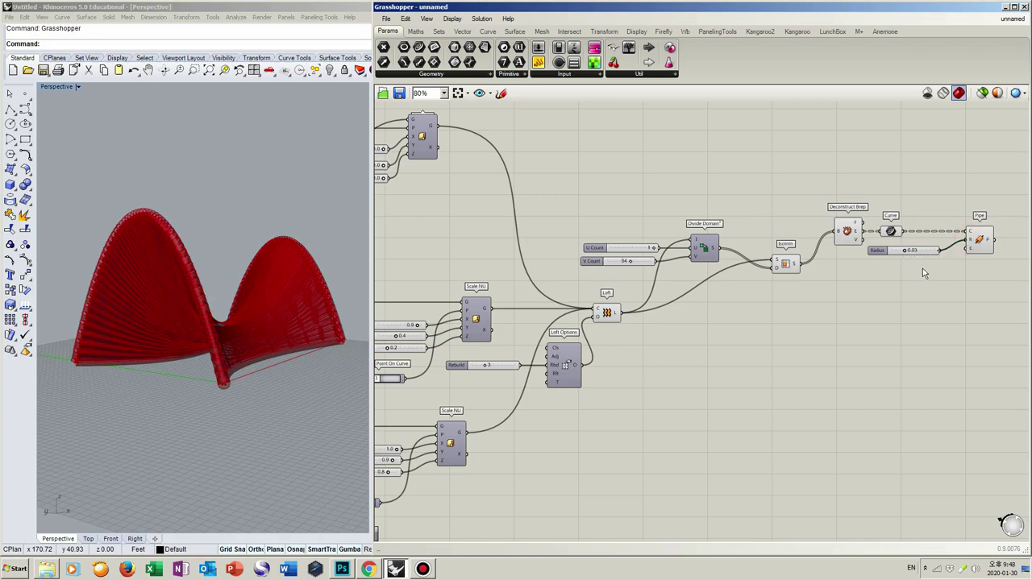
- Create a number slider set to 2 and connect it to Pipe's Caps input
{"action": "double_click", "coordinate": [913, 251]}
{"action": "type", "text": "2"}
{"action": "key", "text": "Return"}
{"action": "left_click_drag", "start_coordinate": [965, 248], "coordinate": [917, 268]}
{"action": "left_click", "coordinate": [937, 287]}
- Turn off the preview of Isotrim, Deconstruct Brep and Curve, and inspect the piped strip edges
{"action": "left_click_drag", "start_coordinate": [931, 327], "coordinate": [641, 177]}
{"action": "middle_click", "coordinate": [707, 247]}
{"action": "left_click", "coordinate": [740, 210]}
{"action": "left_click", "coordinate": [763, 296]}
{"action": "right_click", "coordinate": [223, 337]}
{"action": "scroll", "coordinate": [211, 355], "scroll_direction": "up", "scroll_amount": 5}
{"action": "right_click_drag", "start_coordinate": [201, 367], "coordinate": [258, 411]}
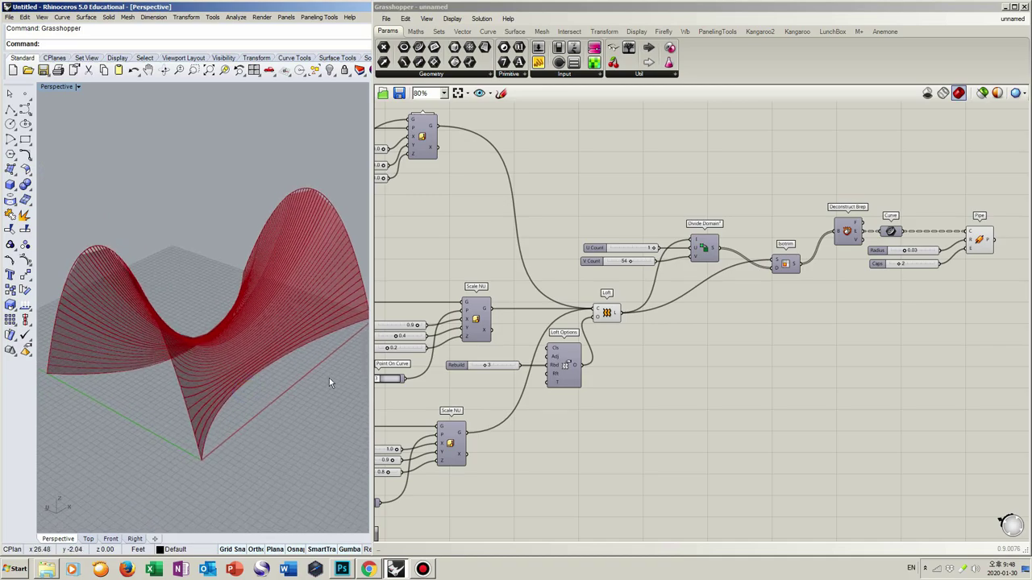
- Add a second Isotrim component below the first and connect the Loft surface to its S input
{"action": "right_click_drag", "start_coordinate": [721, 373], "coordinate": [625, 270]}
{"action": "double_click", "coordinate": [677, 295]}
{"action": "type", "text": "isotrim"}
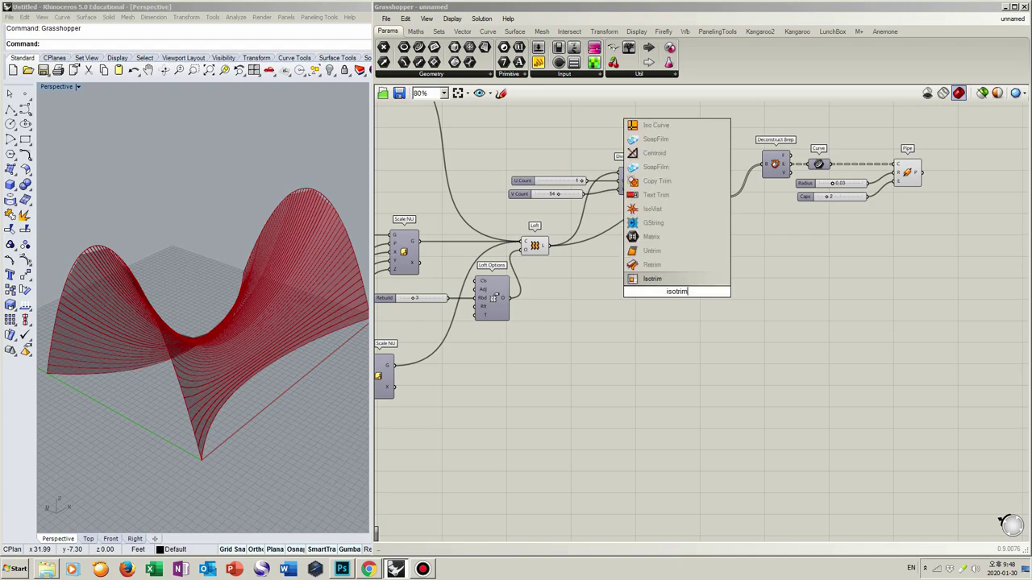
{"action": "key", "text": "Return"}
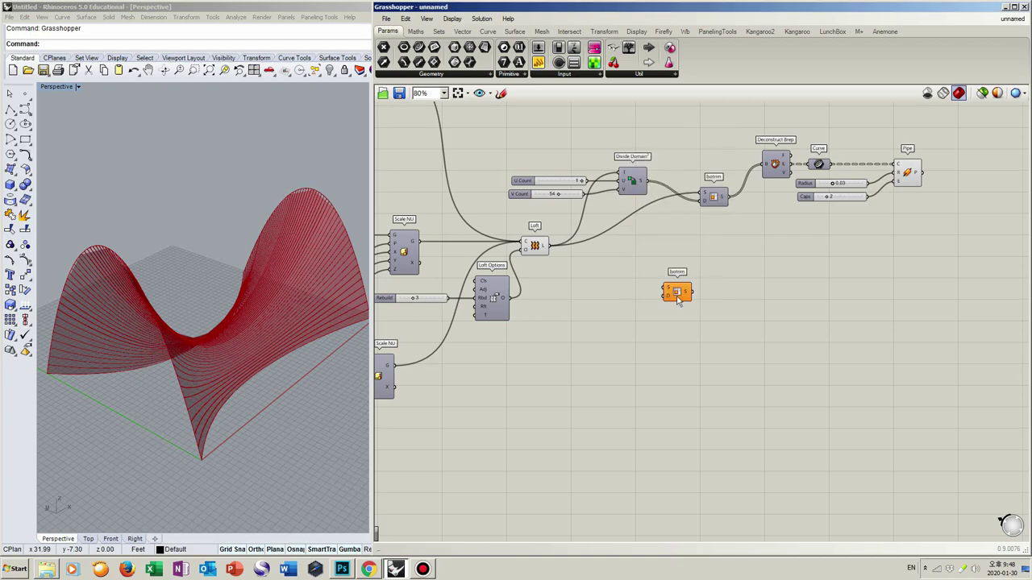
{"action": "left_click_drag", "start_coordinate": [550, 245], "coordinate": [710, 282]}
- Add another Divide Domain², feed it the Loft surface, and connect its segments to the second Isotrim's D input
{"action": "double_click", "coordinate": [669, 300]}
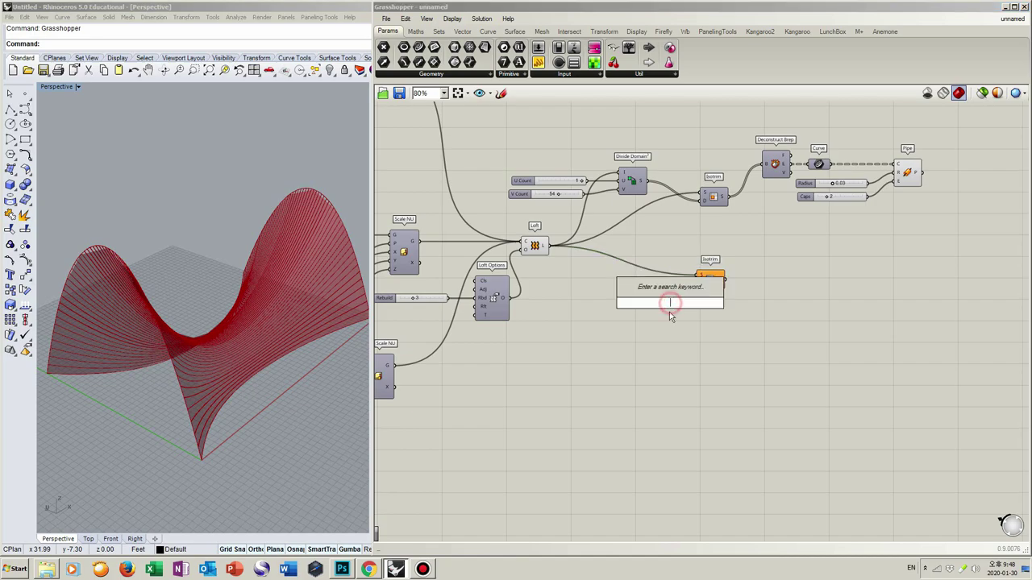
{"action": "type", "text": "divide"}
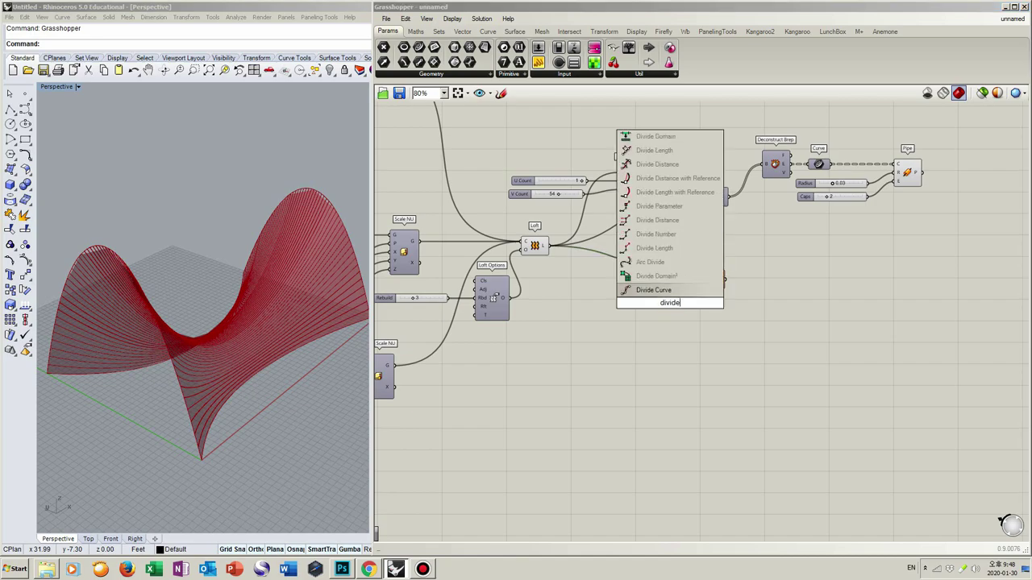
{"action": "left_click", "coordinate": [659, 276]}
{"action": "left_click_drag", "start_coordinate": [551, 245], "coordinate": [650, 310]}
{"action": "left_click_drag", "start_coordinate": [698, 278], "coordinate": [656, 312]}
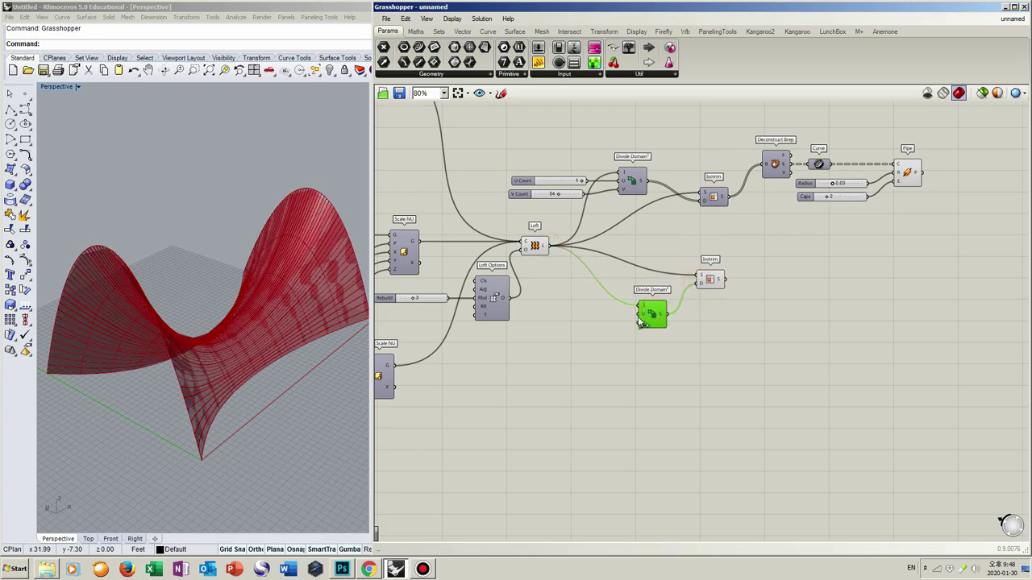
- Create number sliders set to 200 and 1 and connect them to the second Divide Domain²'s U Count and V Count inputs
{"action": "double_click", "coordinate": [593, 328]}
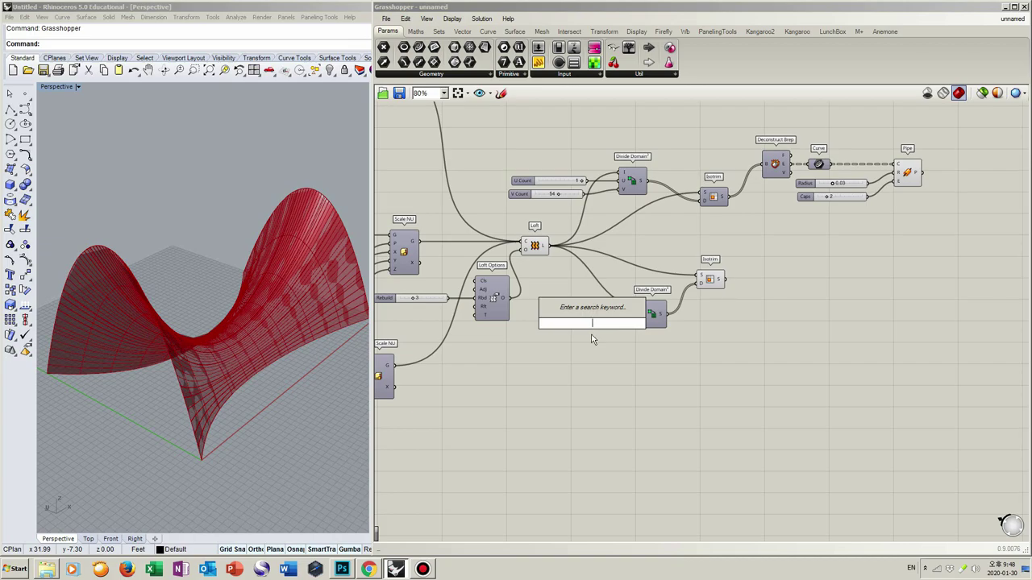
{"action": "type", "text": "2"}
{"action": "key", "text": "Return"}
{"action": "left_click_drag", "start_coordinate": [639, 314], "coordinate": [594, 341]}
{"action": "double_click", "coordinate": [607, 339]}
{"action": "type", "text": "1"}
{"action": "key", "text": "Return"}
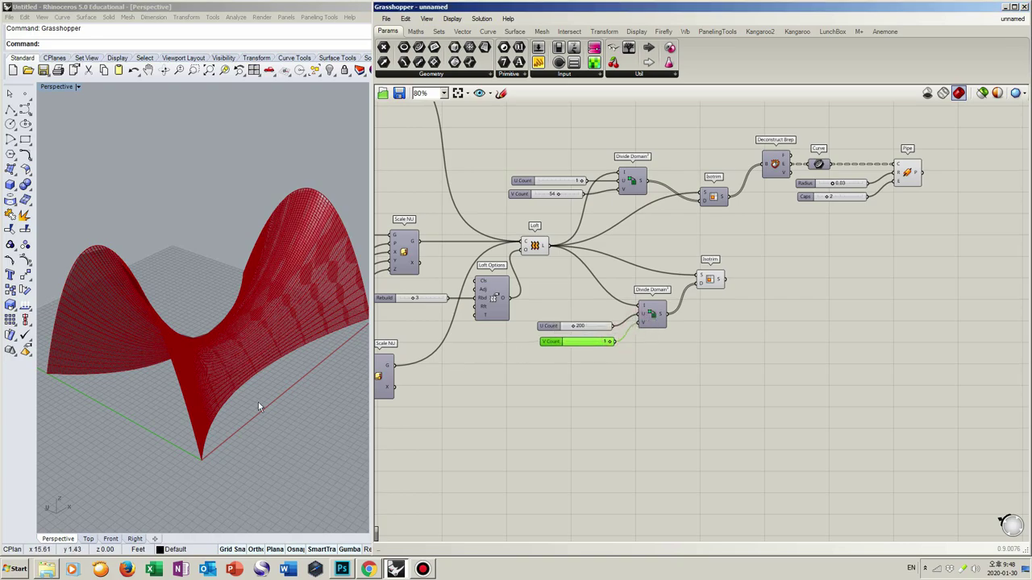
- Set the second Divide Domain²'s U Count slider to 88 and inspect the resulting strips
{"action": "scroll", "coordinate": [271, 405], "scroll_direction": "up", "scroll_amount": 10}
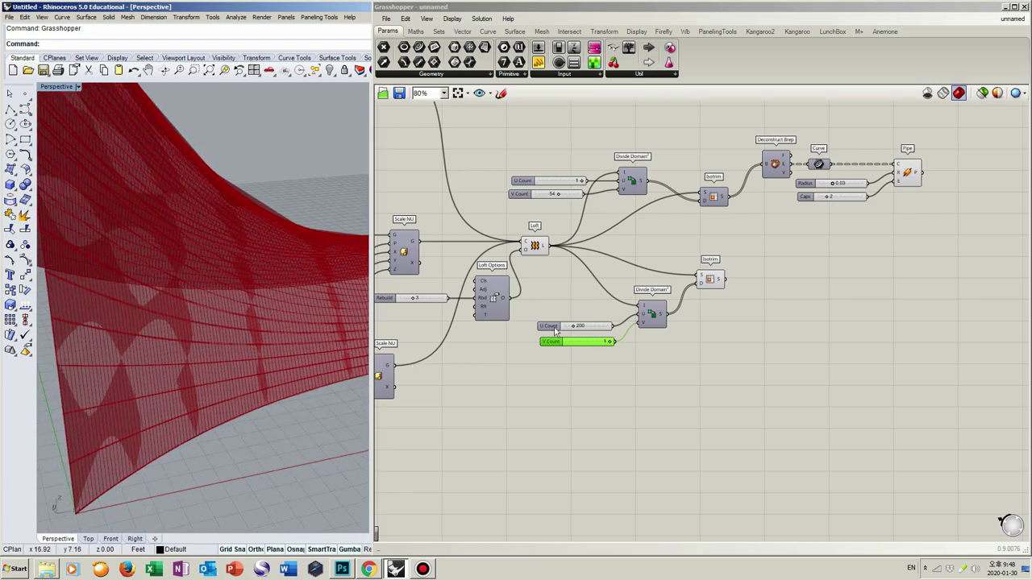
{"action": "left_click_drag", "start_coordinate": [573, 329], "coordinate": [568, 331]}
{"action": "scroll", "coordinate": [300, 370], "scroll_direction": "down", "scroll_amount": 10}
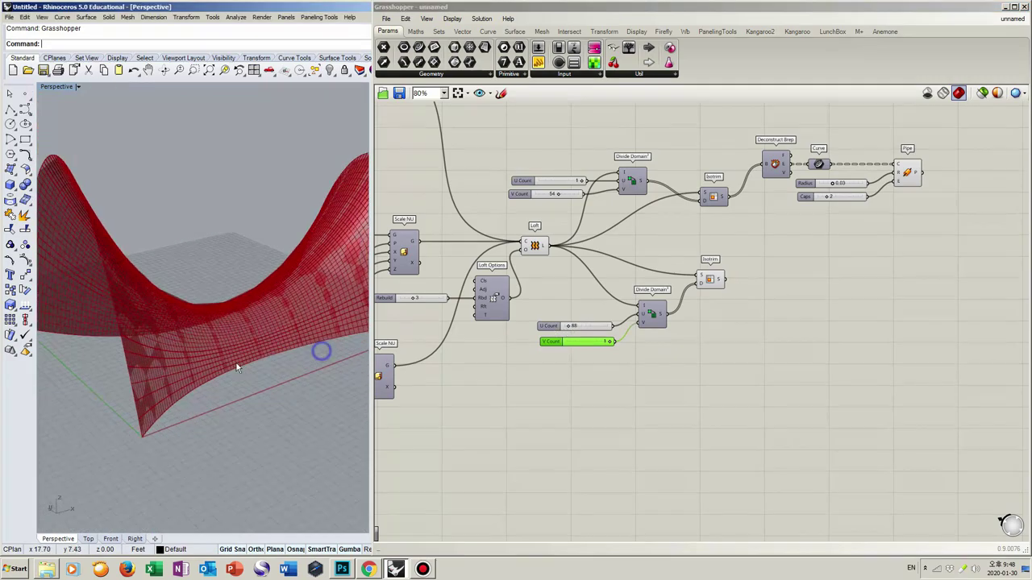
{"action": "right_click_drag", "start_coordinate": [297, 359], "coordinate": [365, 364]}
- Add a third Divide Domain² component and connect the second Isotrim's output to its I input
{"action": "double_click", "coordinate": [711, 355]}
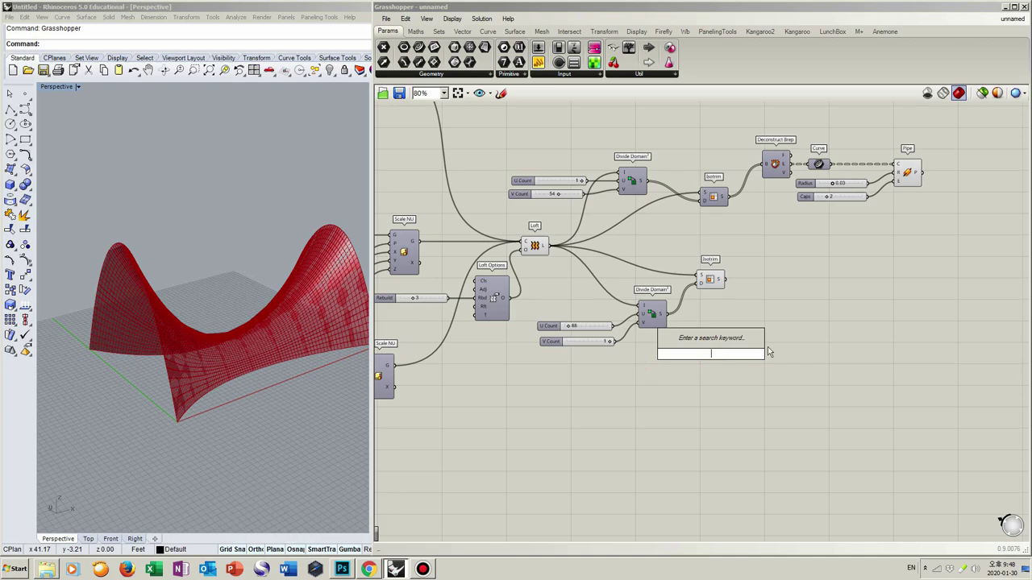
{"action": "type", "text": "divi"}
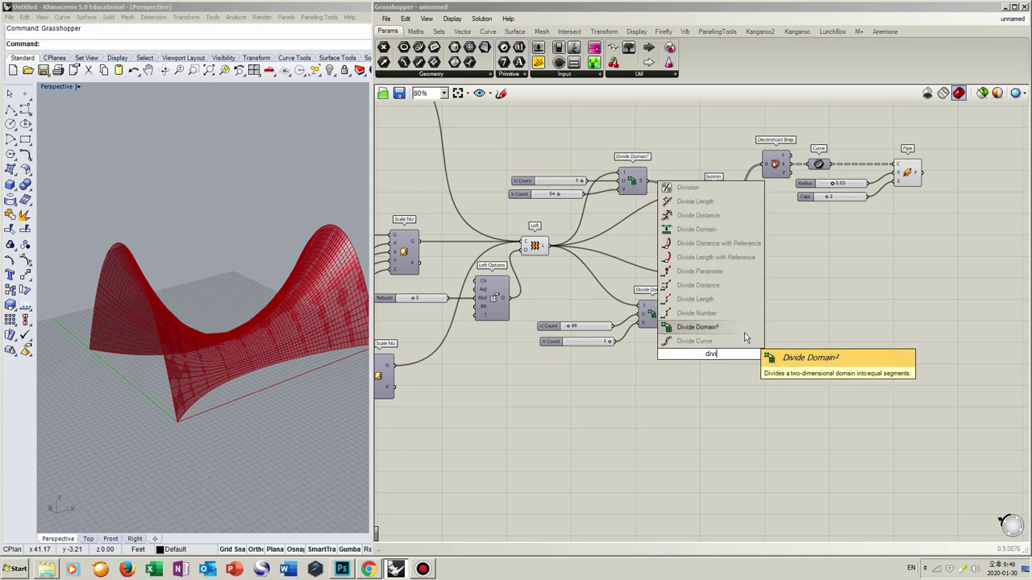
{"action": "left_click", "coordinate": [745, 332]}
{"action": "left_click_drag", "start_coordinate": [696, 328], "coordinate": [772, 313]}
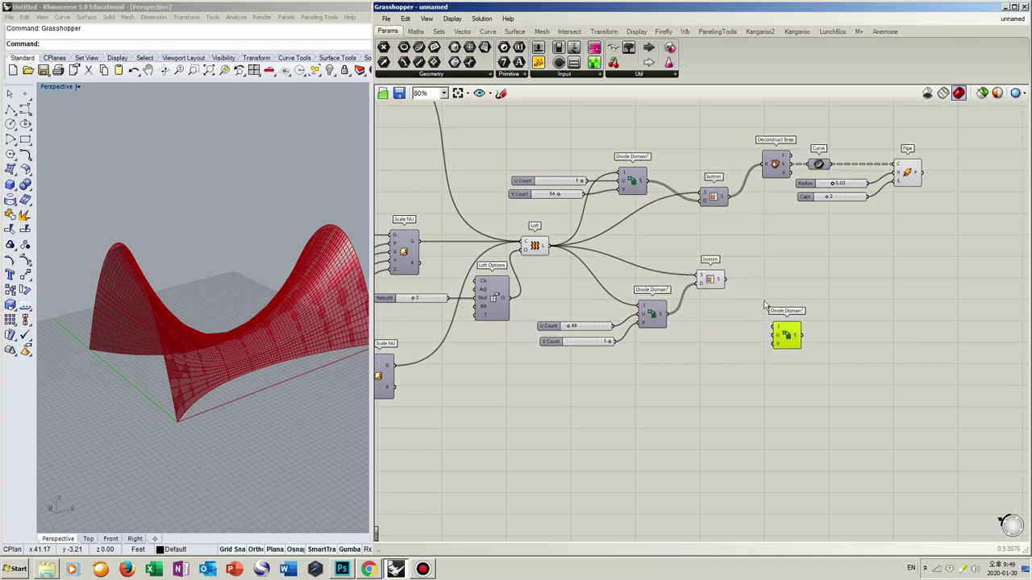
{"action": "left_click_drag", "start_coordinate": [726, 280], "coordinate": [773, 325]}
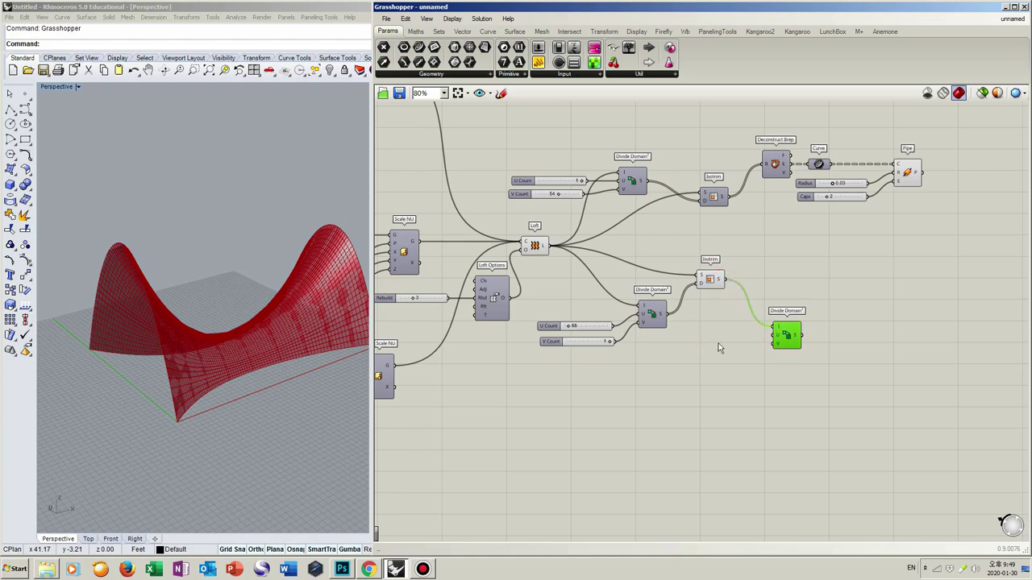
- Create a number slider set to 1 and connect it to the third Divide Domain²'s U Count input
{"action": "double_click", "coordinate": [718, 343]}
{"action": "type", "text": "1"}
{"action": "key", "text": "Return"}
{"action": "left_click_drag", "start_coordinate": [773, 336], "coordinate": [722, 340]}
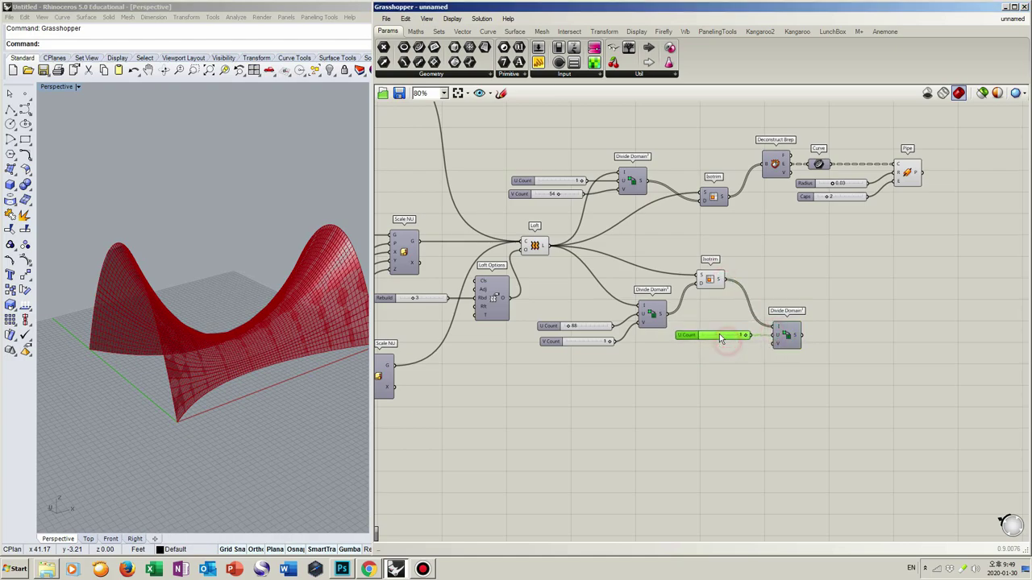
- Add a Random component, connect its output to the third Divide Domain²'s V Count, and link the 88 U Count slider to its N input
{"action": "double_click", "coordinate": [706, 374]}
{"action": "type", "text": "rando"}
{"action": "key", "text": "Up"}
{"action": "key", "text": "Return"}
{"action": "left_click_drag", "start_coordinate": [776, 346], "coordinate": [717, 379]}
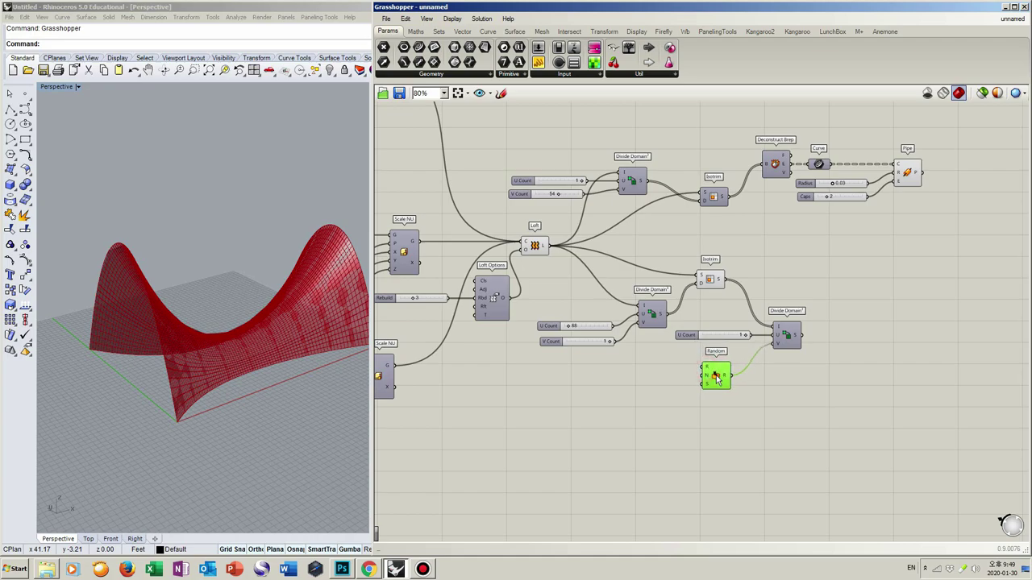
{"action": "left_click_drag", "start_coordinate": [613, 326], "coordinate": [698, 381]}
- Add a Construct Domain component and connect its output to Random's R input
{"action": "double_click", "coordinate": [637, 381]}
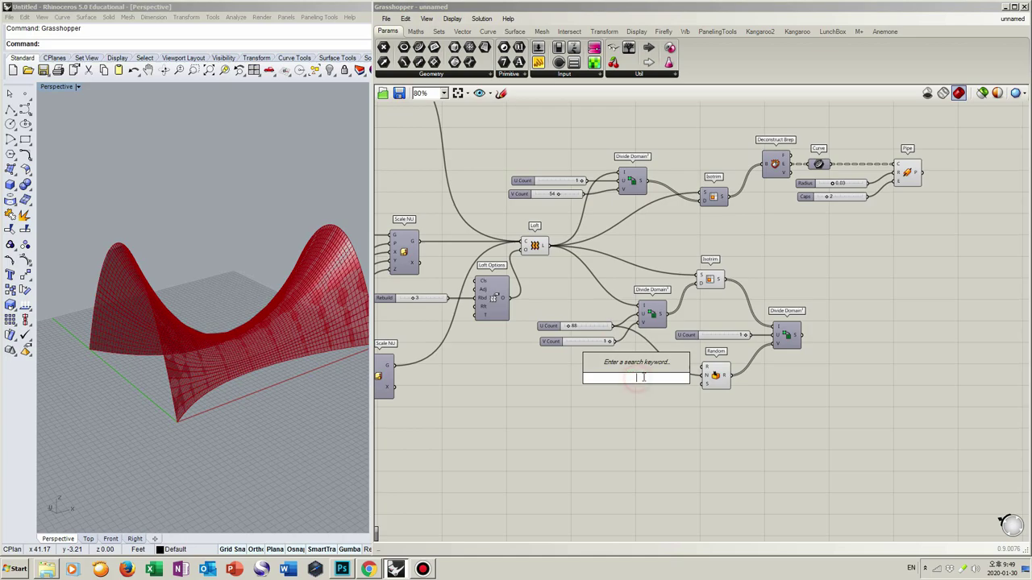
{"action": "type", "text": "construc"}
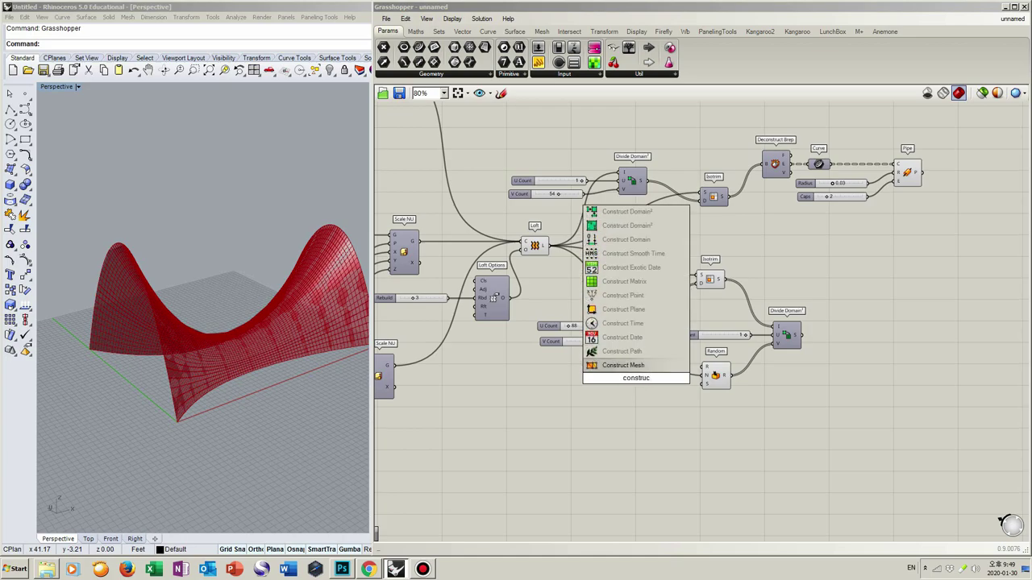
{"action": "type", "text": "t do"}
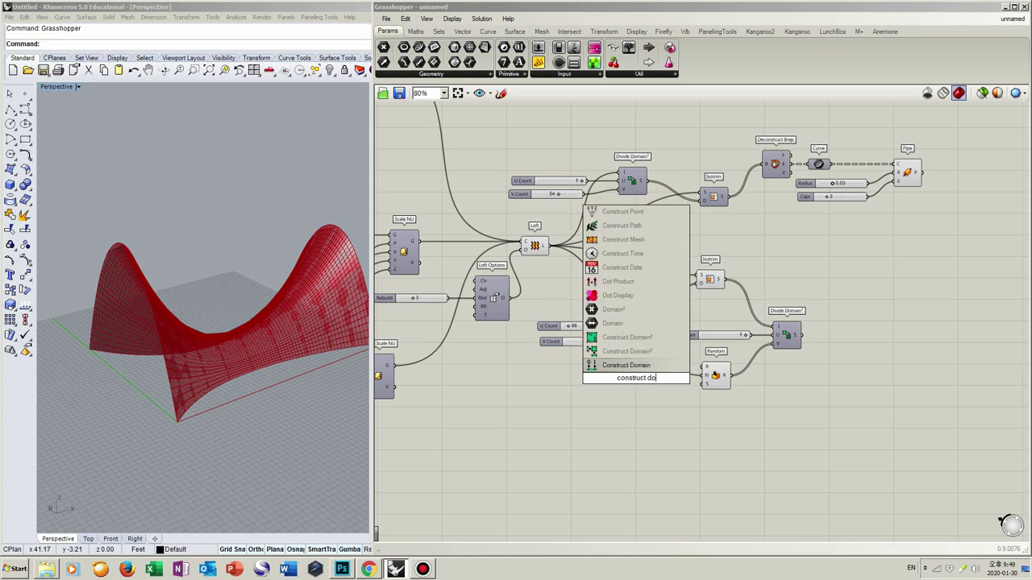
{"action": "key", "text": "Return"}
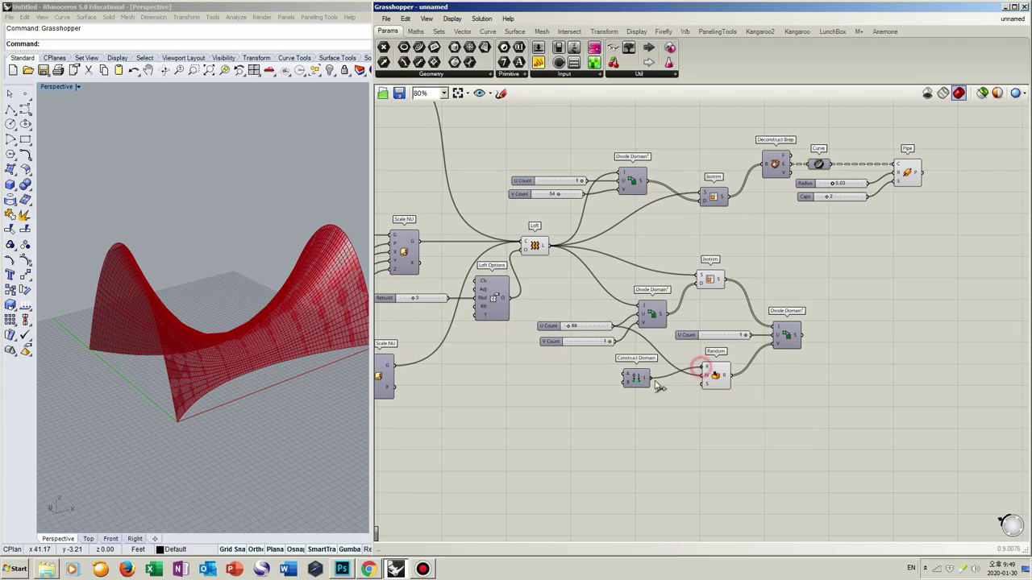
{"action": "left_click_drag", "start_coordinate": [639, 384], "coordinate": [648, 391]}
{"action": "left_click", "coordinate": [611, 385]}
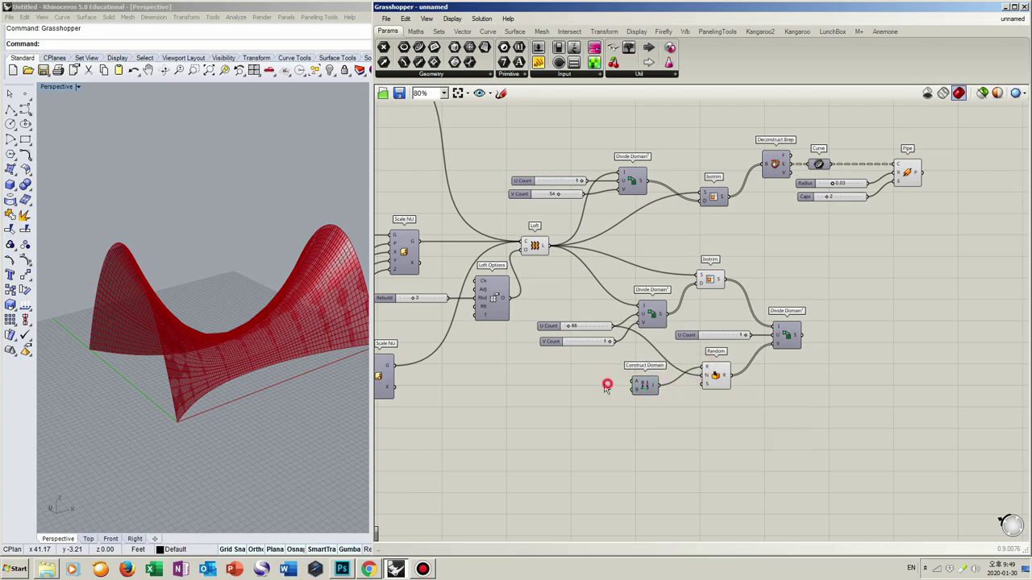
- Create number sliders set to 5 and 15 and connect them to Construct Domain's start and end inputs
{"action": "double_click", "coordinate": [576, 376]}
{"action": "type", "text": "5"}
{"action": "key", "text": "Return"}
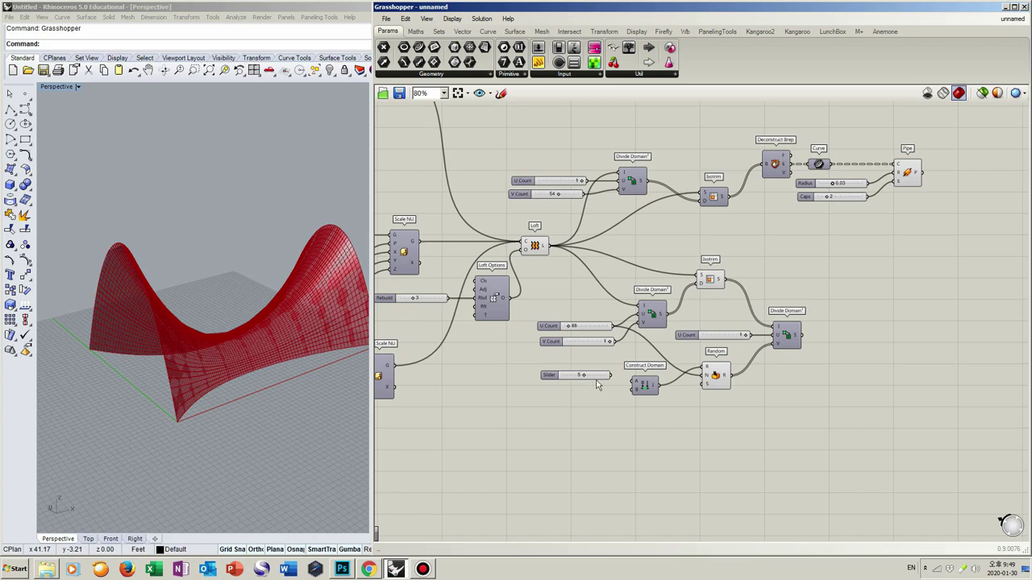
{"action": "left_click_drag", "start_coordinate": [614, 377], "coordinate": [633, 380]}
{"action": "double_click", "coordinate": [597, 397]}
{"action": "type", "text": "15"}
{"action": "key", "text": "Return"}
{"action": "left_click_drag", "start_coordinate": [632, 396], "coordinate": [561, 311]}
{"action": "left_click", "coordinate": [575, 311]}
{"action": "left_click", "coordinate": [644, 419]}
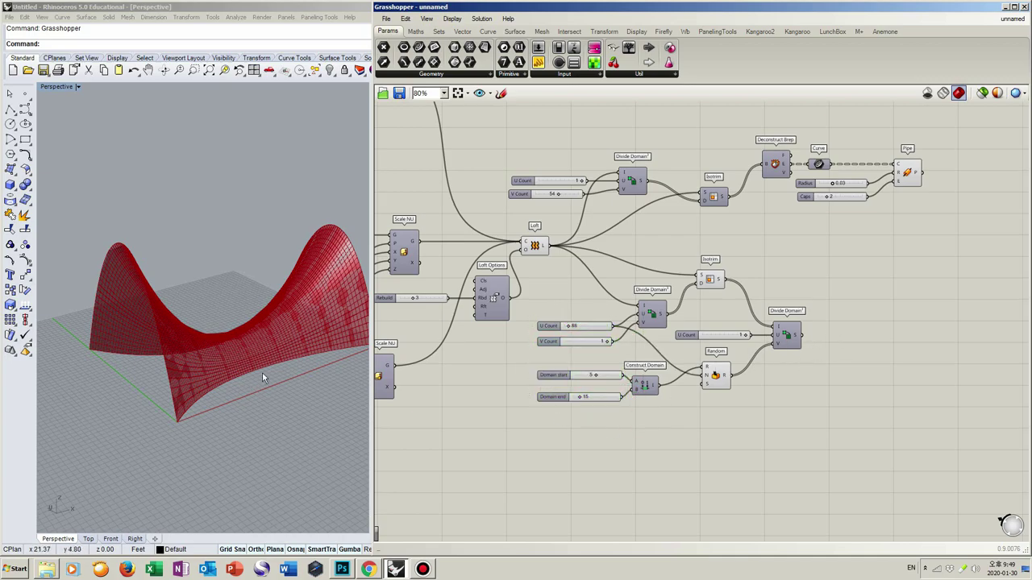
- Add a third Isotrim fed by the second Isotrim's surfaces and the third Divide Domain²'s segments, and graft its surface input
{"action": "double_click", "coordinate": [829, 290]}
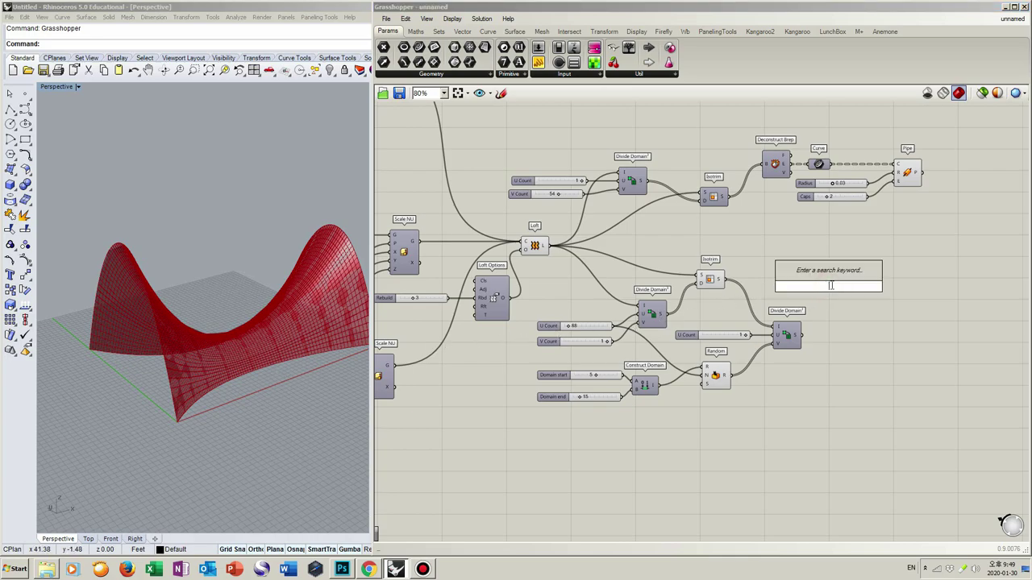
{"action": "type", "text": "isotrim"}
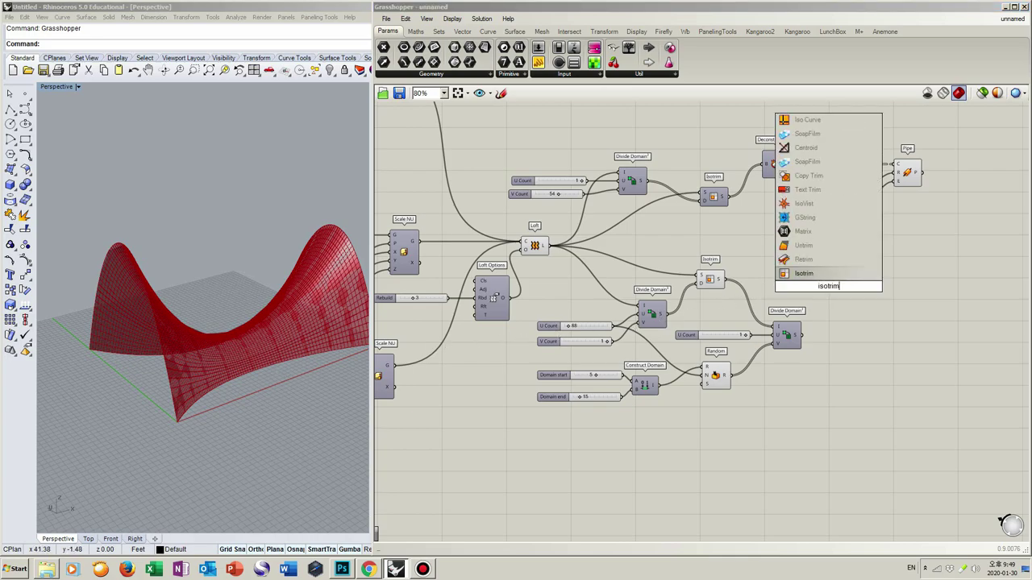
{"action": "key", "text": "Return"}
{"action": "left_click_drag", "start_coordinate": [723, 281], "coordinate": [800, 334]}
{"action": "left_click", "coordinate": [833, 287]}
{"action": "right_click", "coordinate": [832, 283]}
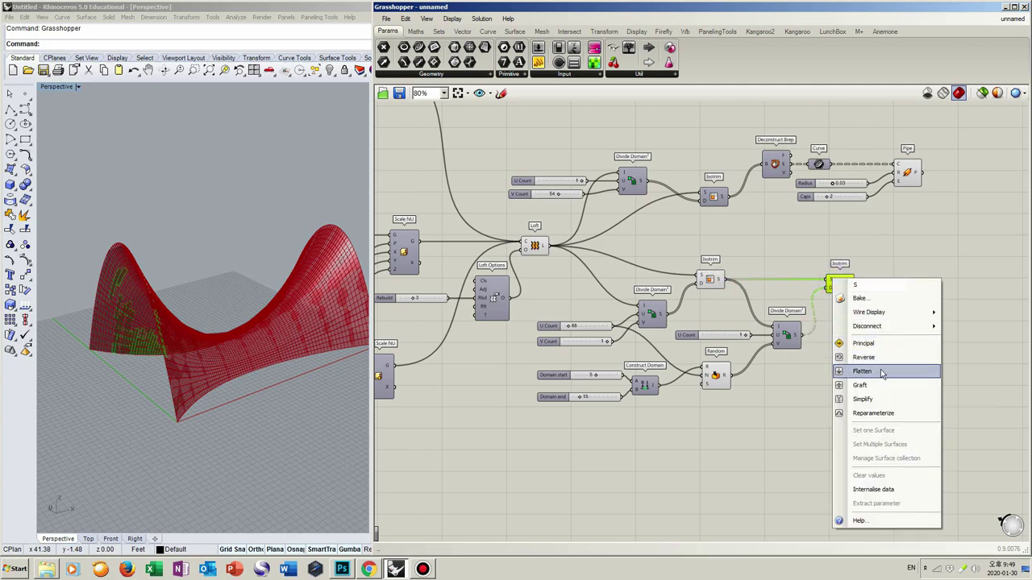
{"action": "left_click", "coordinate": [858, 386]}
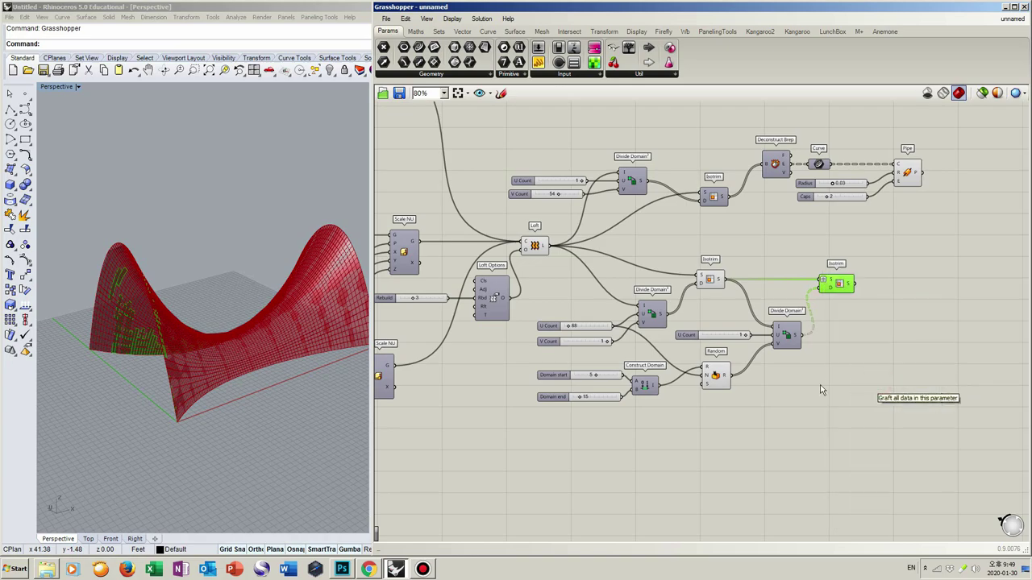
- Hide the preview of the Loft, the second Isotrim and their neighbouring components, and check the panels of the newest Isotrim
{"action": "scroll", "coordinate": [196, 372], "scroll_direction": "up", "scroll_amount": 10}
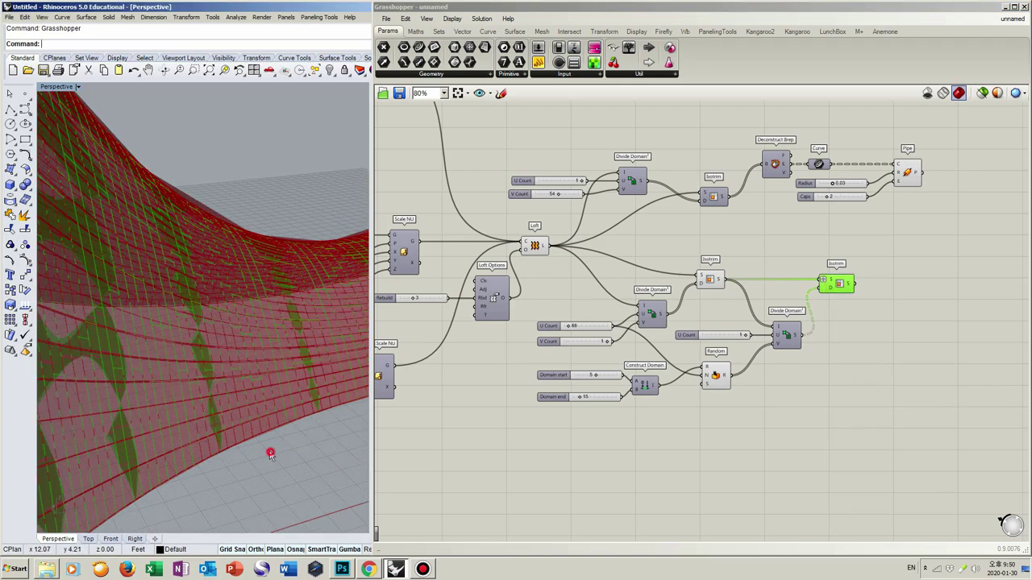
{"action": "left_click", "coordinate": [783, 419]}
{"action": "left_click_drag", "start_coordinate": [783, 419], "coordinate": [473, 241]}
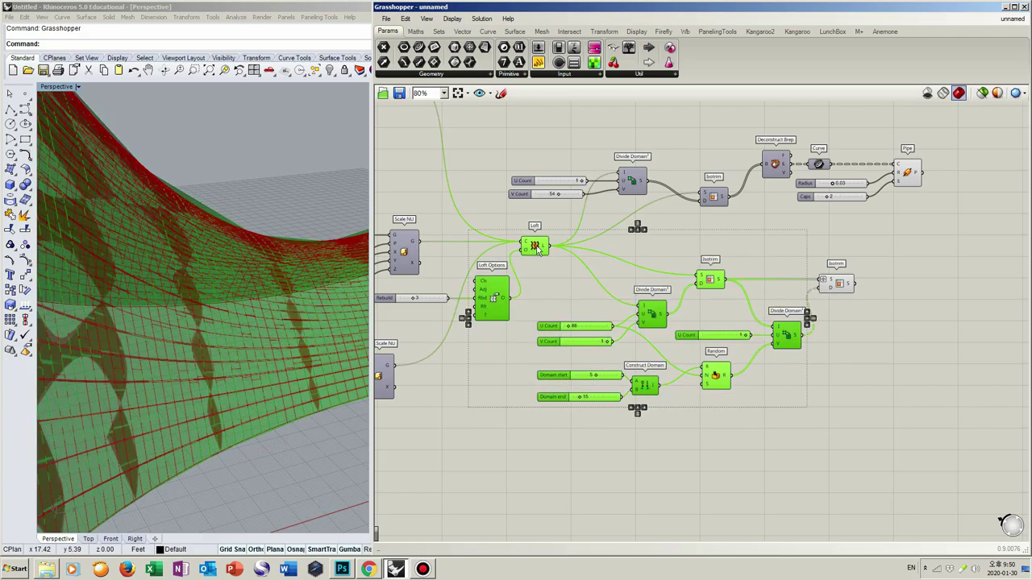
{"action": "middle_click", "coordinate": [537, 246]}
{"action": "left_click", "coordinate": [575, 216]}
{"action": "left_click", "coordinate": [685, 258]}
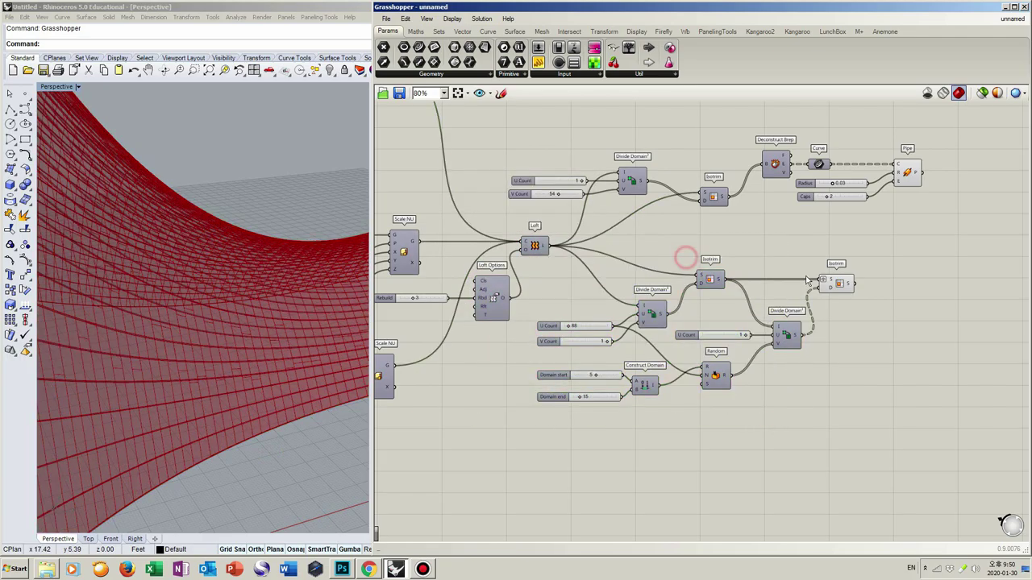
{"action": "left_click", "coordinate": [840, 286]}
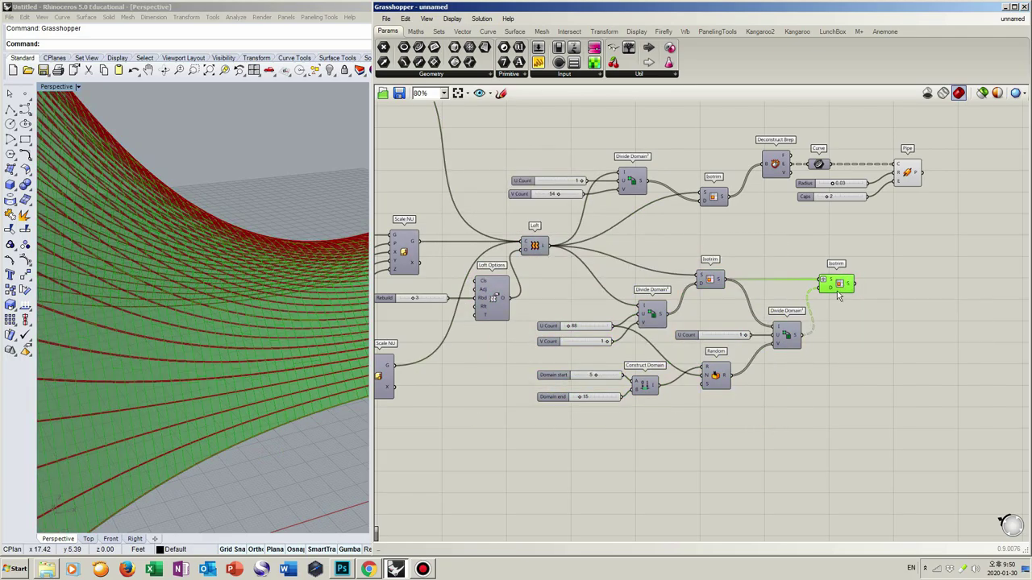
{"action": "left_click", "coordinate": [898, 329]}
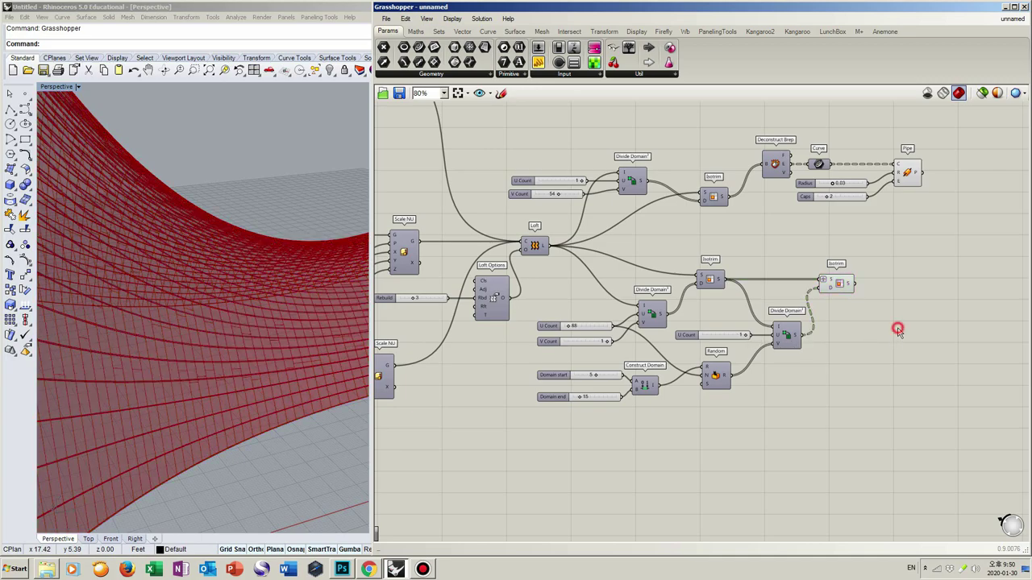
- Add a Random Reduce component, flatten the third Isotrim's surface output, and connect it to Random Reduce's list input
{"action": "double_click", "coordinate": [931, 300]}
{"action": "type", "text": "random re"}
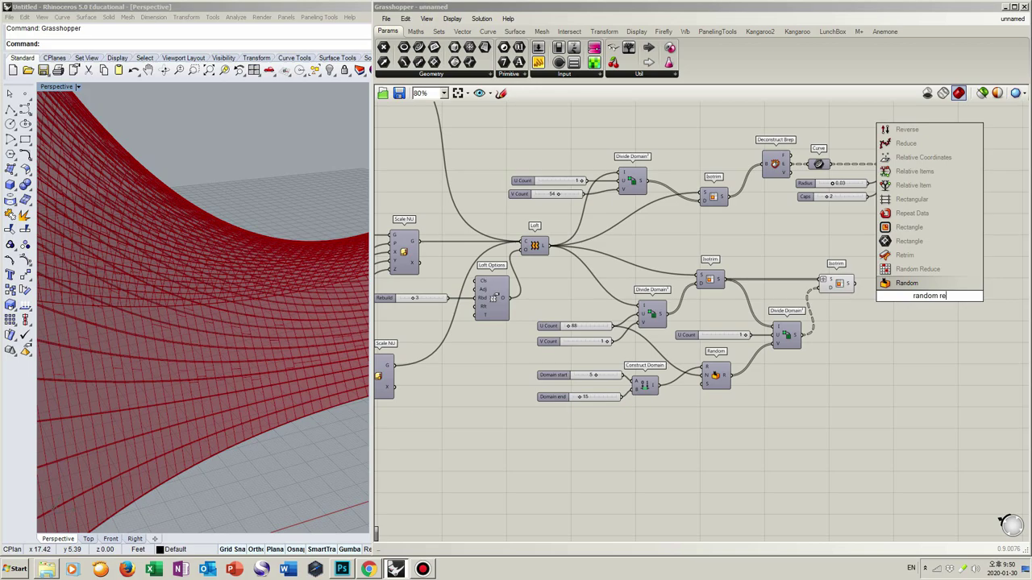
{"action": "key", "text": "Up"}
{"action": "key", "text": "Up"}
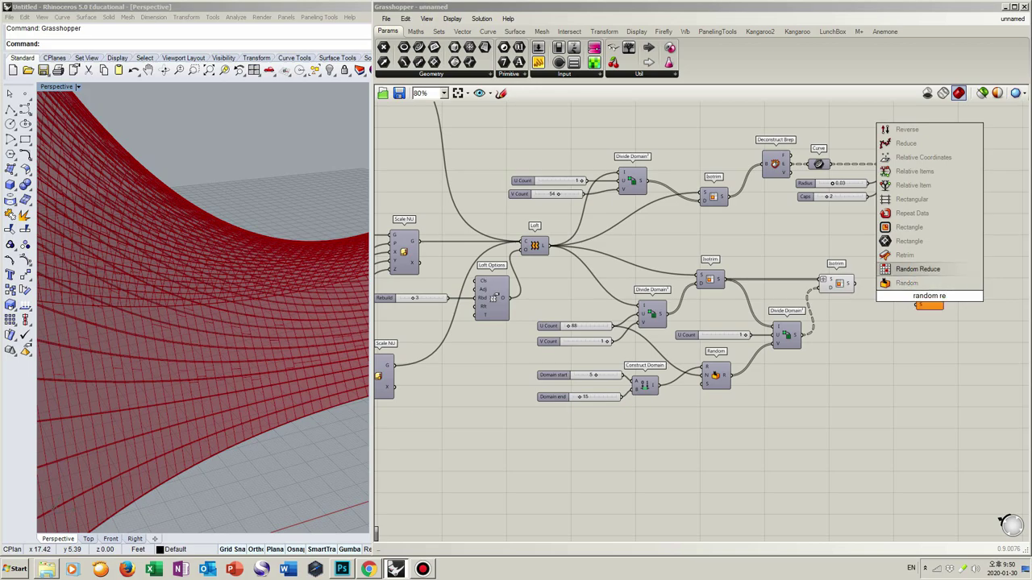
{"action": "key", "text": "Return"}
{"action": "right_click", "coordinate": [850, 287]}
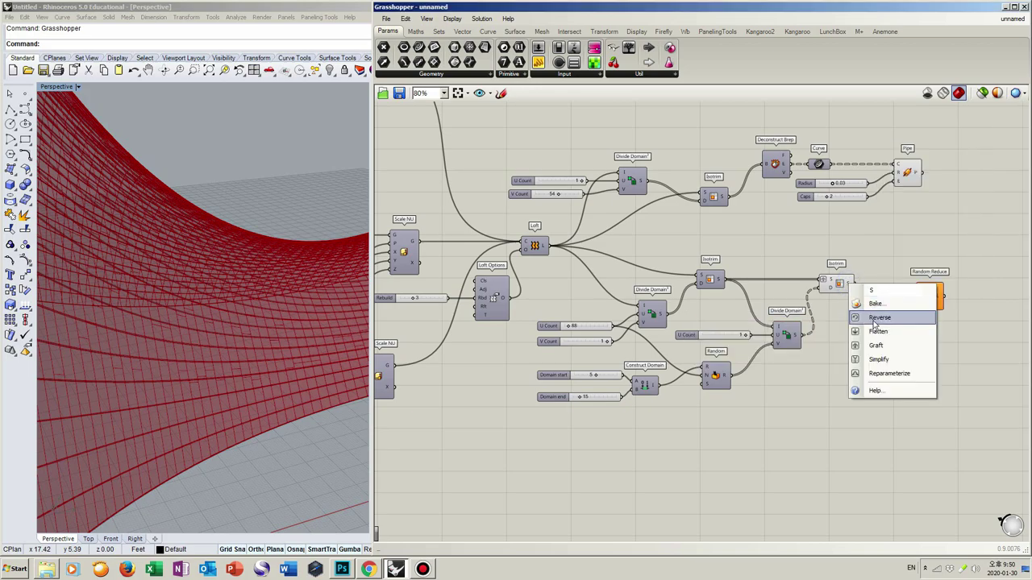
{"action": "left_click", "coordinate": [882, 334]}
{"action": "left_click_drag", "start_coordinate": [859, 283], "coordinate": [930, 293]}
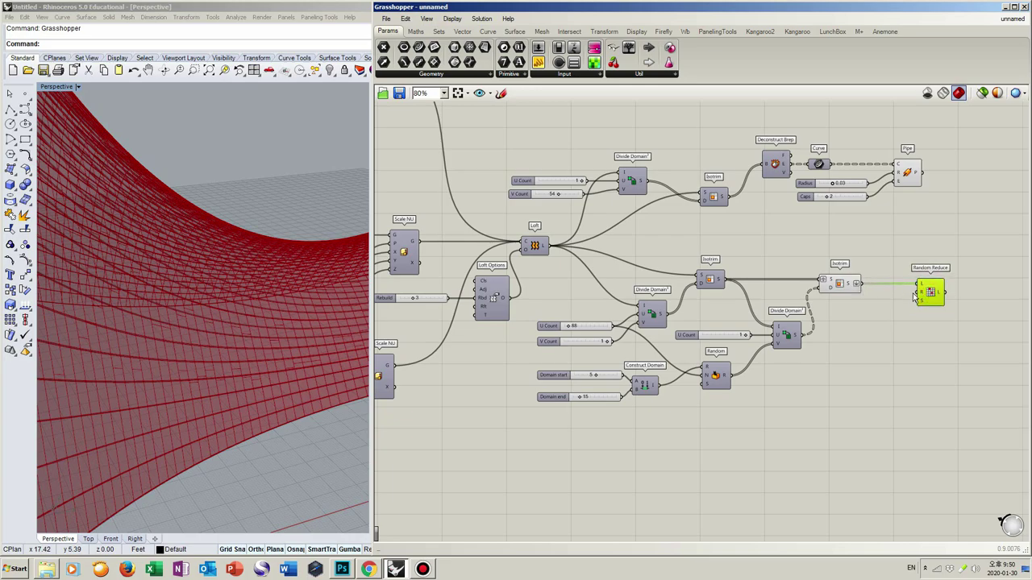
- Create a number slider set to 500 and connect it to Random Reduce's reduction input
{"action": "double_click", "coordinate": [879, 314]}
{"action": "type", "text": "500"}
{"action": "key", "text": "Return"}
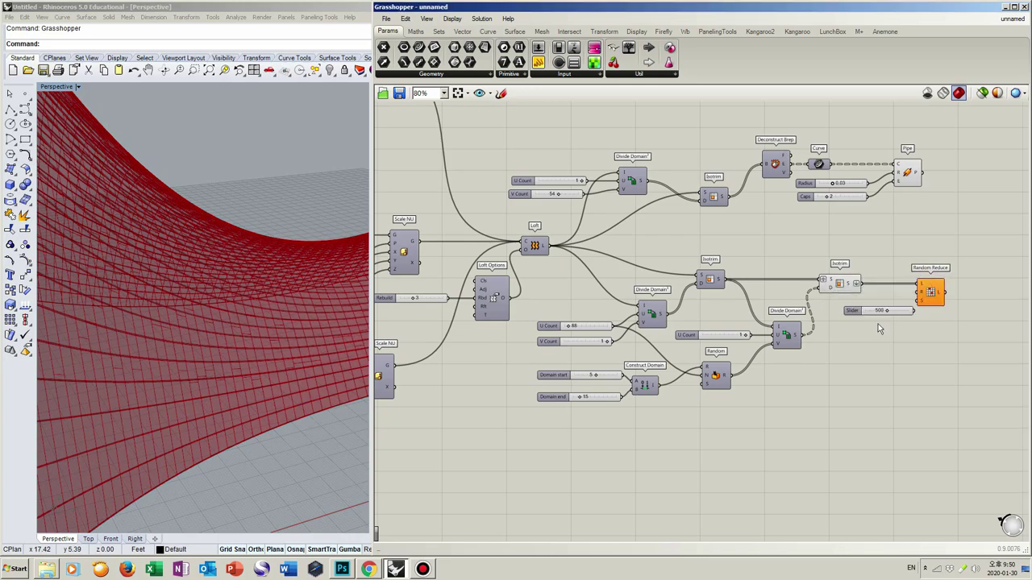
{"action": "left_click_drag", "start_coordinate": [917, 294], "coordinate": [894, 315]}
- Hide the preview of the third Isotrim so only the reduced panels are drawn
{"action": "left_click_drag", "start_coordinate": [883, 352], "coordinate": [776, 278]}
{"action": "middle_click", "coordinate": [851, 282]}
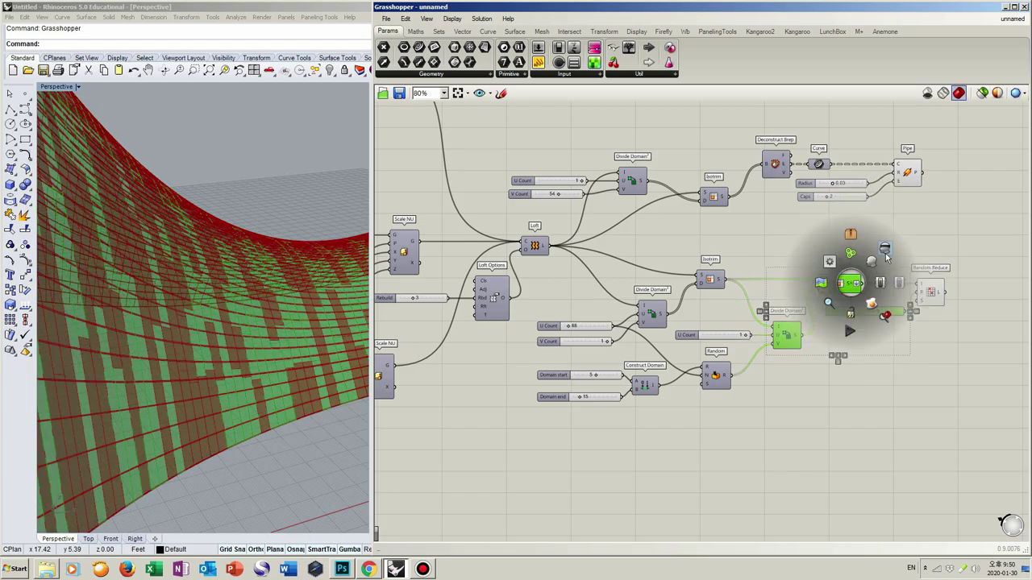
{"action": "left_click", "coordinate": [885, 255]}
{"action": "mouse_move", "coordinate": [258, 346]}
{"action": "right_mouse_down"}
{"action": "mouse_move", "coordinate": [230, 350]}
{"action": "mouse_move", "coordinate": [286, 349]}
{"action": "mouse_move", "coordinate": [247, 355]}
{"action": "right_mouse_up"}
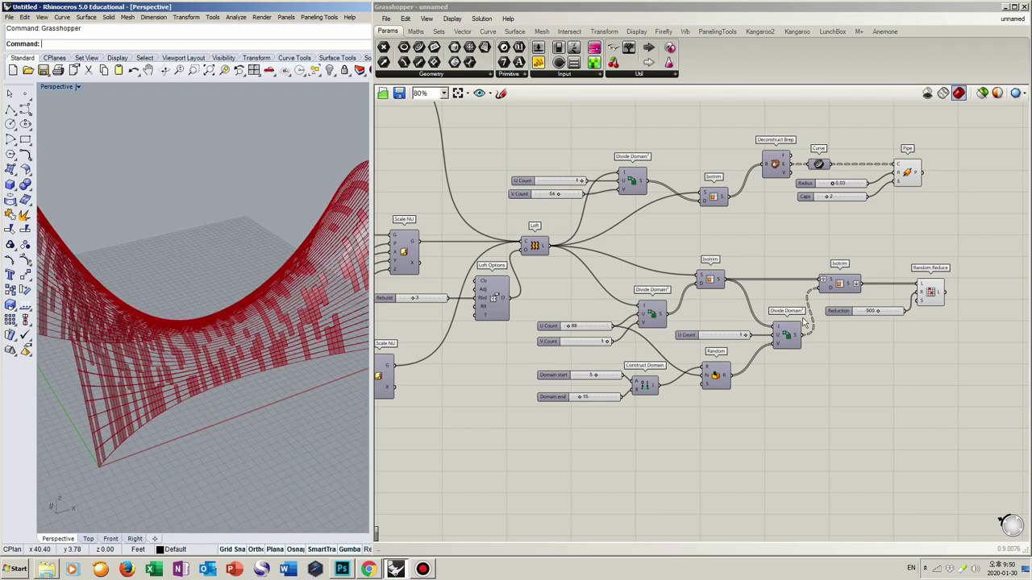
- Set the Reduction slider to 213 and view the reduced panels on the whole surface
{"action": "left_click_drag", "start_coordinate": [881, 313], "coordinate": [868, 315]}
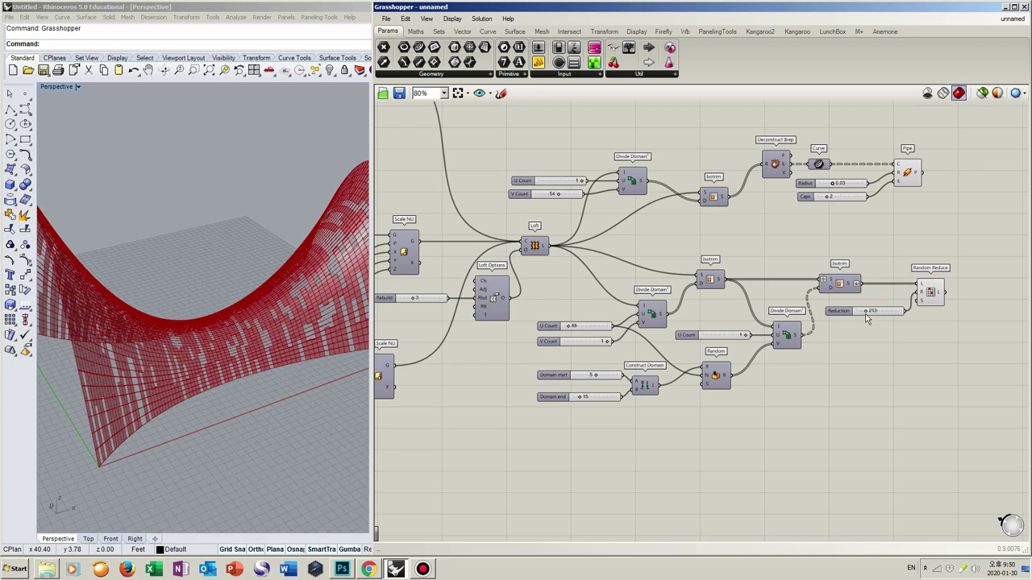
{"action": "right_click_drag", "start_coordinate": [929, 331], "coordinate": [855, 316]}
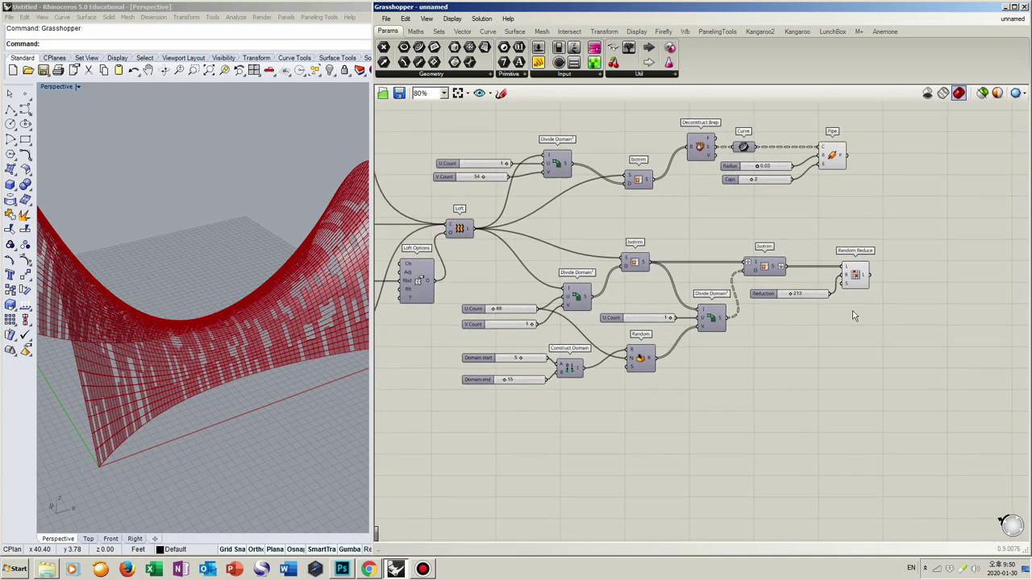
{"action": "right_click_drag", "start_coordinate": [925, 311], "coordinate": [866, 325]}
{"action": "right_click_drag", "start_coordinate": [258, 373], "coordinate": [345, 357]}
- Add two Deconstruct Brep components, each fed by Random Reduce's output
{"action": "right_click_drag", "start_coordinate": [872, 305], "coordinate": [767, 295]}
{"action": "double_click", "coordinate": [766, 295]}
{"action": "type", "text": "decons"}
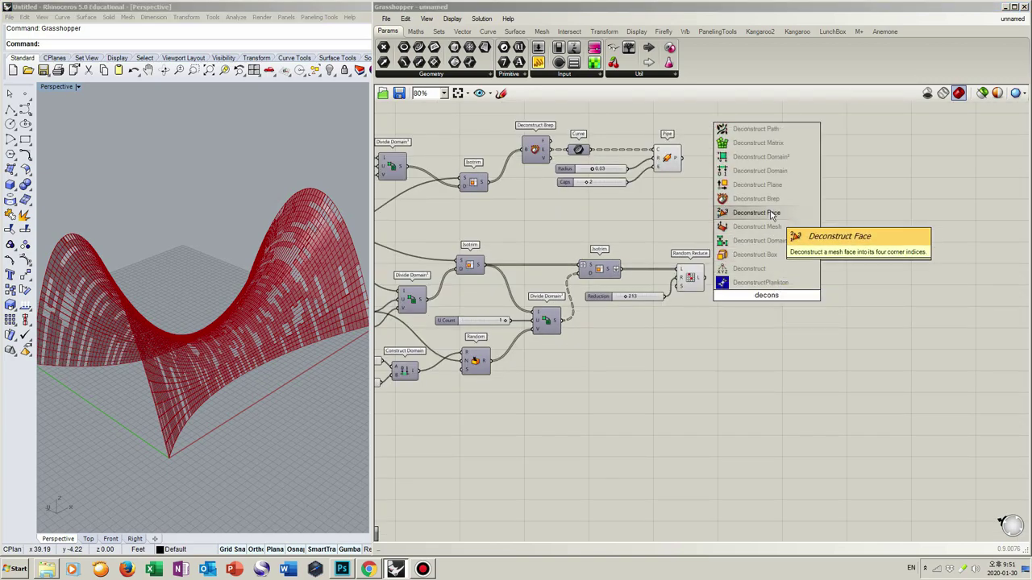
{"action": "left_click", "coordinate": [762, 198]}
{"action": "left_click_drag", "start_coordinate": [704, 278], "coordinate": [774, 369]}
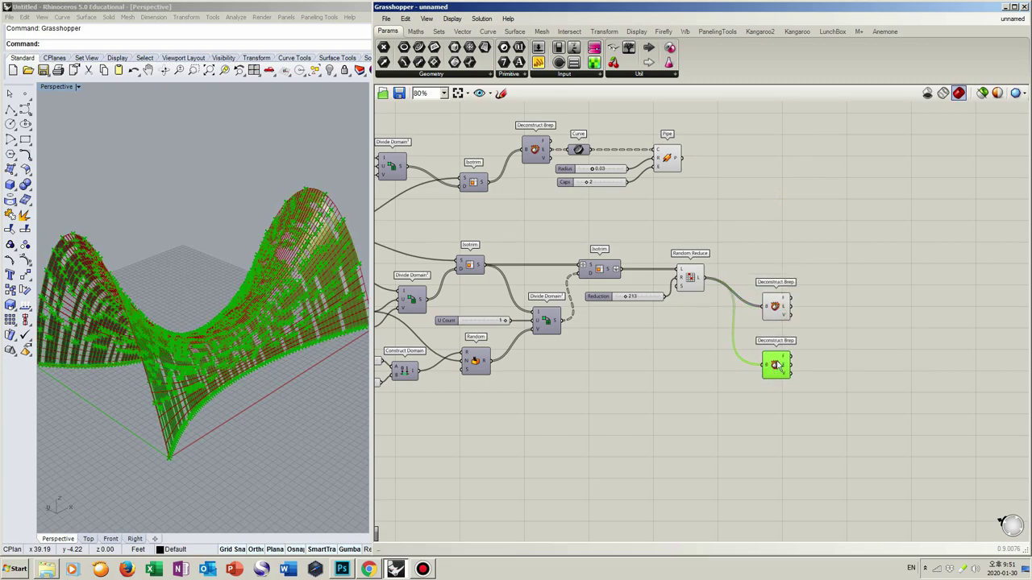
- Graft the edge outputs of both new Deconstruct Brep components
{"action": "right_click", "coordinate": [786, 311]}
{"action": "left_click", "coordinate": [811, 364]}
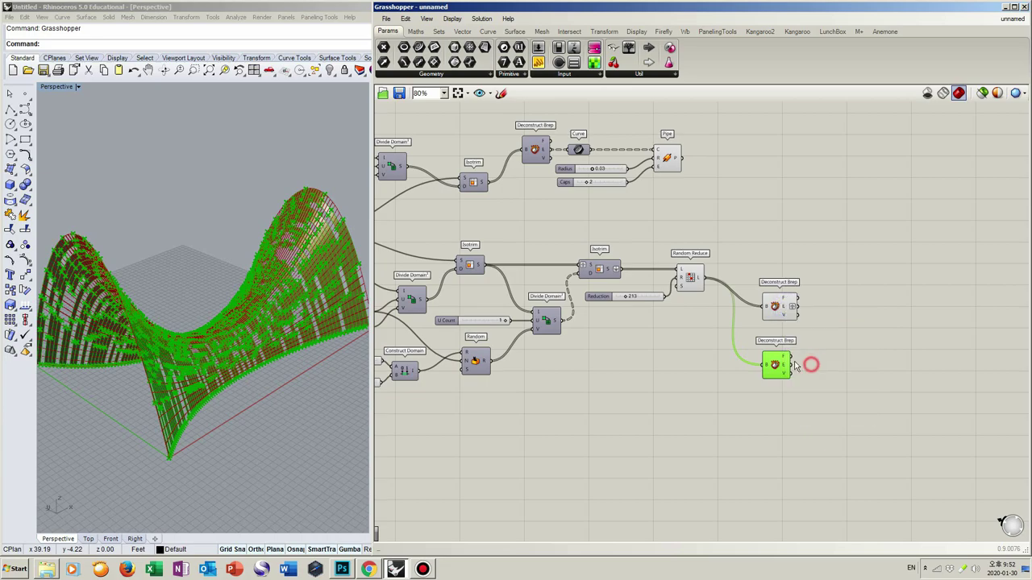
{"action": "right_click", "coordinate": [784, 368]}
{"action": "left_click", "coordinate": [815, 428]}
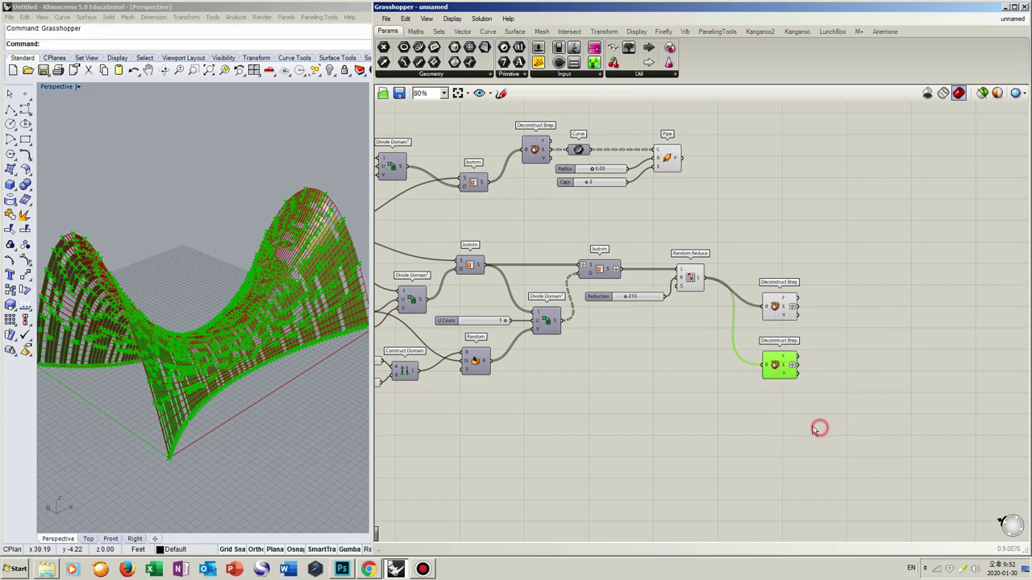
- Add a surface Offset component fed by Random Reduce's output and connect its result to the lower Deconstruct Brep
{"action": "double_click", "coordinate": [724, 403]}
{"action": "type", "text": "offse"}
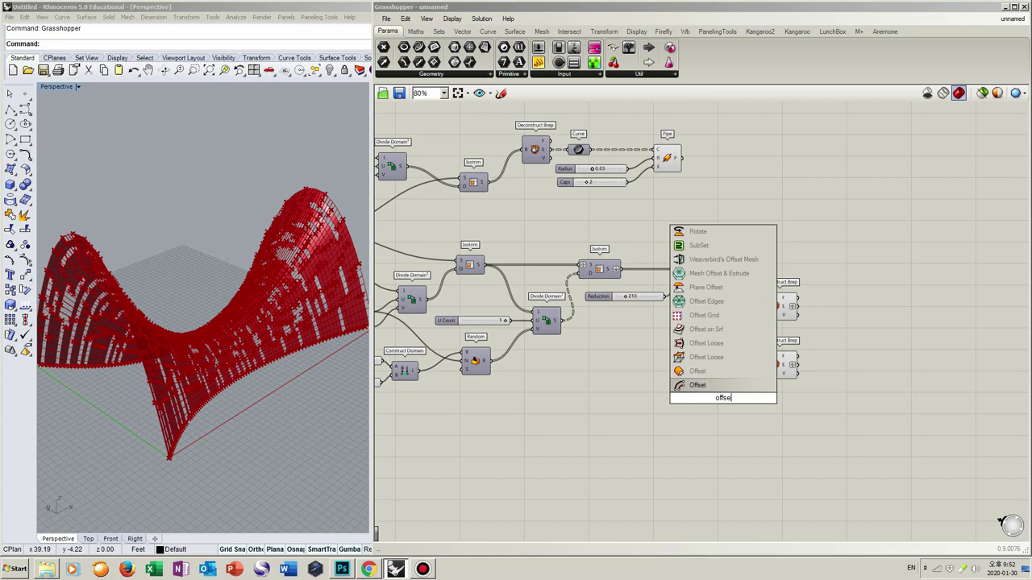
{"action": "left_click", "coordinate": [723, 383]}
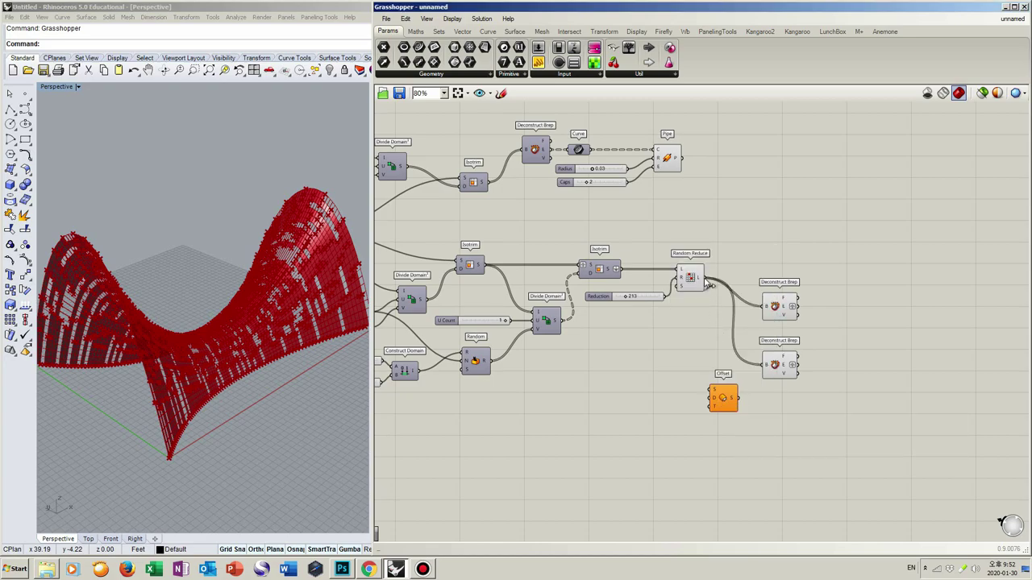
{"action": "left_click_drag", "start_coordinate": [705, 278], "coordinate": [763, 365]}
{"action": "left_click_drag", "start_coordinate": [723, 399], "coordinate": [726, 404]}
- Create a number slider set to 0.3 and connect it to the surface Offset's distance input
{"action": "double_click", "coordinate": [664, 408]}
{"action": "type", "text": "0.3"}
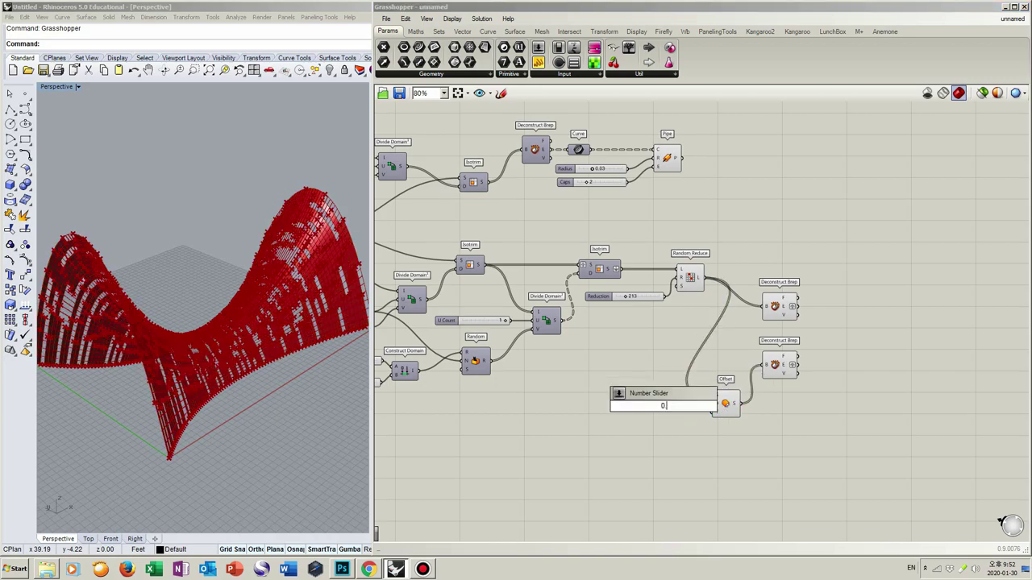
{"action": "key", "text": "Return"}
{"action": "left_click_drag", "start_coordinate": [711, 405], "coordinate": [683, 402]}
- Examine the original and offset panels up close by highlighting the two Deconstruct Breps and the Offset in turn
{"action": "left_click", "coordinate": [320, 416]}
{"action": "scroll", "coordinate": [191, 429], "scroll_direction": "up", "scroll_amount": 6}
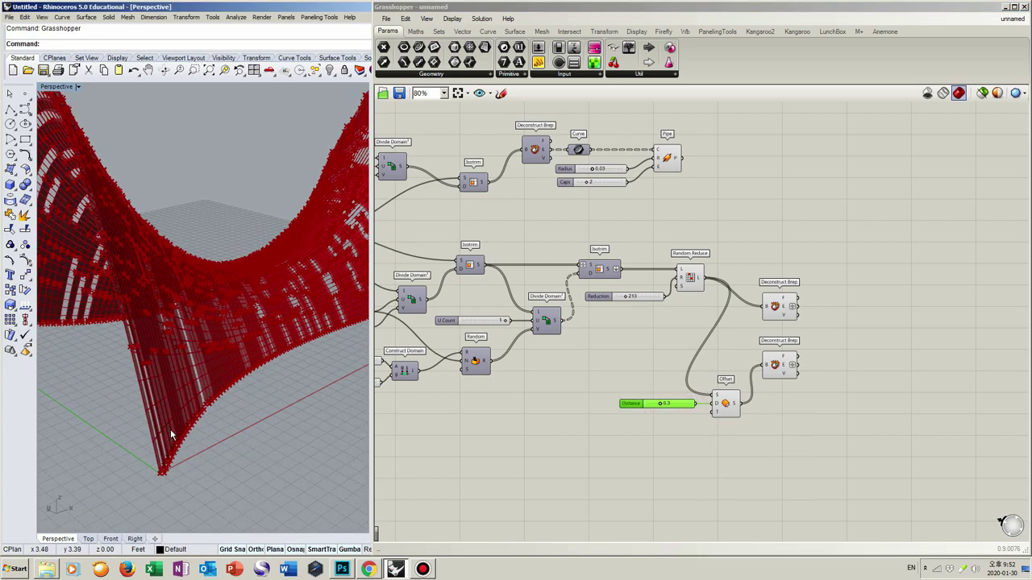
{"action": "right_click_drag", "start_coordinate": [213, 401], "coordinate": [173, 390]}
{"action": "scroll", "coordinate": [221, 398], "scroll_direction": "up", "scroll_amount": 4}
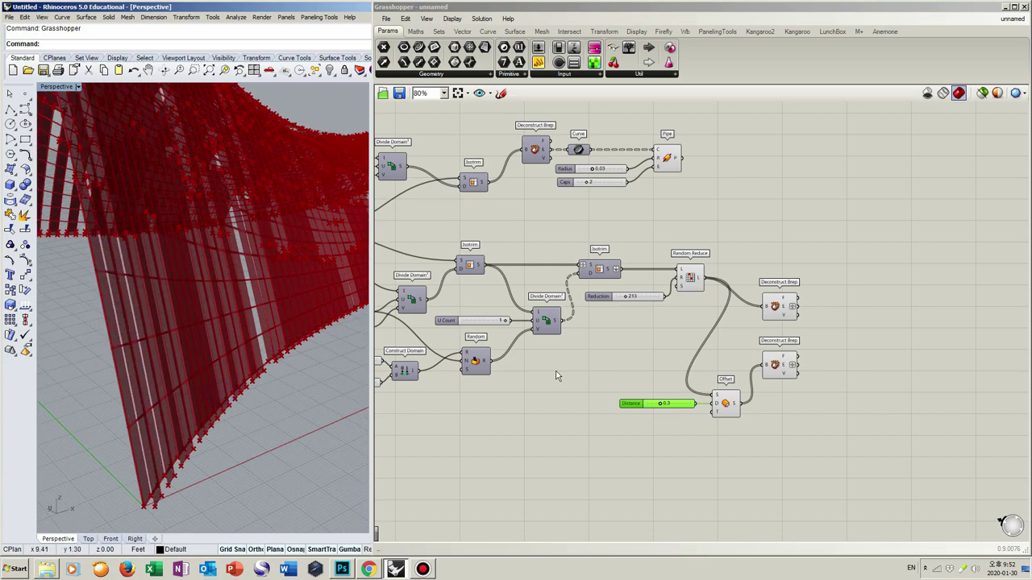
{"action": "left_click", "coordinate": [780, 375]}
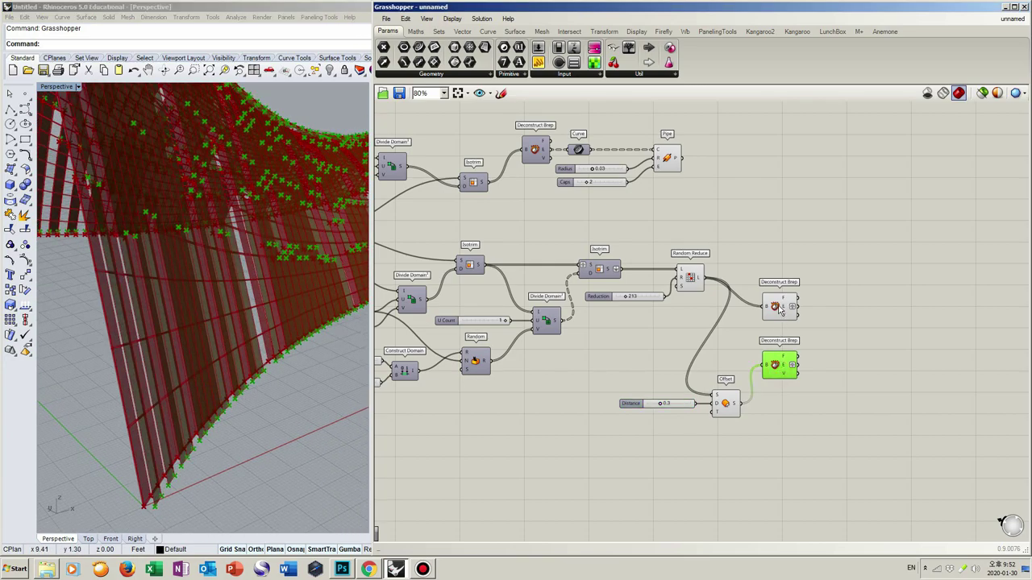
{"action": "left_click", "coordinate": [779, 312]}
{"action": "left_click", "coordinate": [772, 371]}
{"action": "left_click", "coordinate": [725, 403]}
{"action": "left_click", "coordinate": [761, 403]}
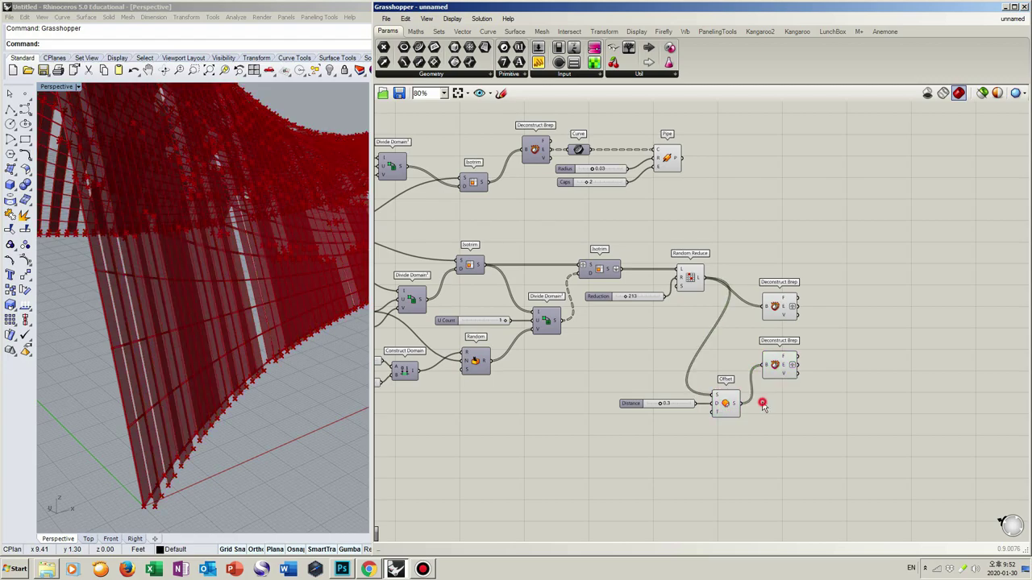
- Add a Loft component and connect the edge outputs of both Deconstruct Breps to its curves input
{"action": "double_click", "coordinate": [840, 339]}
{"action": "type", "text": "loft"}
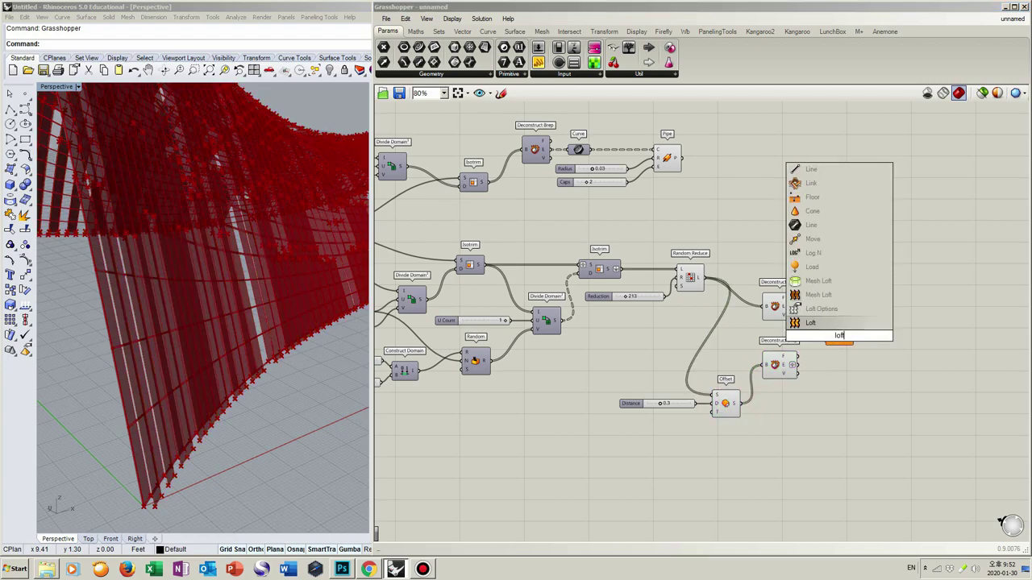
{"action": "key", "text": "Return"}
{"action": "left_click_drag", "start_coordinate": [798, 306], "coordinate": [804, 375]}
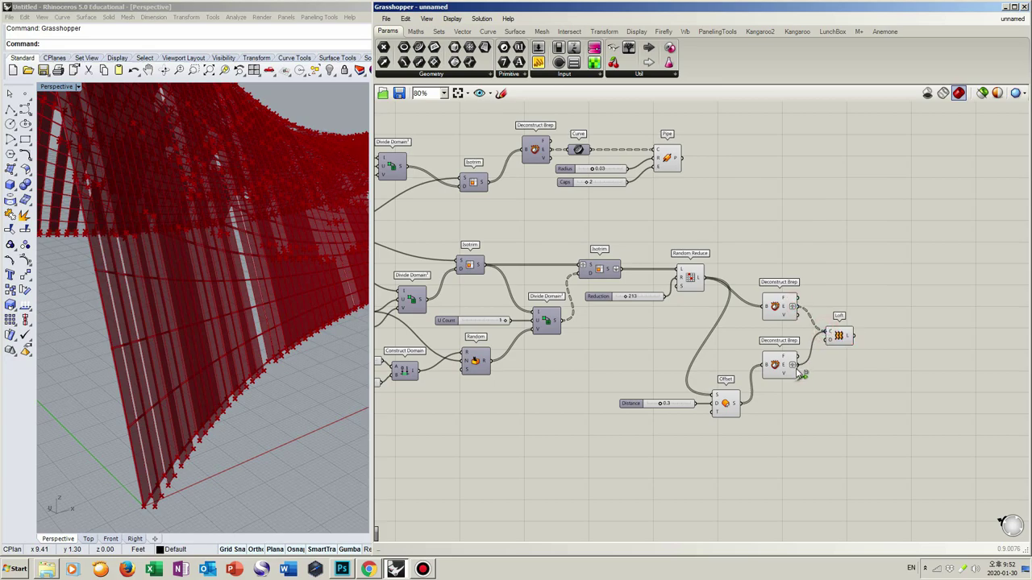
{"action": "left_click", "coordinate": [838, 337]}
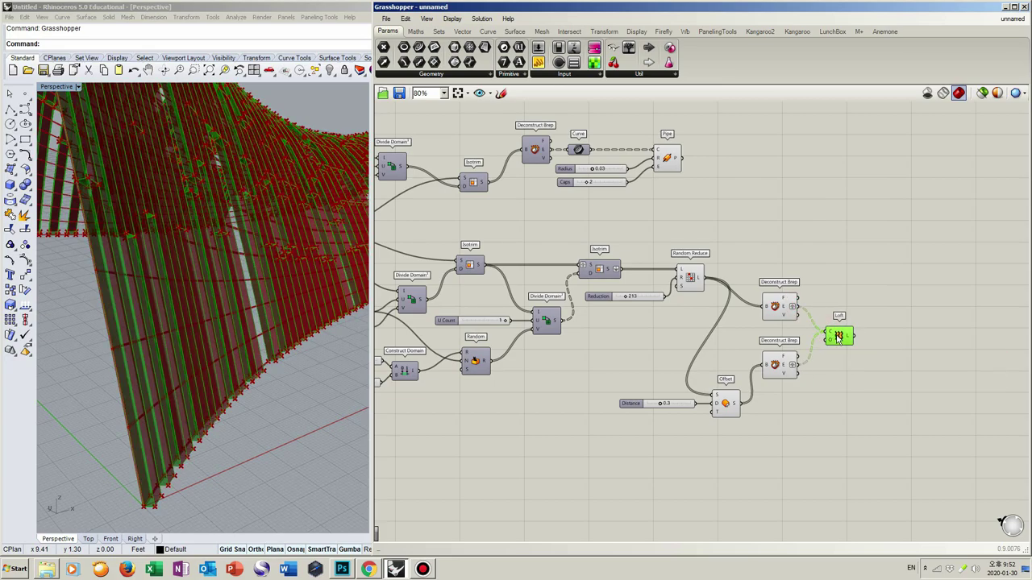
{"action": "left_click", "coordinate": [895, 311]}
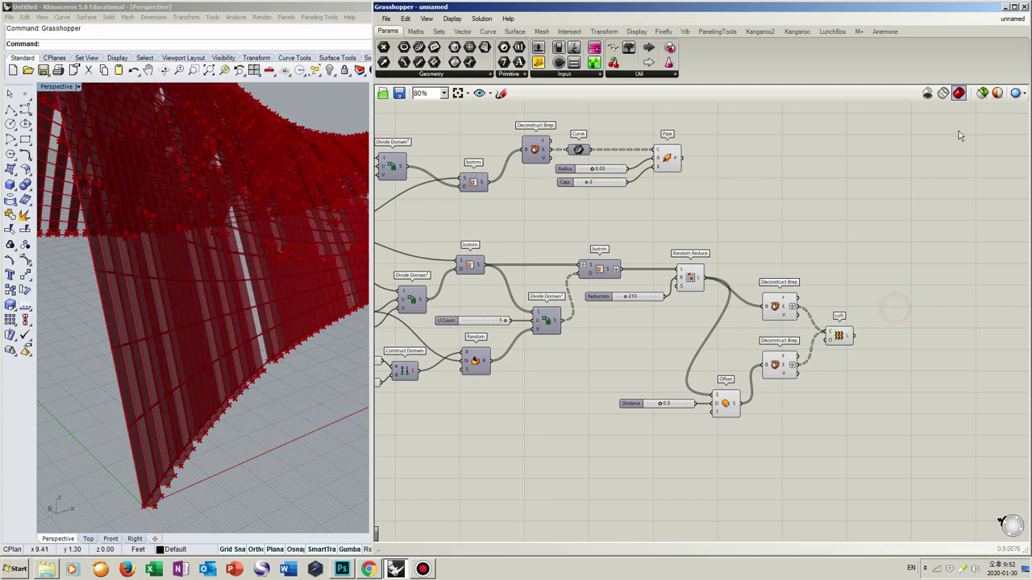
- Restrict the preview to selected components and select both Deconstruct Breps together with the new Loft
{"action": "left_click", "coordinate": [983, 93]}
{"action": "left_click", "coordinate": [778, 308]}
{"action": "left_click", "coordinate": [777, 367]}
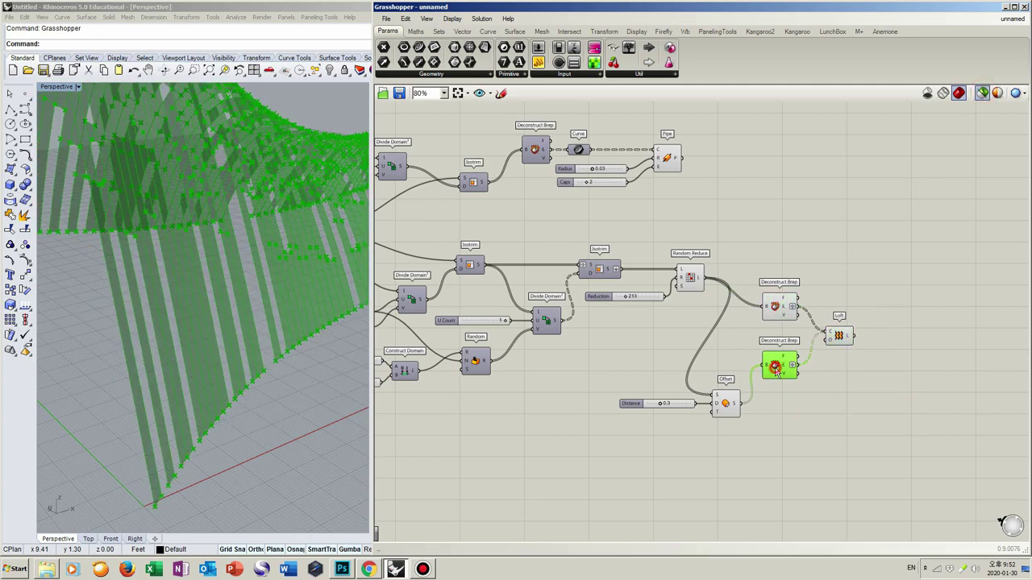
{"action": "left_click", "coordinate": [838, 337], "text": "shift"}
{"action": "left_click", "coordinate": [774, 314], "text": "shift"}
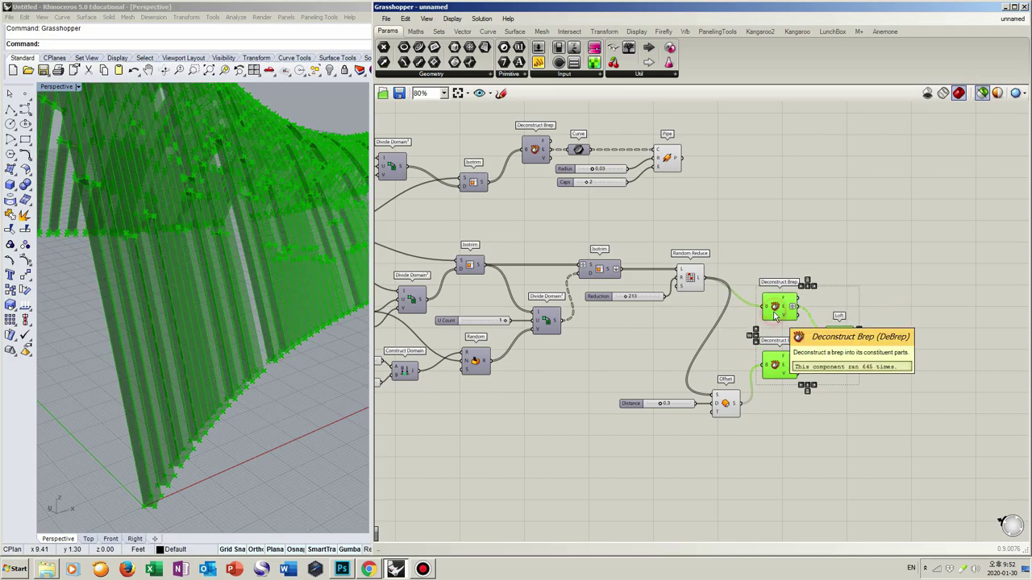
- Add a Merge component and connect the Random Reduce, Loft and Offset outputs to its D1, D2 and D3 inputs
{"action": "left_click", "coordinate": [897, 342]}
{"action": "double_click", "coordinate": [894, 311]}
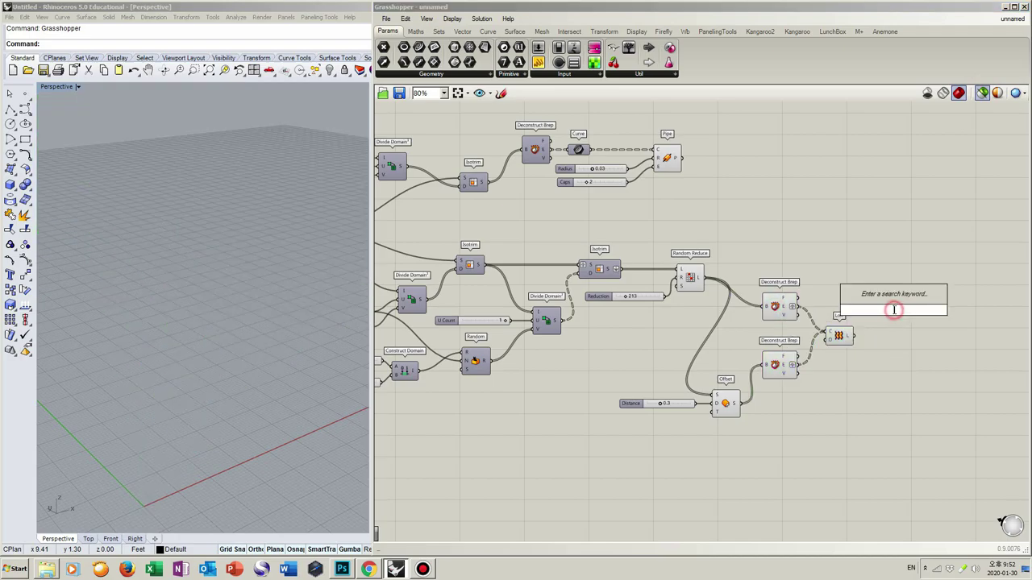
{"action": "type", "text": "merge"}
{"action": "key", "text": "Return"}
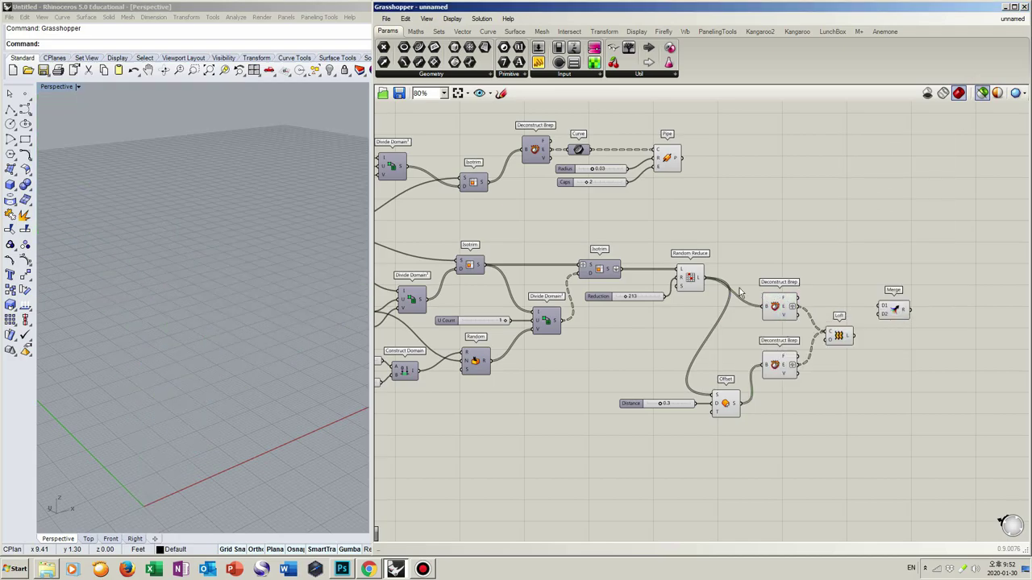
{"action": "left_click_drag", "start_coordinate": [707, 279], "coordinate": [920, 299]}
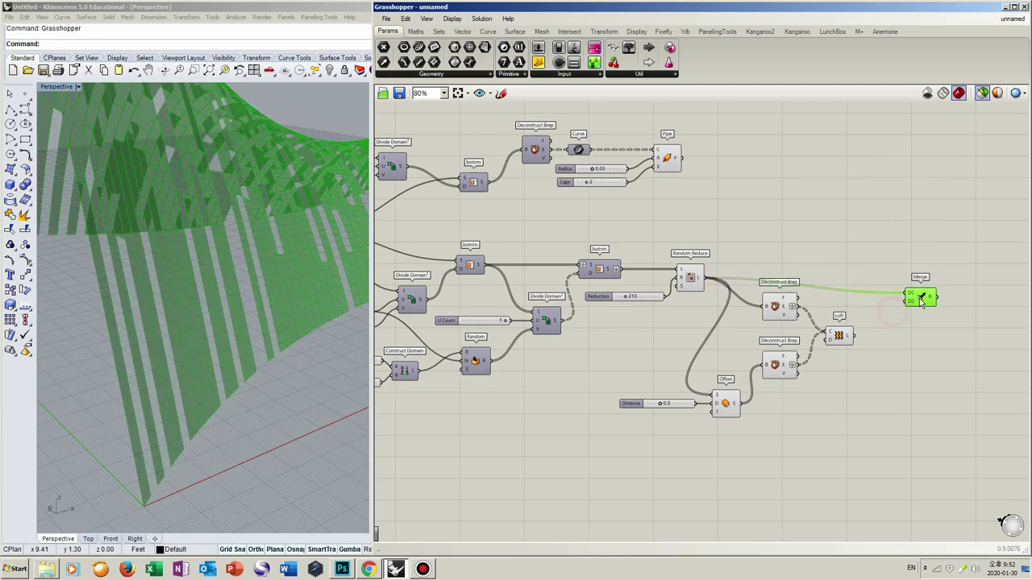
{"action": "left_click_drag", "start_coordinate": [854, 337], "coordinate": [743, 409]}
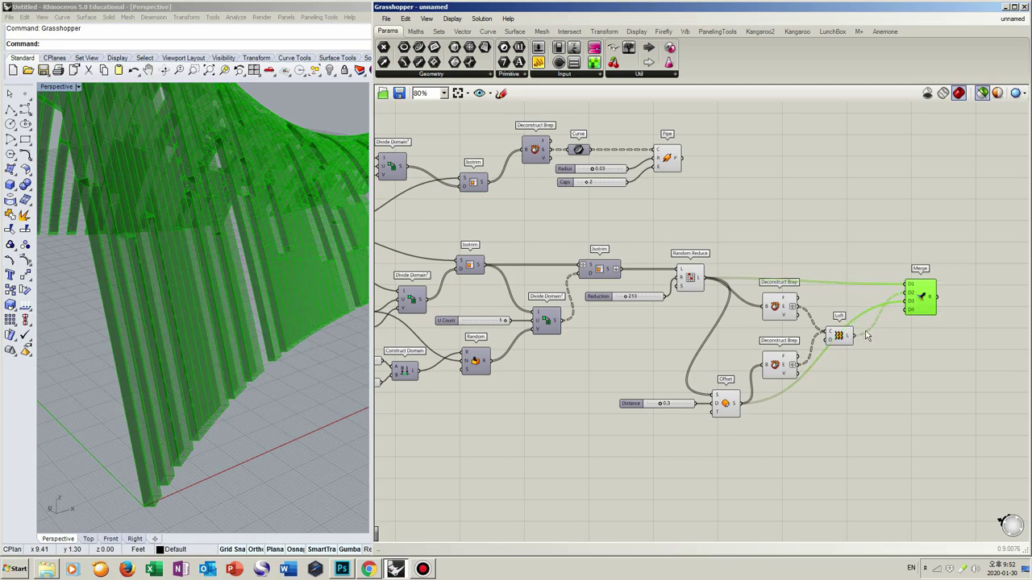
- Reposition Merge level with the Loft component and move the upper Deconstruct Brep closer to the lower one
{"action": "left_click_drag", "start_coordinate": [911, 305], "coordinate": [944, 345]}
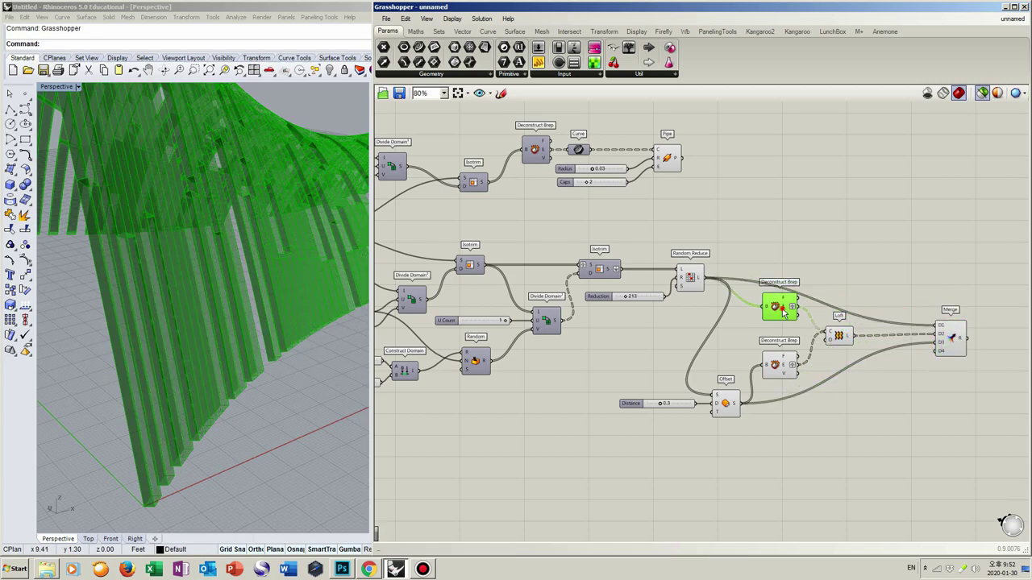
{"action": "left_click_drag", "start_coordinate": [786, 313], "coordinate": [780, 325]}
{"action": "left_click", "coordinate": [953, 339]}
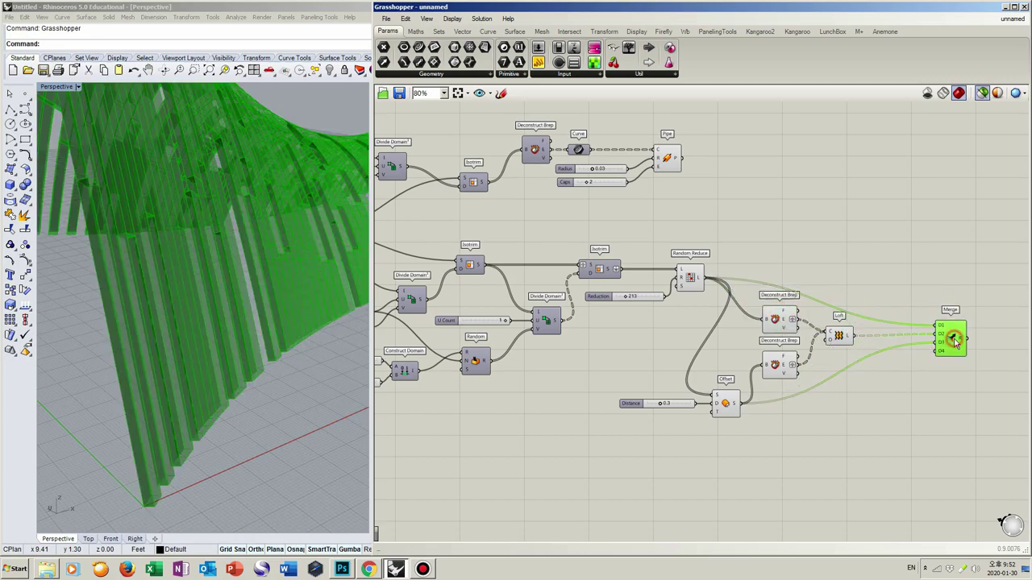
- Turn off the selected-only preview restriction and bring the whole arched surface into view
{"action": "left_click", "coordinate": [751, 272]}
{"action": "scroll", "coordinate": [733, 250], "scroll_direction": "down", "scroll_amount": 3}
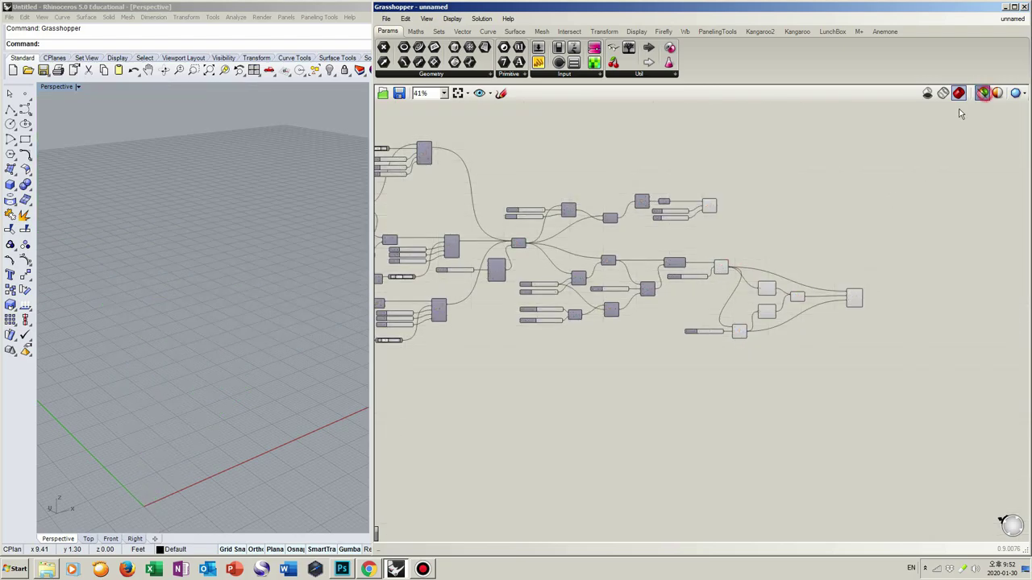
{"action": "left_click", "coordinate": [982, 95]}
{"action": "right_click_drag", "start_coordinate": [779, 263], "coordinate": [852, 273]}
{"action": "mouse_move", "coordinate": [281, 353]}
{"action": "right_mouse_down"}
{"action": "mouse_move", "coordinate": [300, 352]}
{"action": "mouse_move", "coordinate": [247, 397]}
{"action": "mouse_move", "coordinate": [295, 362]}
{"action": "mouse_move", "coordinate": [252, 371]}
{"action": "mouse_move", "coordinate": [282, 359]}
{"action": "right_mouse_up"}
- Disable the preview of the loft, panel, offset and pipe-feeding components, leaving only Pipe and Merge displayed
{"action": "left_click_drag", "start_coordinate": [891, 375], "coordinate": [465, 258]}
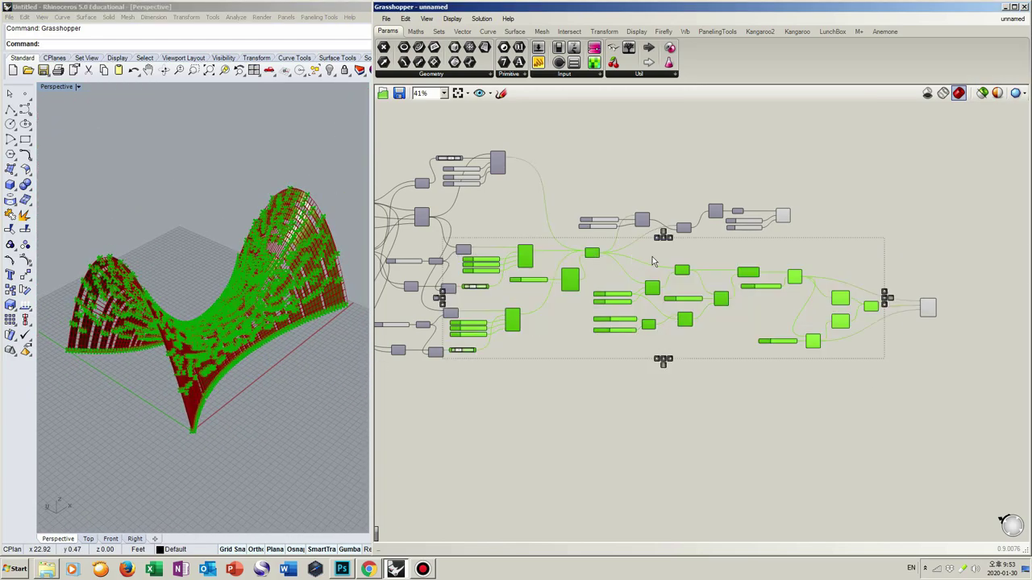
{"action": "middle_click", "coordinate": [683, 272]}
{"action": "left_click", "coordinate": [715, 241]}
{"action": "left_click_drag", "start_coordinate": [768, 240], "coordinate": [570, 198]}
{"action": "middle_click", "coordinate": [653, 221]}
{"action": "left_click", "coordinate": [864, 244]}
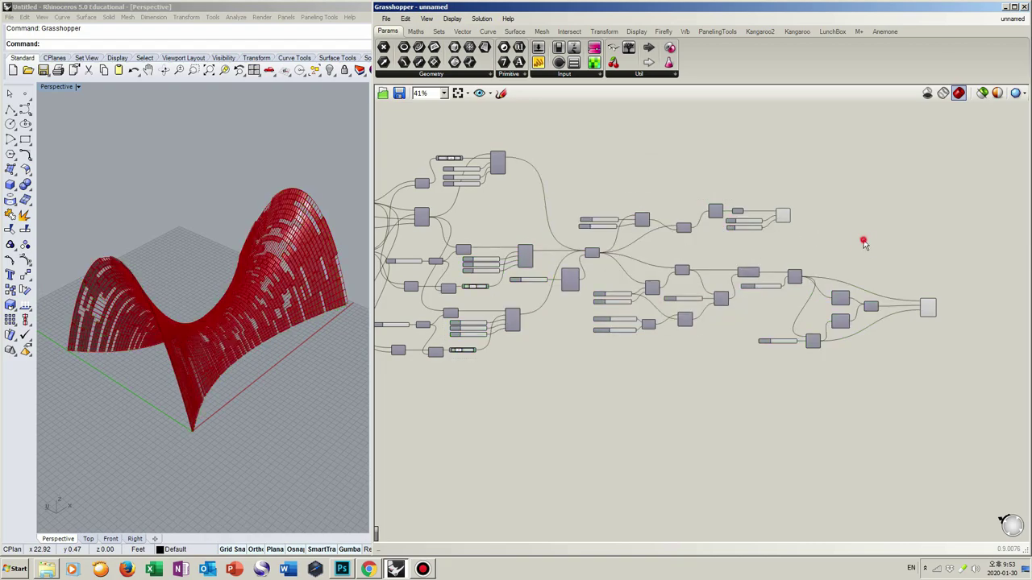
- Set the U Count slider of the panel branch's first Divide Domain² to 200
{"action": "scroll", "coordinate": [864, 295], "scroll_direction": "up", "scroll_amount": 1}
{"action": "right_click_drag", "start_coordinate": [196, 334], "coordinate": [231, 383]}
{"action": "scroll", "coordinate": [220, 375], "scroll_direction": "up", "scroll_amount": 4}
{"action": "scroll", "coordinate": [231, 371], "scroll_direction": "down", "scroll_amount": 4}
{"action": "scroll", "coordinate": [556, 353], "scroll_direction": "up", "scroll_amount": 4}
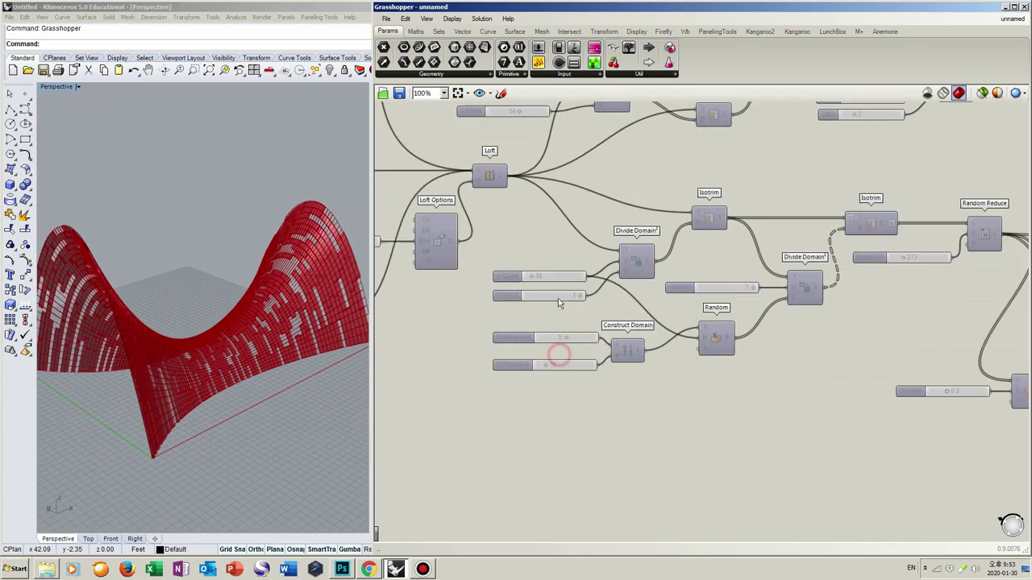
{"action": "left_click", "coordinate": [592, 287]}
{"action": "double_click", "coordinate": [591, 287]}
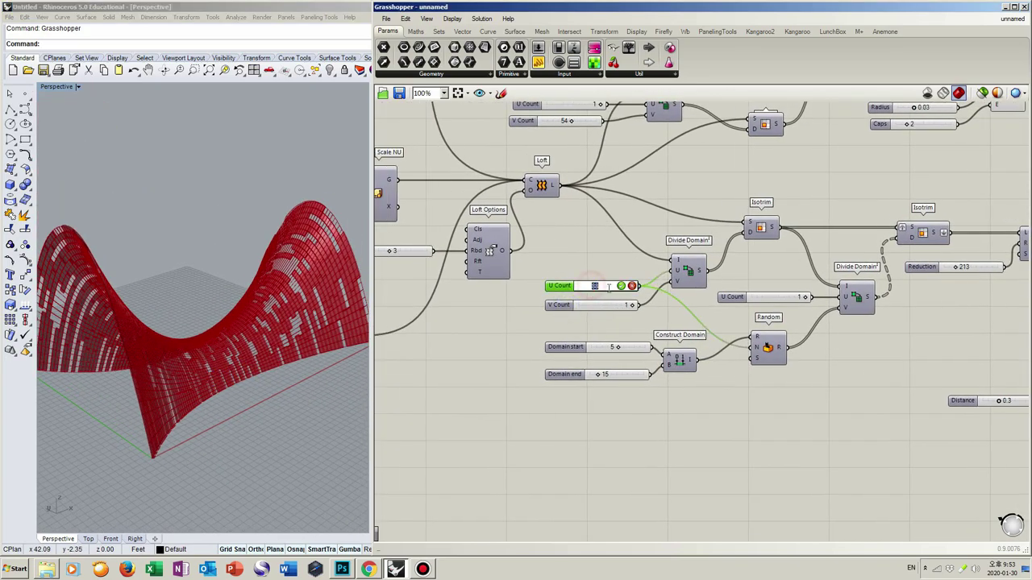
{"action": "key", "text": "Return"}
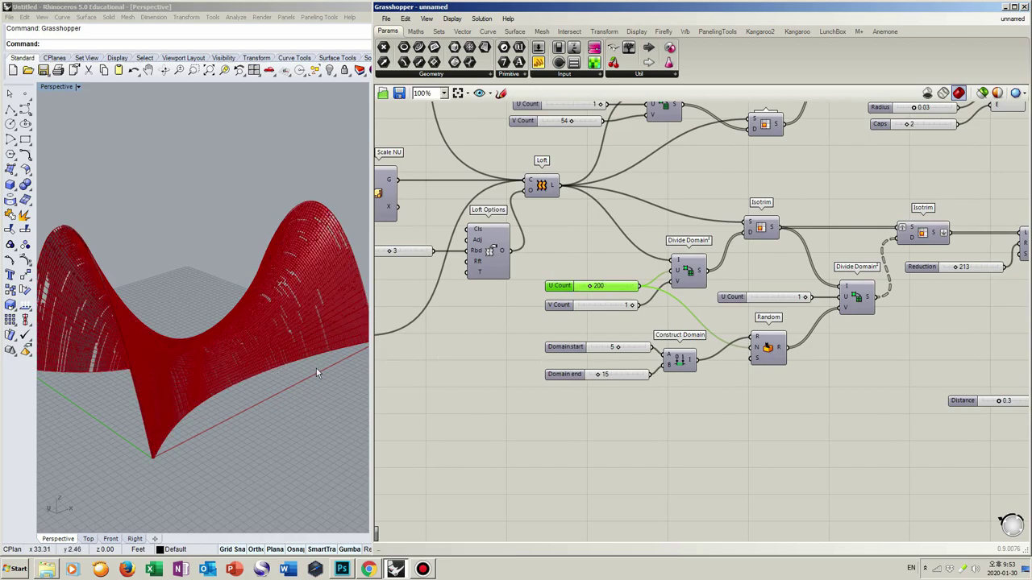
- Set the Random Reduce component's Reduction slider to 500
{"action": "right_click_drag", "start_coordinate": [845, 334], "coordinate": [670, 337]}
{"action": "right_click_drag", "start_coordinate": [816, 324], "coordinate": [719, 316]}
{"action": "left_click", "coordinate": [696, 263]}
{"action": "double_click", "coordinate": [698, 266]}
{"action": "type", "text": "500"}
{"action": "key", "text": "Return"}
- Bake the Pipe geometry to Layer 01 as a group
{"action": "right_click_drag", "start_coordinate": [777, 107], "coordinate": [631, 169]}
{"action": "left_click", "coordinate": [595, 160]}
{"action": "right_click", "coordinate": [595, 160]}
{"action": "left_click", "coordinate": [620, 204]}
{"action": "left_click", "coordinate": [619, 130]}
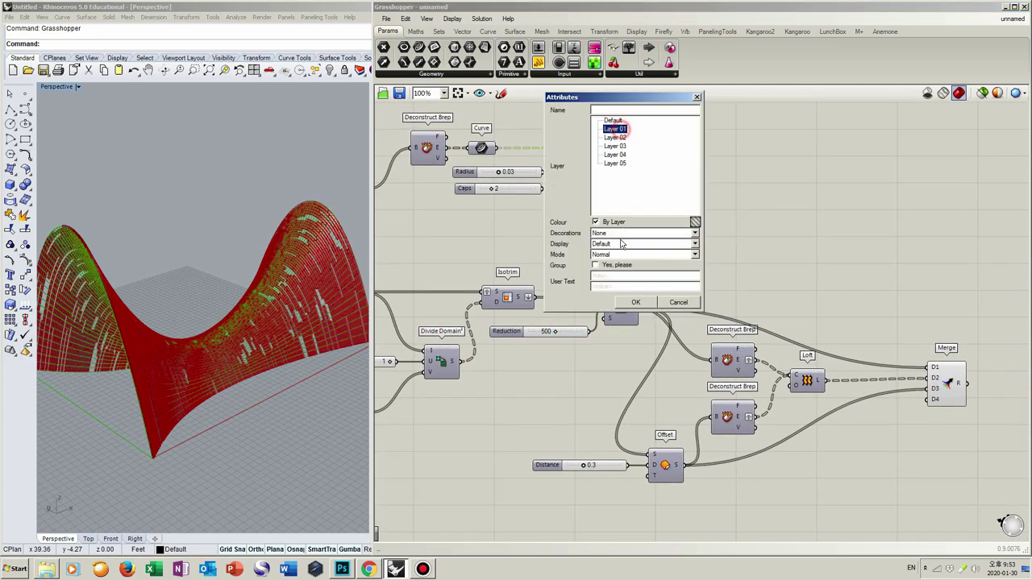
{"action": "left_click", "coordinate": [635, 302]}
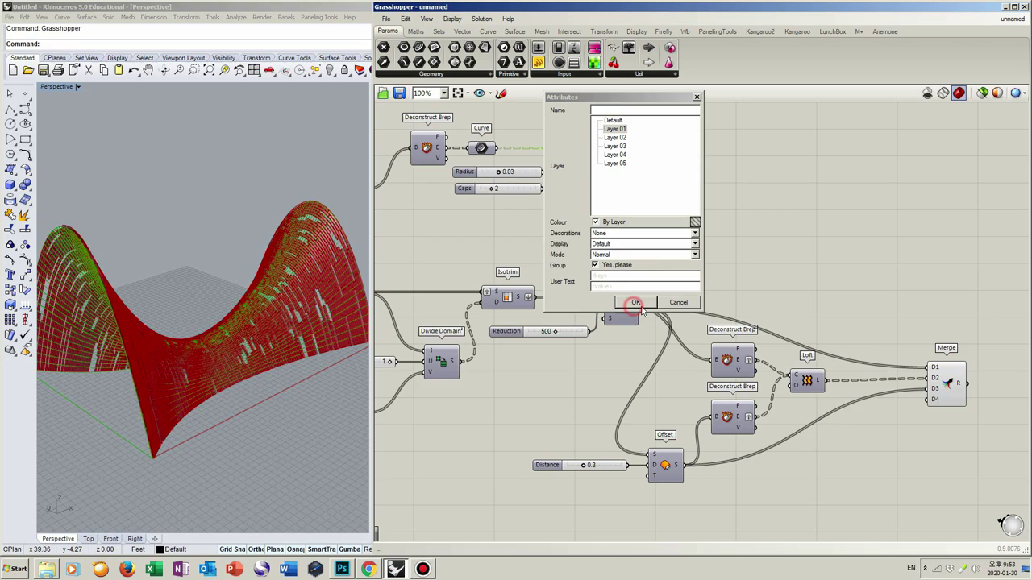
- Bake the Merge geometry to Layer 02 as a group
{"action": "left_click", "coordinate": [951, 391]}
{"action": "right_click", "coordinate": [951, 391]}
{"action": "left_click", "coordinate": [919, 430]}
{"action": "left_click", "coordinate": [941, 367]}
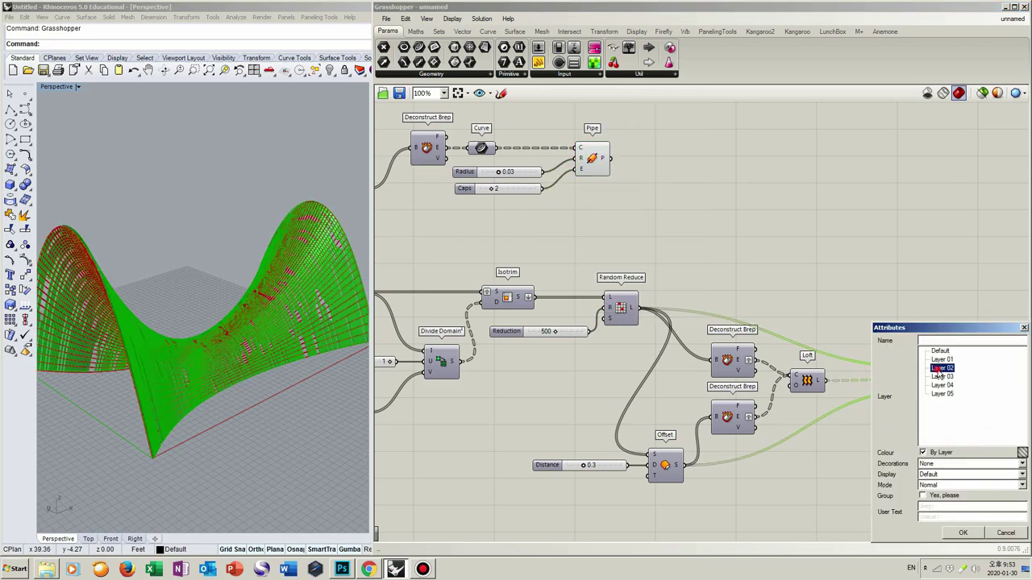
{"action": "left_click", "coordinate": [936, 500]}
{"action": "left_click", "coordinate": [962, 535]}
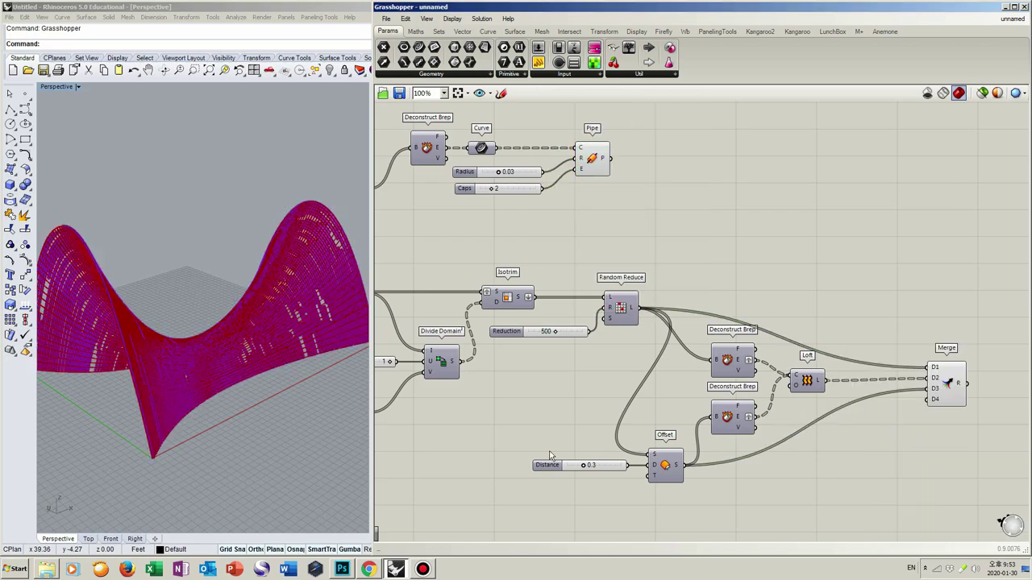
- Select all baked geometry in Rhino, move it about 69 ft along negative Y away from the preview, and zoom to it
{"action": "left_click", "coordinate": [273, 441]}
{"action": "left_click_drag", "start_coordinate": [135, 264], "coordinate": [136, 264]}
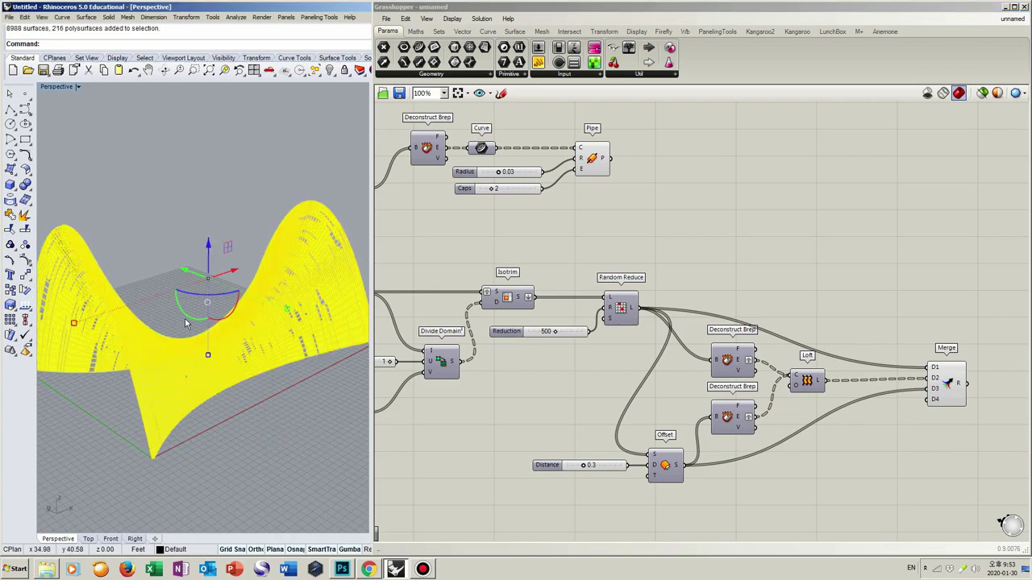
{"action": "right_click_drag", "start_coordinate": [135, 263], "coordinate": [206, 331]}
{"action": "scroll", "coordinate": [218, 360], "scroll_direction": "down", "scroll_amount": 3}
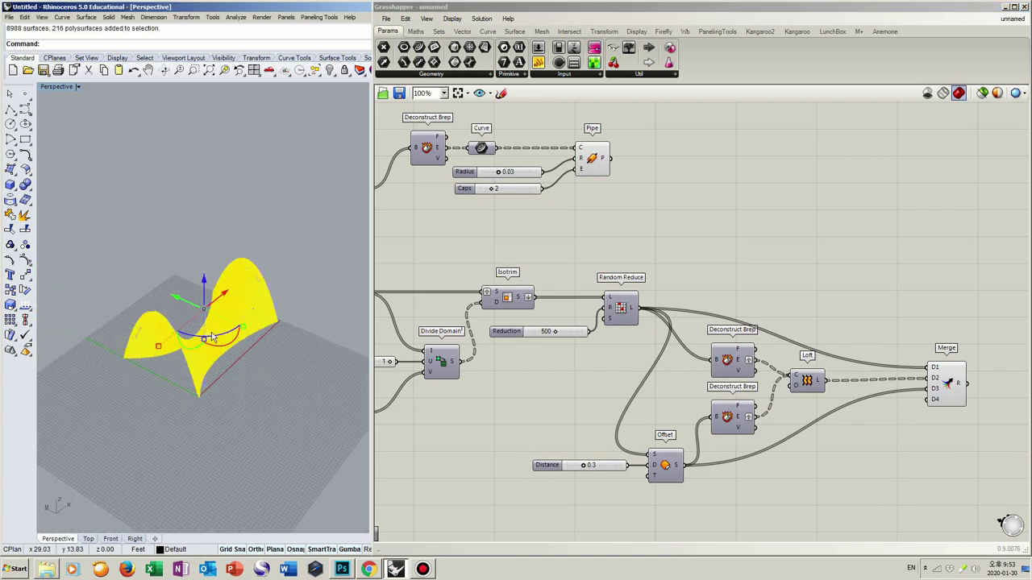
{"action": "left_click_drag", "start_coordinate": [287, 348], "coordinate": [357, 385]}
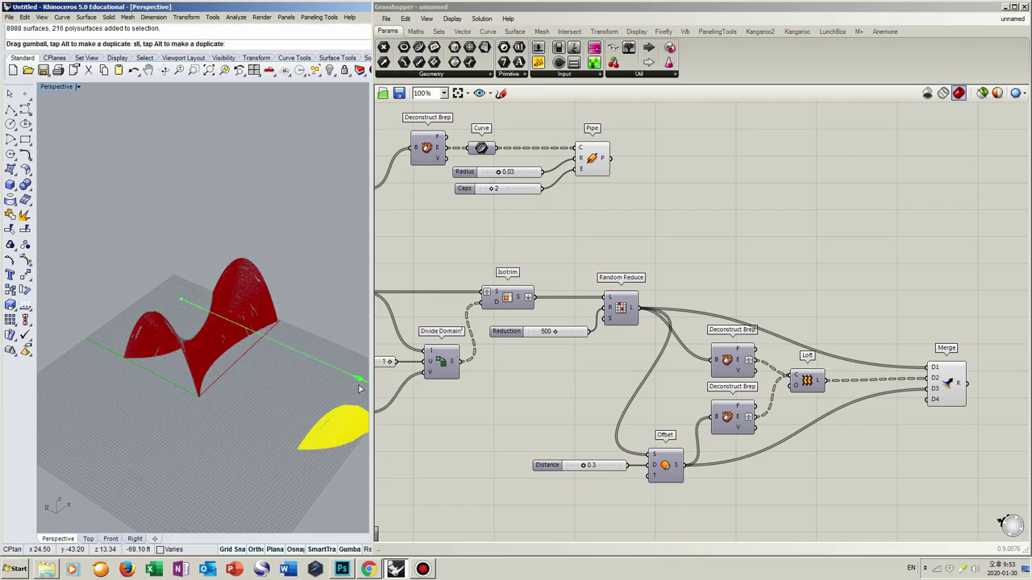
{"action": "type", "text": "zs"}
{"action": "key", "text": "Return"}
{"action": "left_click", "coordinate": [288, 376]}
- Switch the Perspective viewport to Shaded display and inspect the baked panels and pipes from a low angle
{"action": "left_click", "coordinate": [42, 17]}
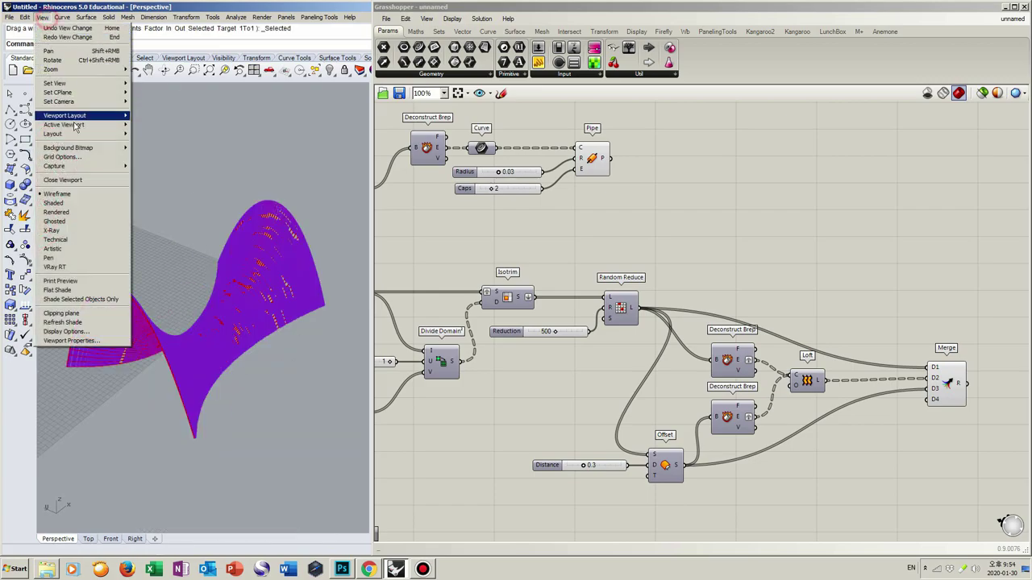
{"action": "left_click", "coordinate": [69, 202]}
{"action": "right_click_drag", "start_coordinate": [224, 377], "coordinate": [300, 299]}
{"action": "scroll", "coordinate": [225, 324], "scroll_direction": "up", "scroll_amount": 3}
{"action": "scroll", "coordinate": [276, 303], "scroll_direction": "down", "scroll_amount": 3}
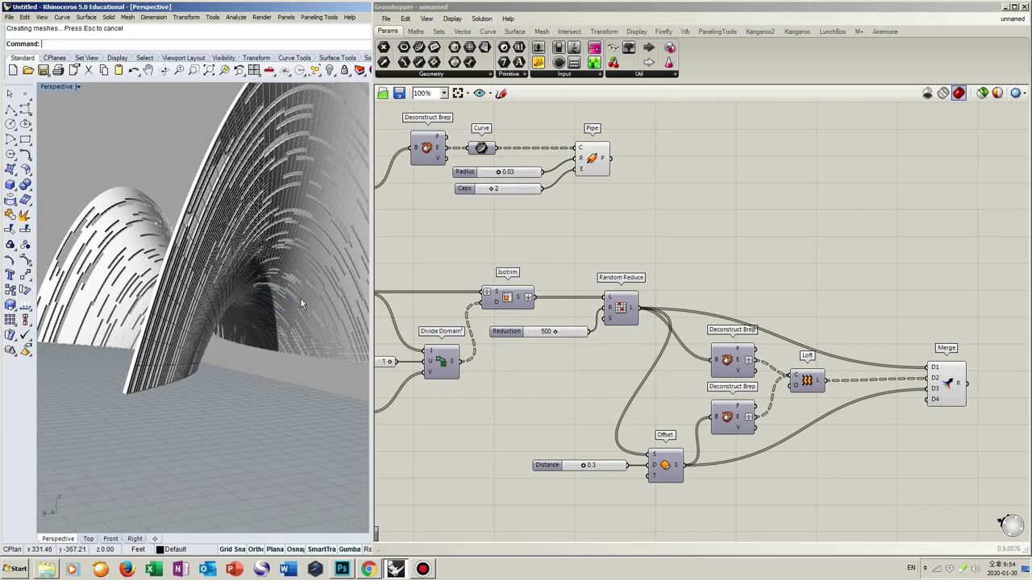
{"action": "scroll", "coordinate": [300, 299], "scroll_direction": "down", "scroll_amount": 3}
{"action": "scroll", "coordinate": [261, 357], "scroll_direction": "down", "scroll_amount": 2}
{"action": "right_click_drag", "start_coordinate": [262, 356], "coordinate": [266, 339]}
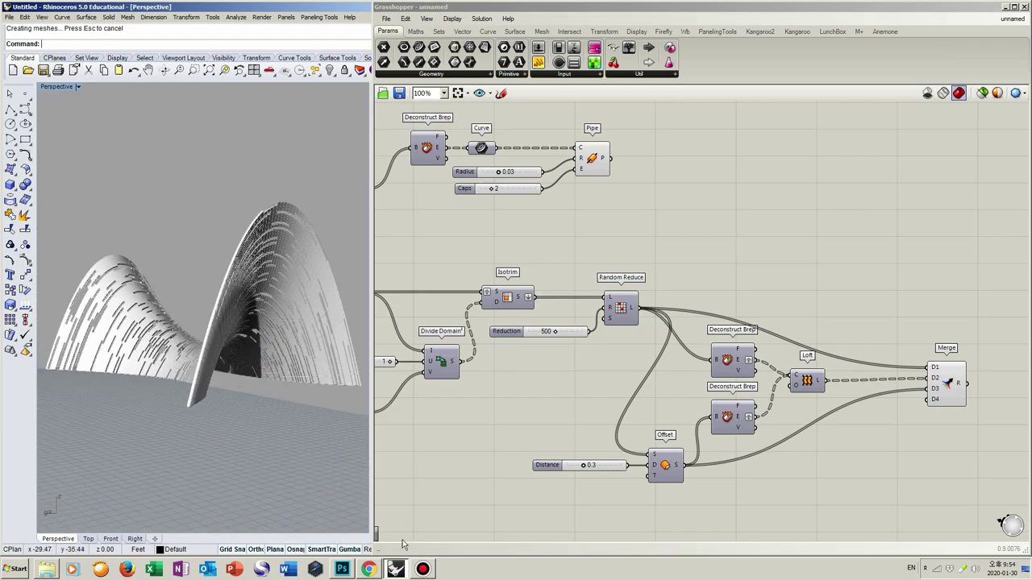